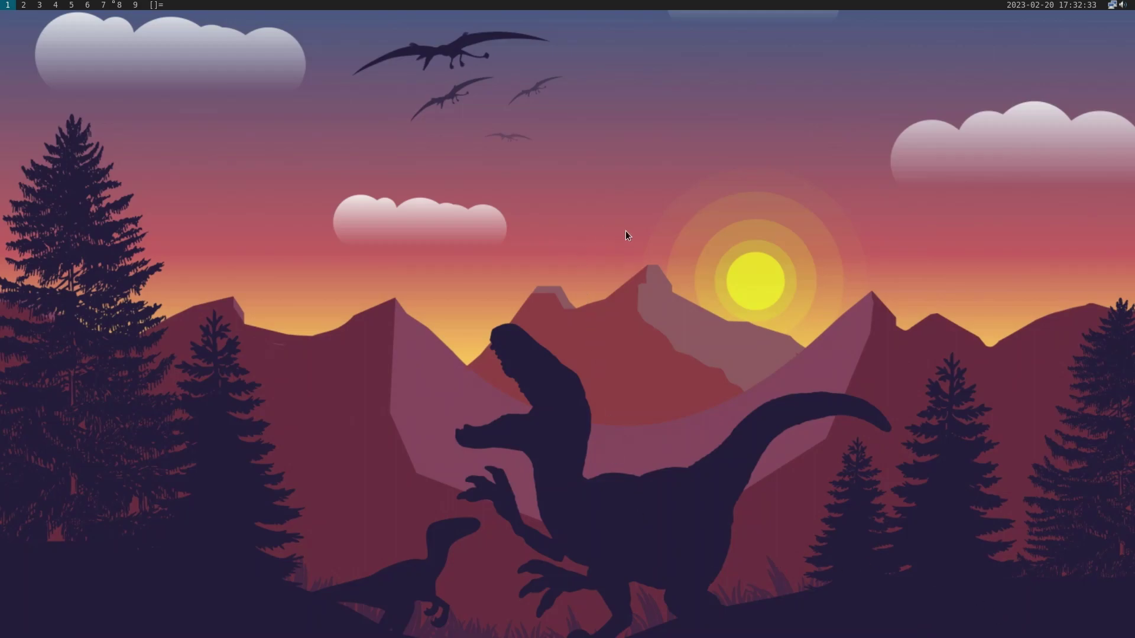
Launch Nitrogen, apply the colorful Debian swirl image as the full-screen wallpaper, and close the wallpaper chooser
key(alt+p)
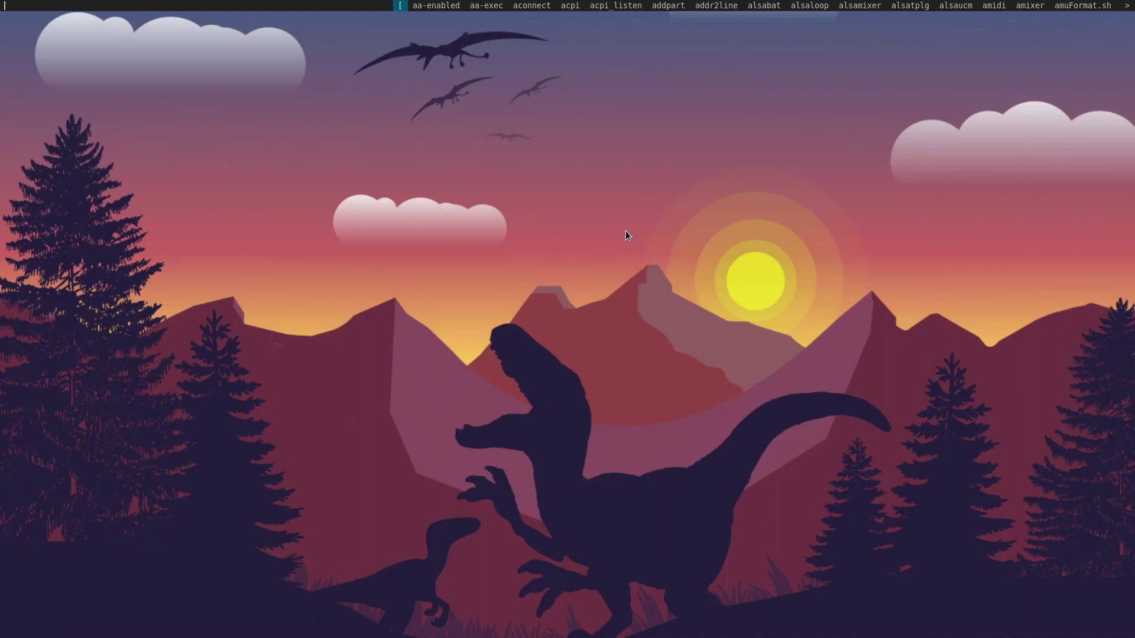
text(nitrogen)
key(Return)
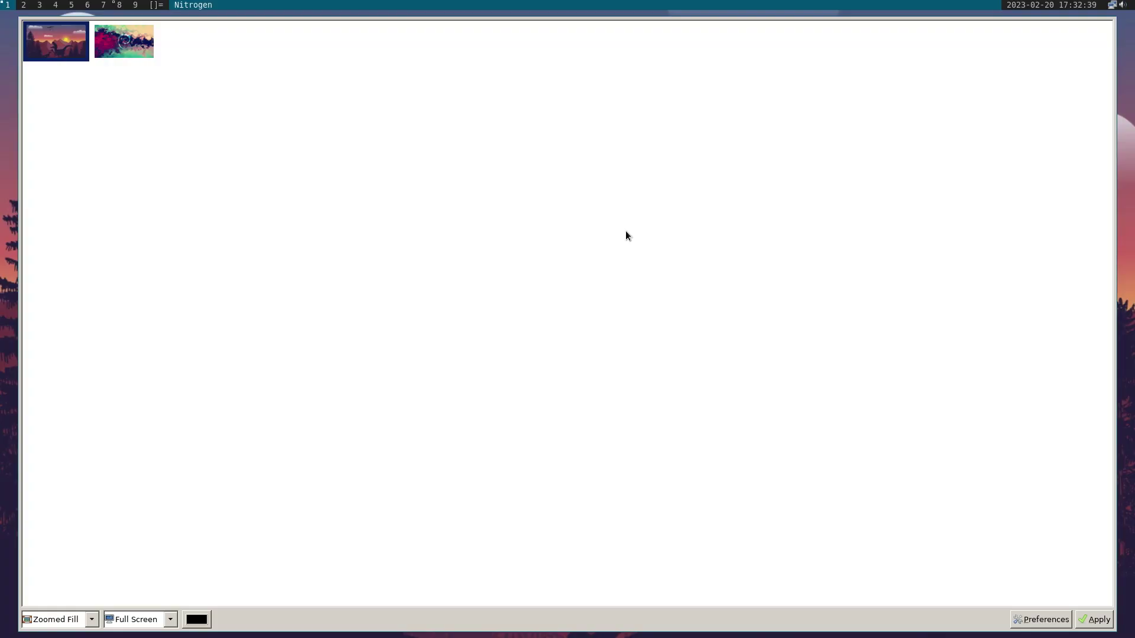
click(151, 37)
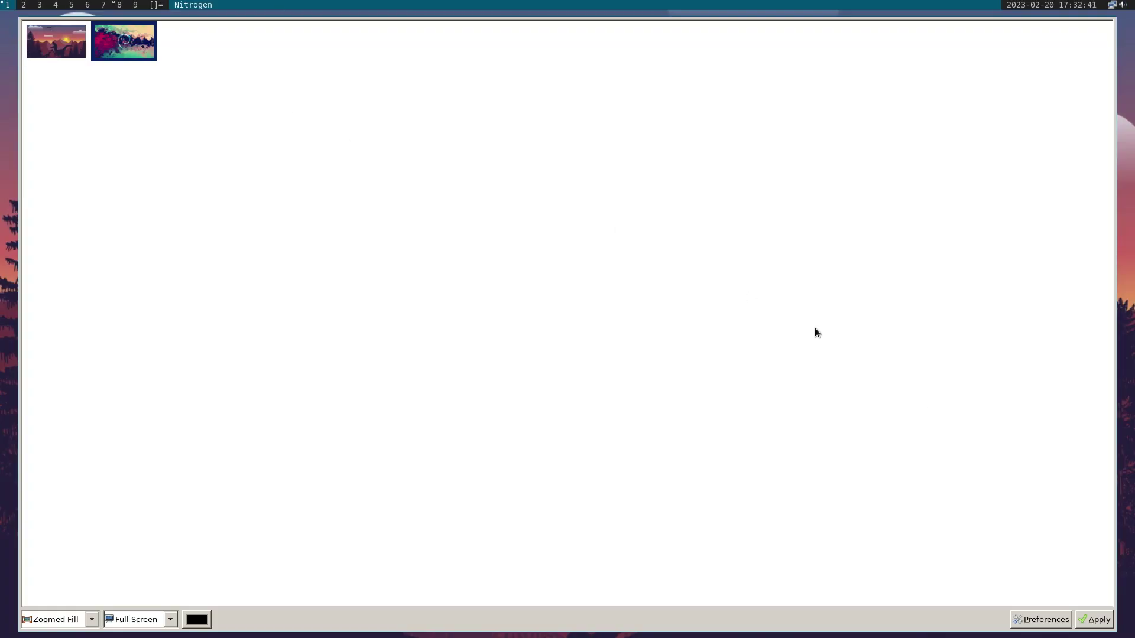
click(1106, 619)
key(alt+shift+c)
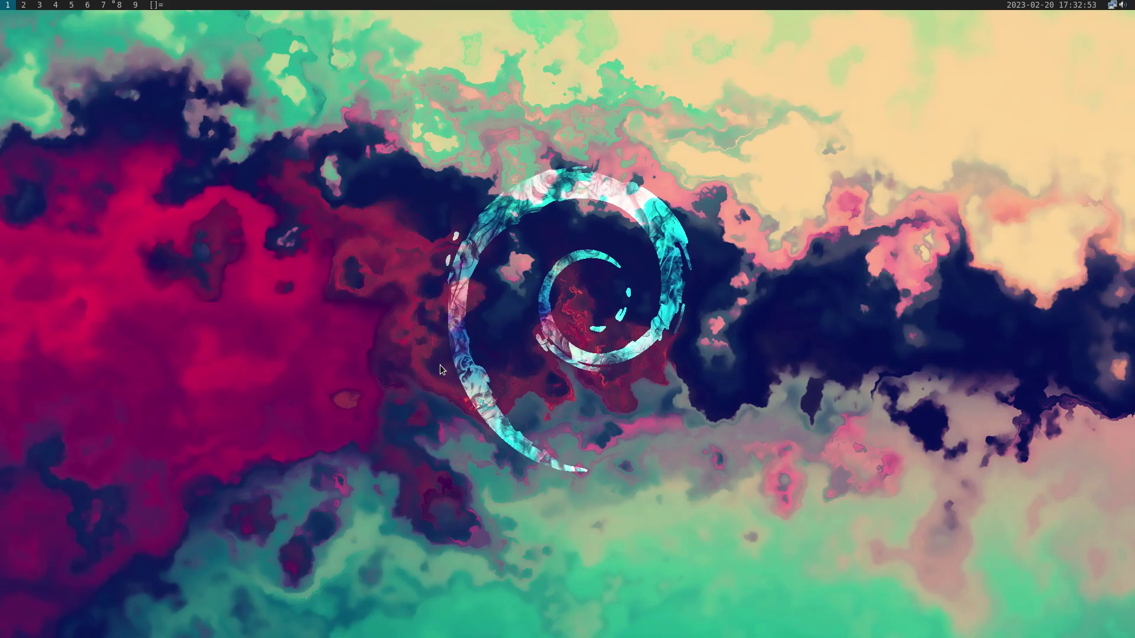
Switch to Firefox on workspace 8 and examine the Jasper-gtk-theme repository's file list, preview image and requirements
click(119, 6)
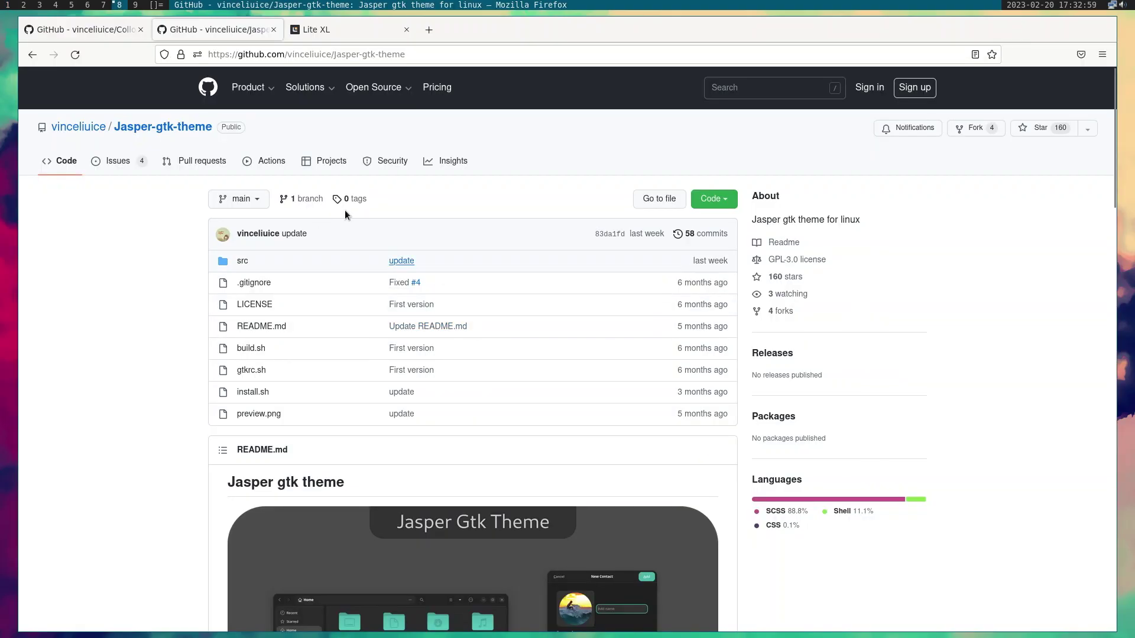
scroll(308, 299, down, 4)
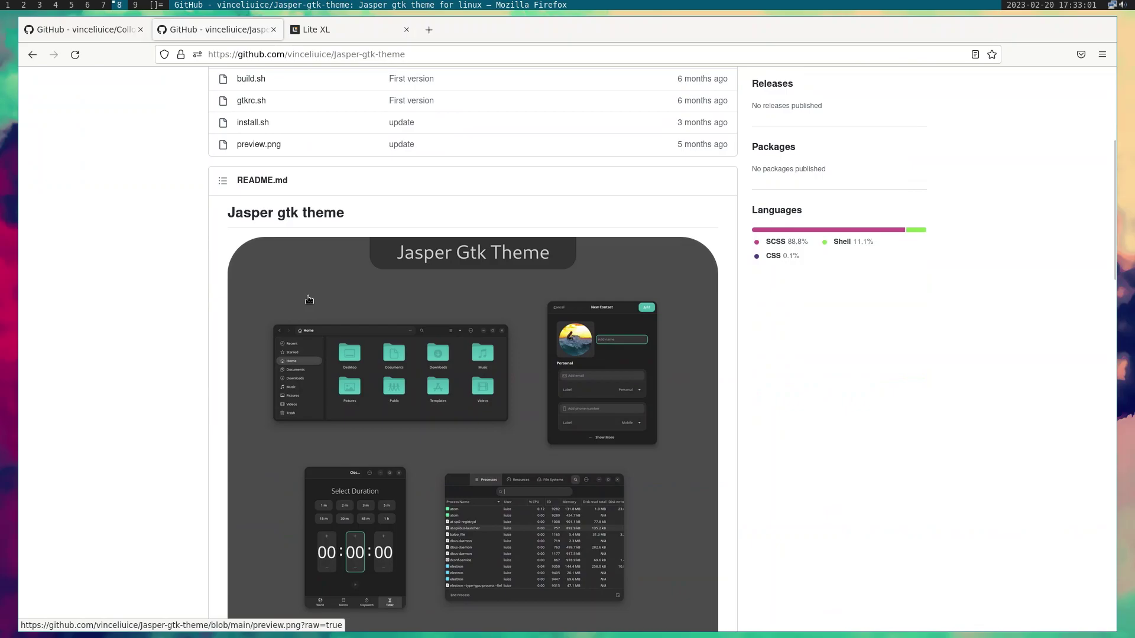
scroll(308, 301, down, 3)
scroll(308, 300, up, 2)
scroll(308, 300, down, 1)
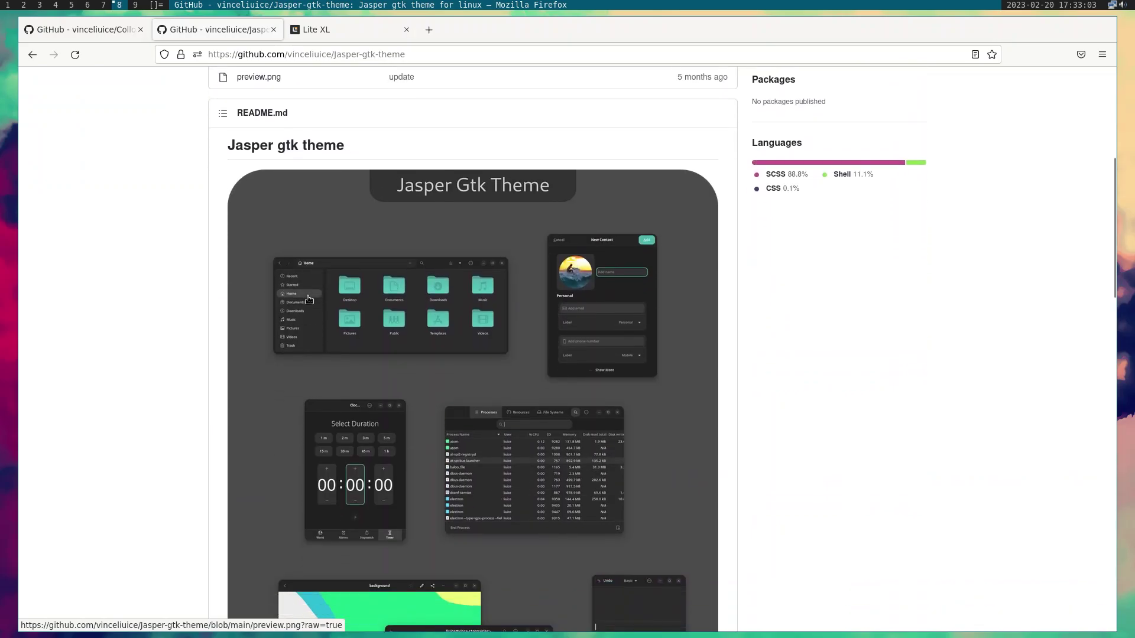
scroll(310, 299, down, 4)
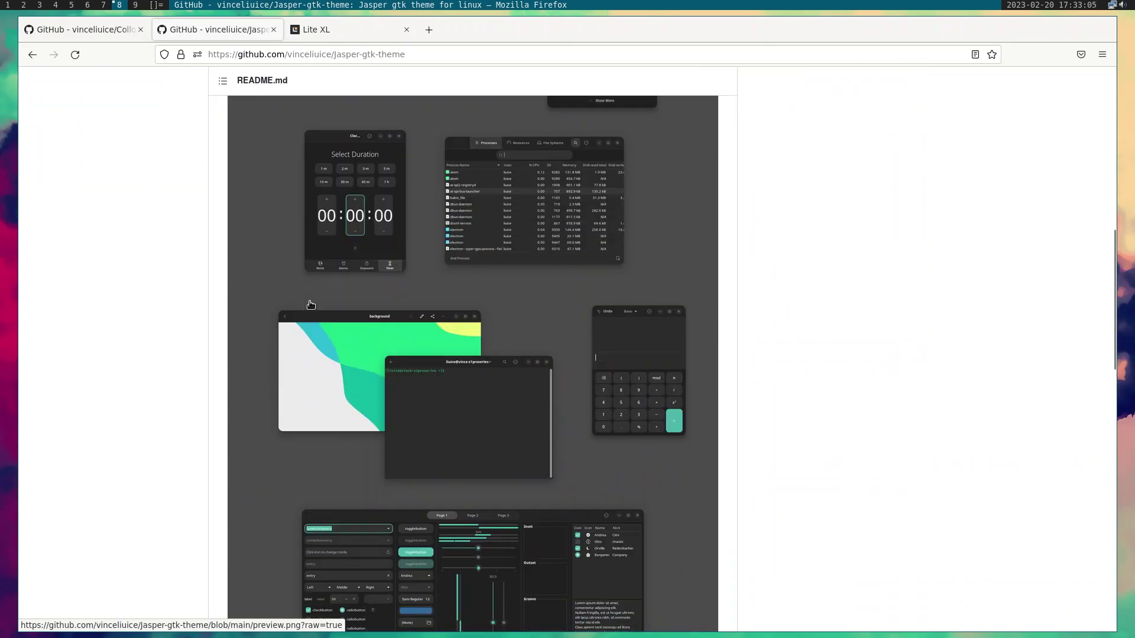
scroll(310, 303, down, 8)
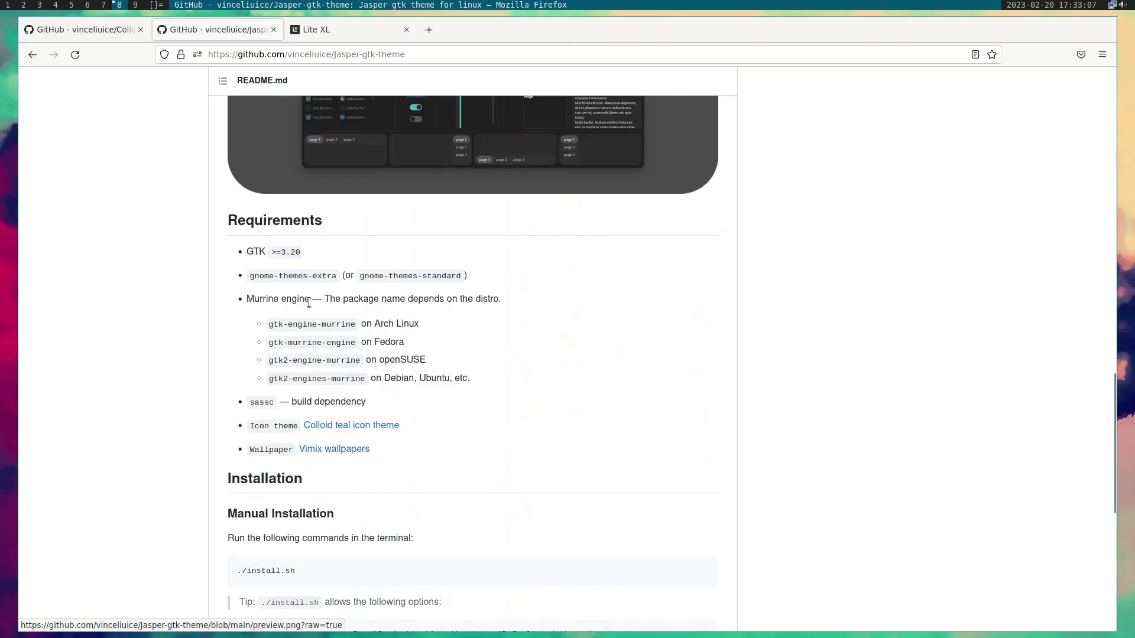
scroll(309, 302, up, 12)
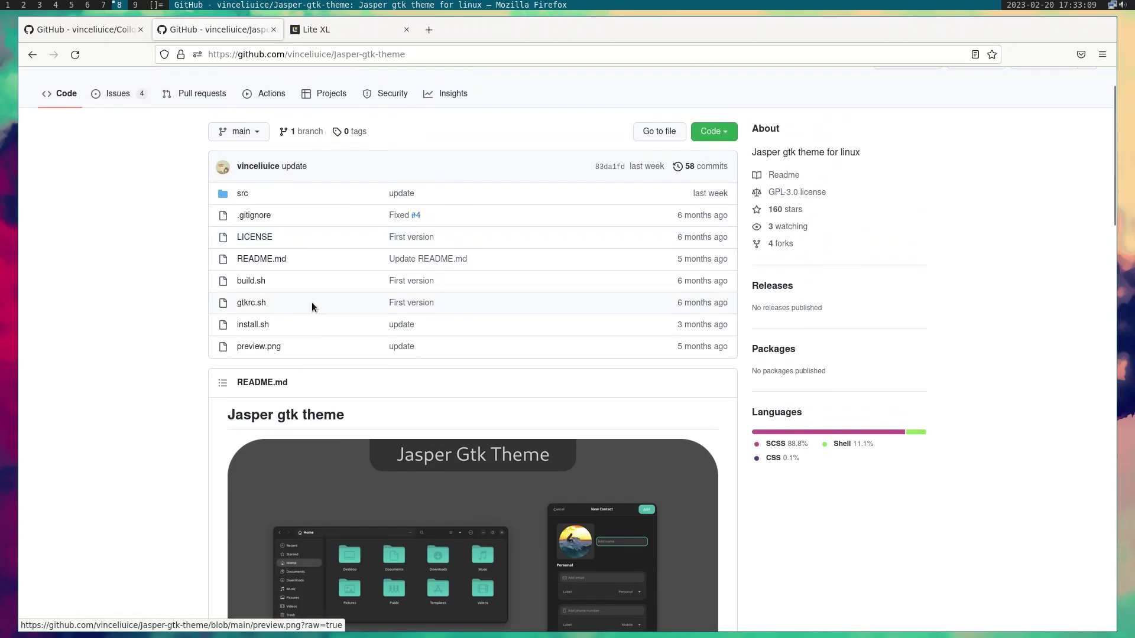
Examine the Colloid-icon-theme README's install tips and folder color variants, and view the Lite XL home page
click(115, 28)
scroll(369, 348, down, 5)
scroll(370, 349, down, 10)
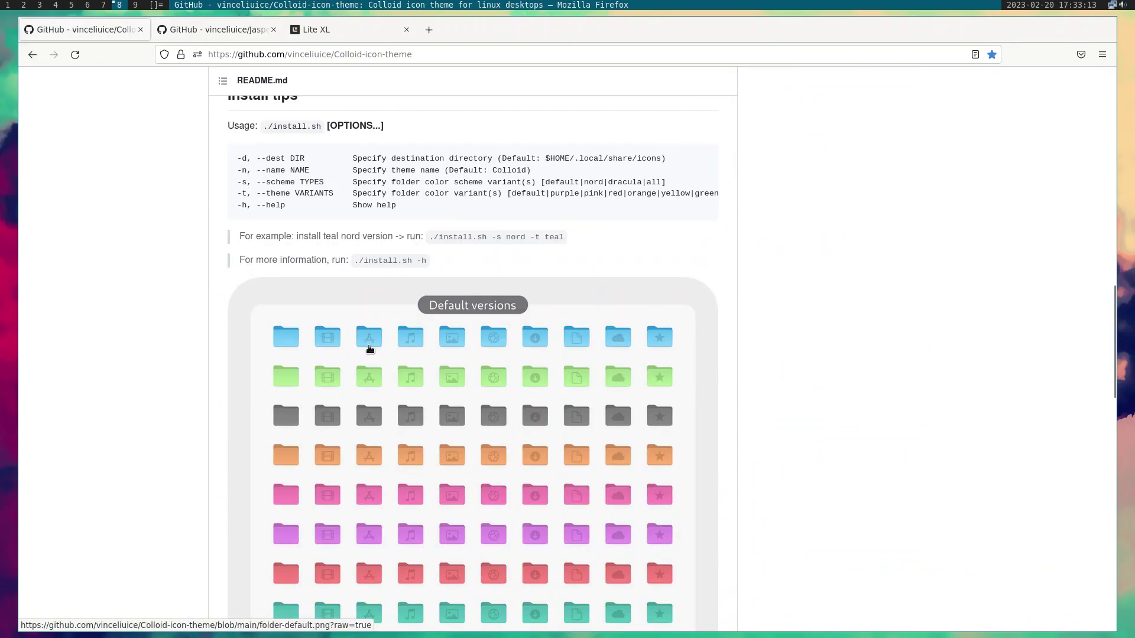
scroll(369, 349, up, 3)
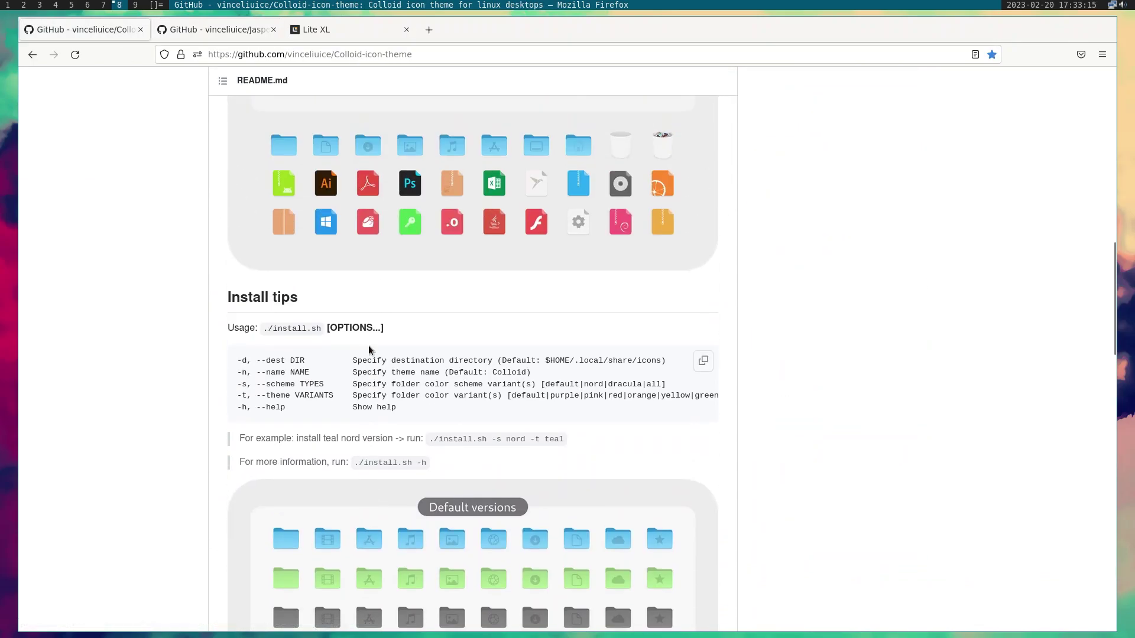
scroll(370, 351, down, 10)
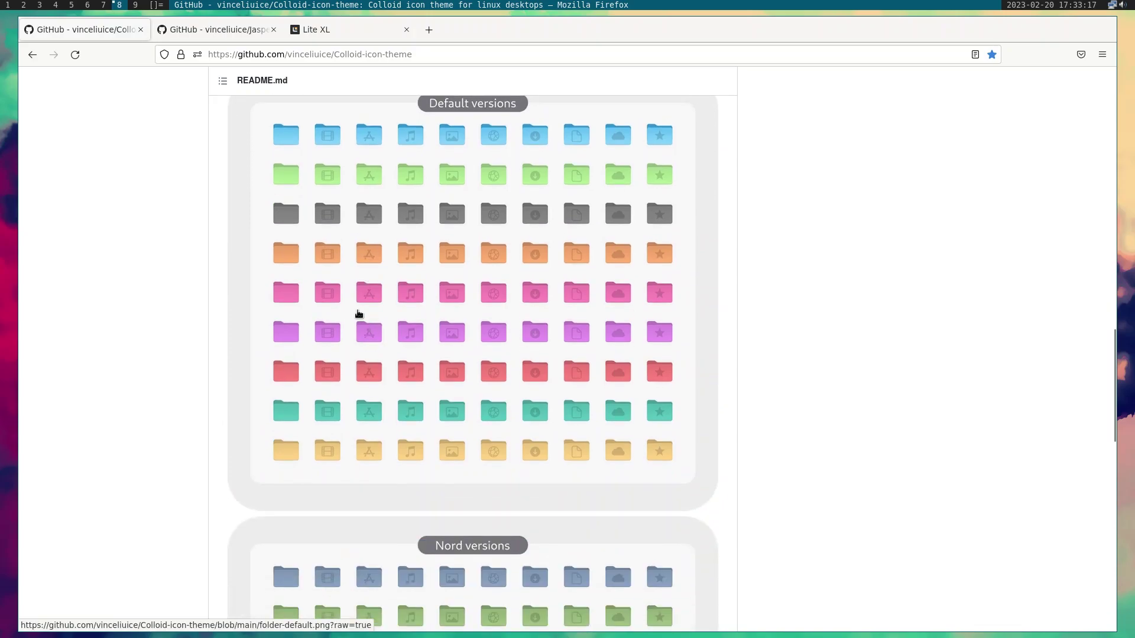
scroll(361, 336, up, 4)
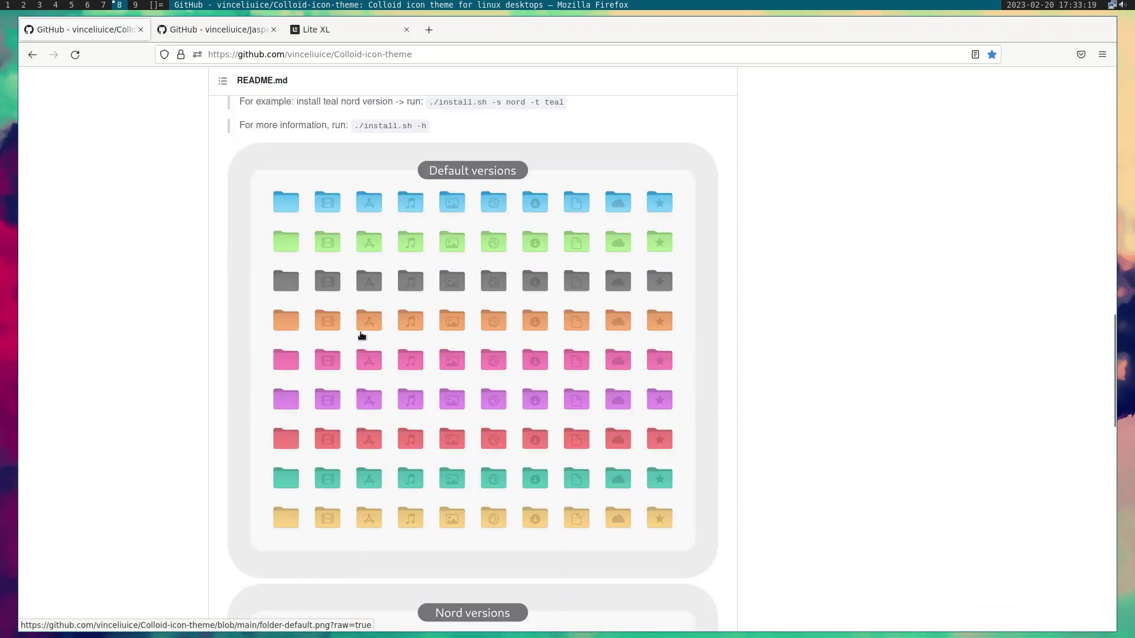
scroll(398, 116, up, 5)
click(335, 31)
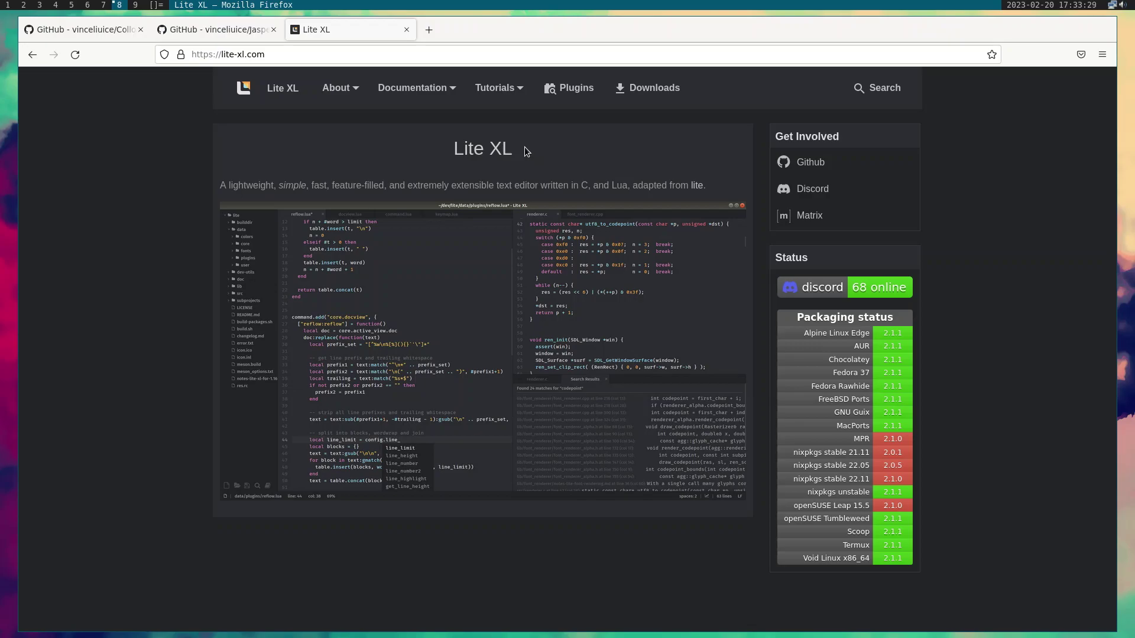
Return to workspace 1, launch LXAppearance and select the Jasper-Dark widget theme
click(9, 5)
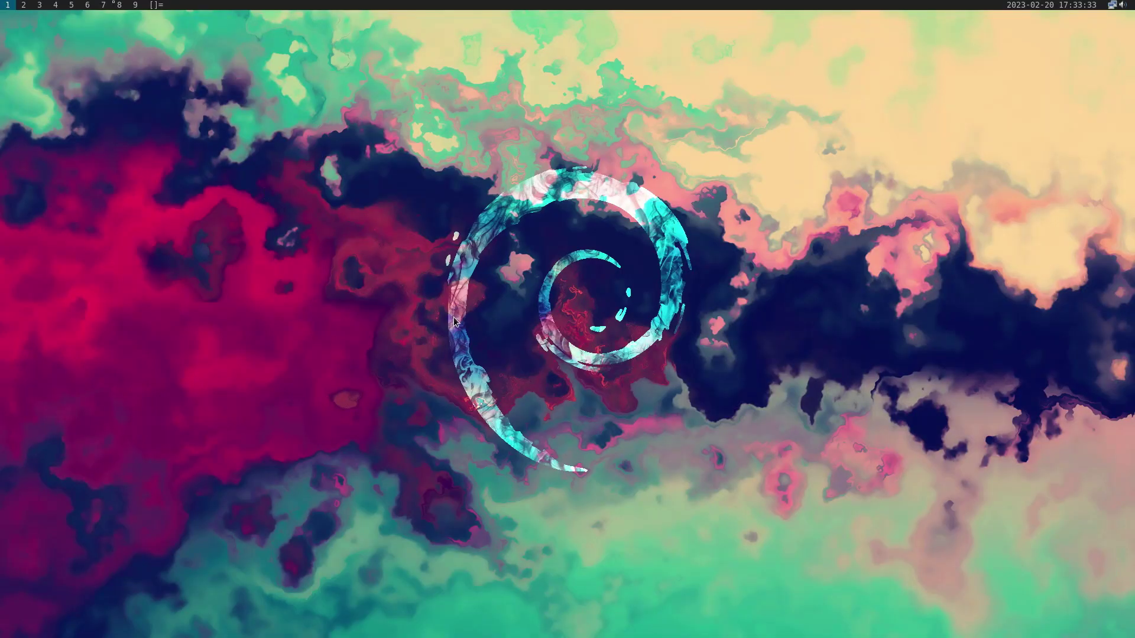
key(alt+p)
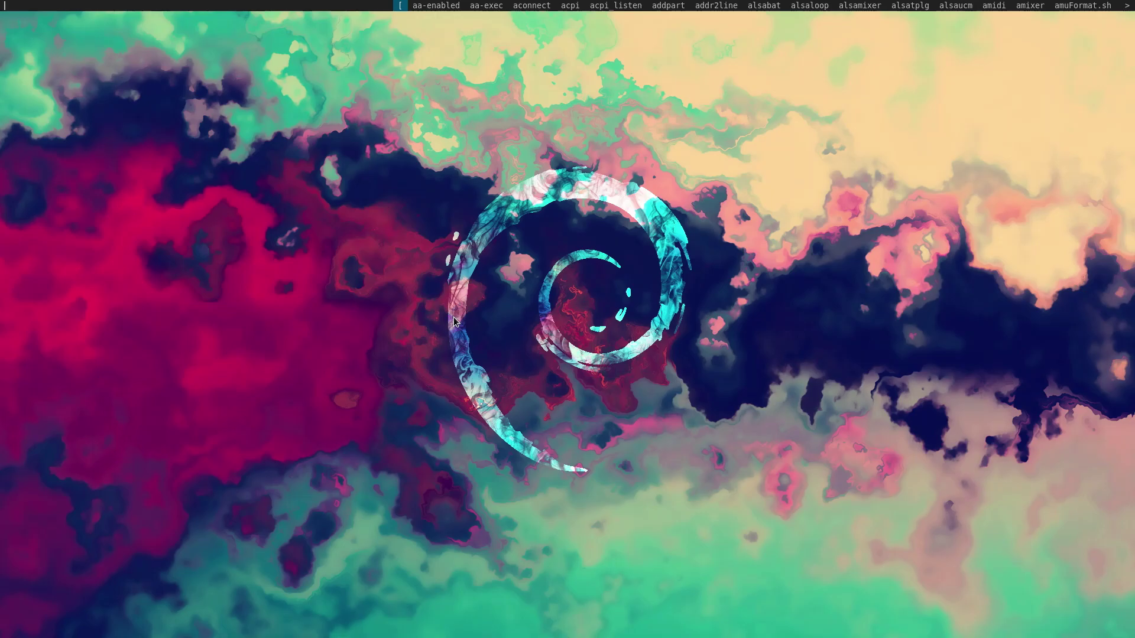
text(ppe)
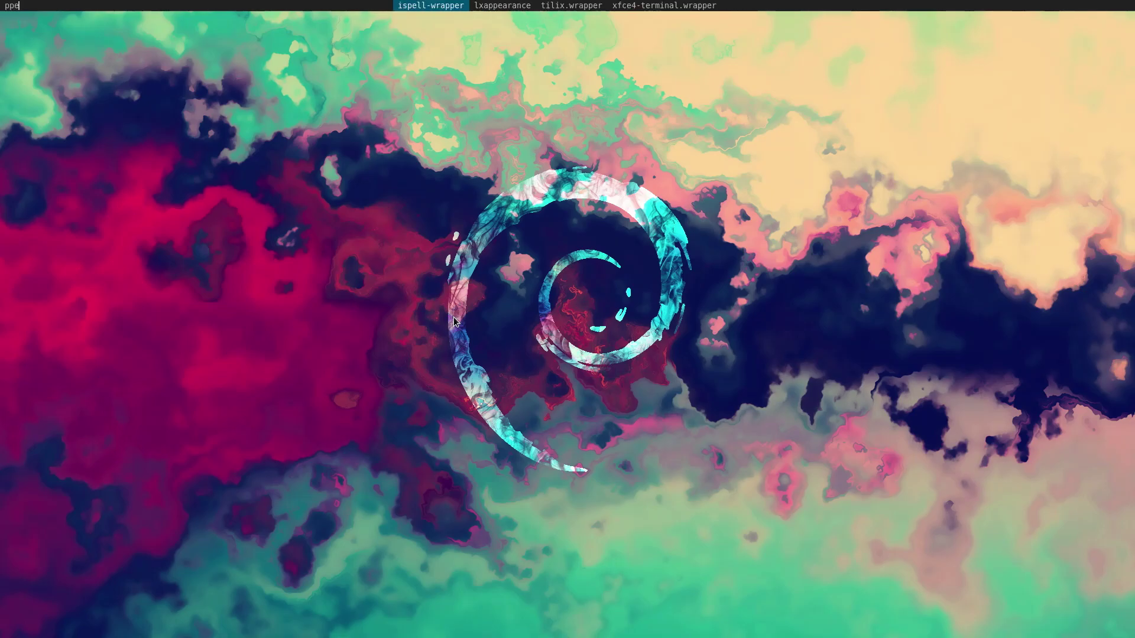
key(Right)
key(Return)
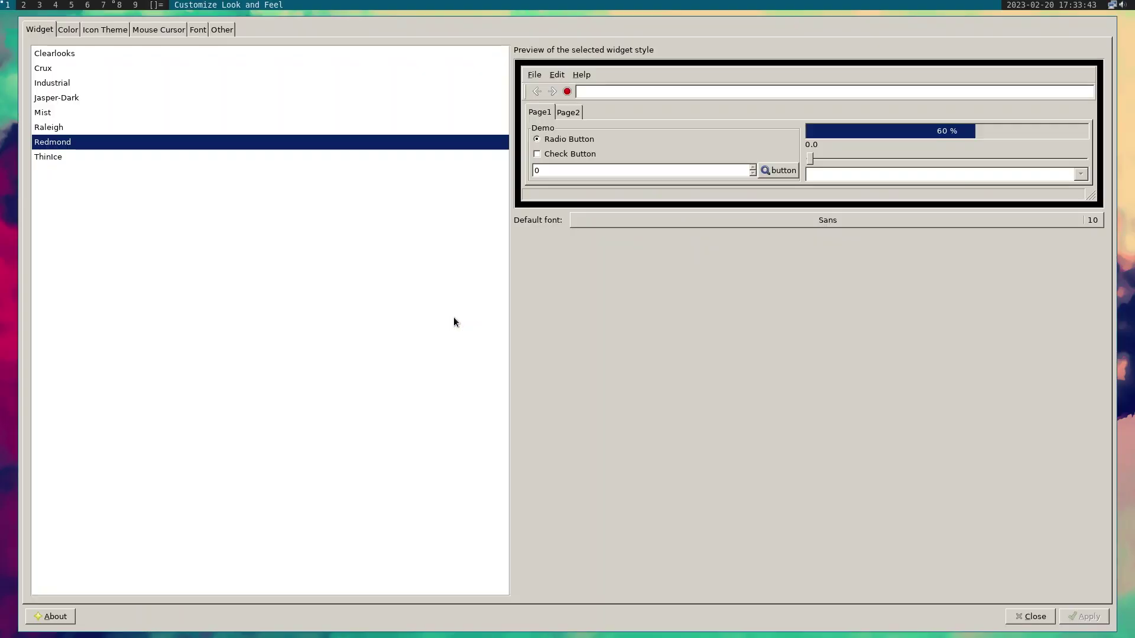
click(59, 100)
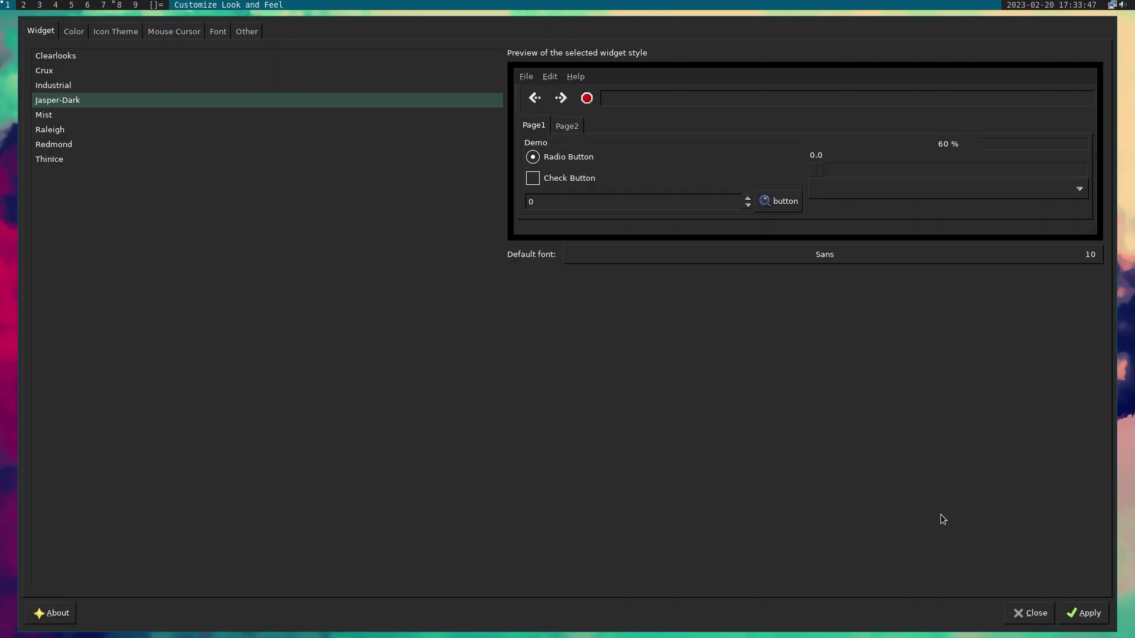
Select the Colloid-teal-dark icon theme, apply the appearance settings and close the customization window
click(117, 33)
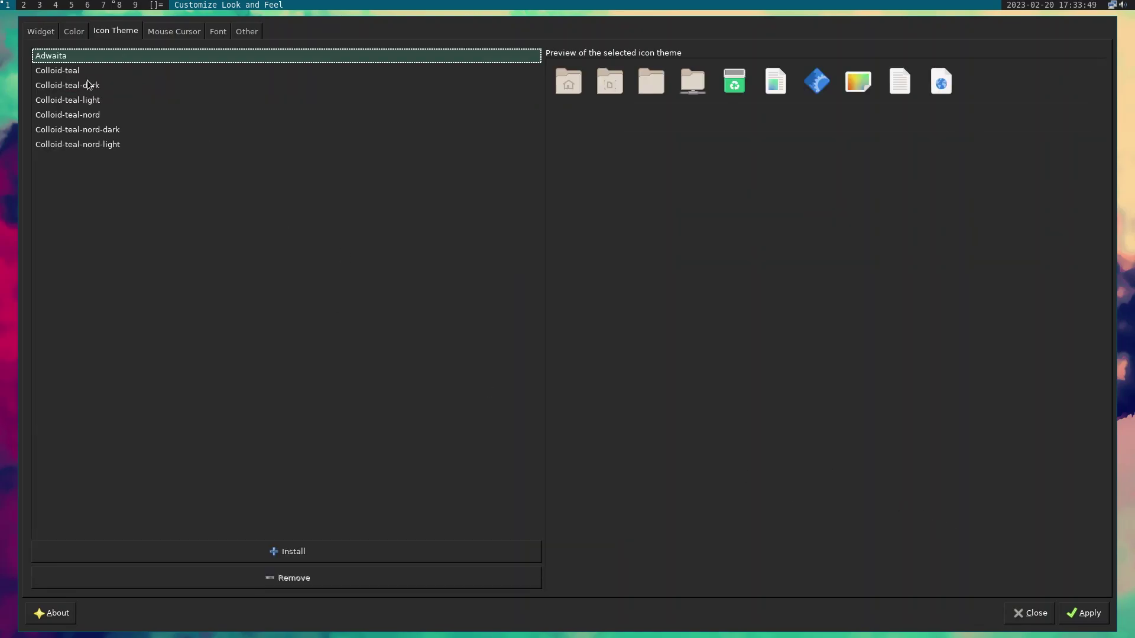
click(55, 86)
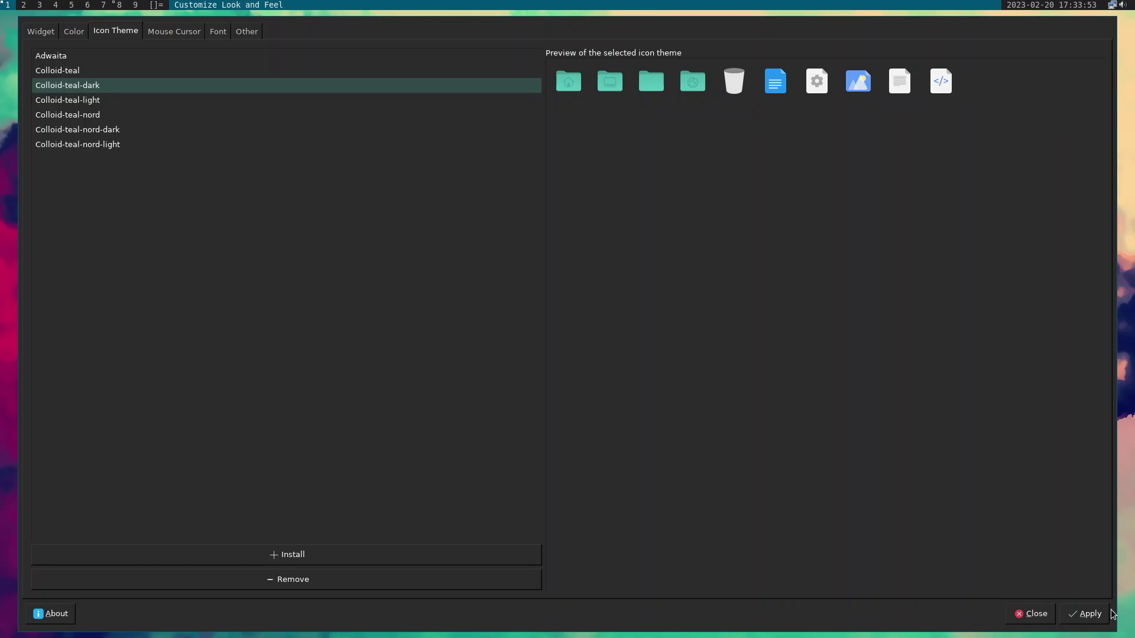
click(1089, 615)
key(Escape)
Launch the Thunar file manager and open the .config/suckless/dwm folder inside the home directory
key(alt+p)
text(thun)
key(Return)
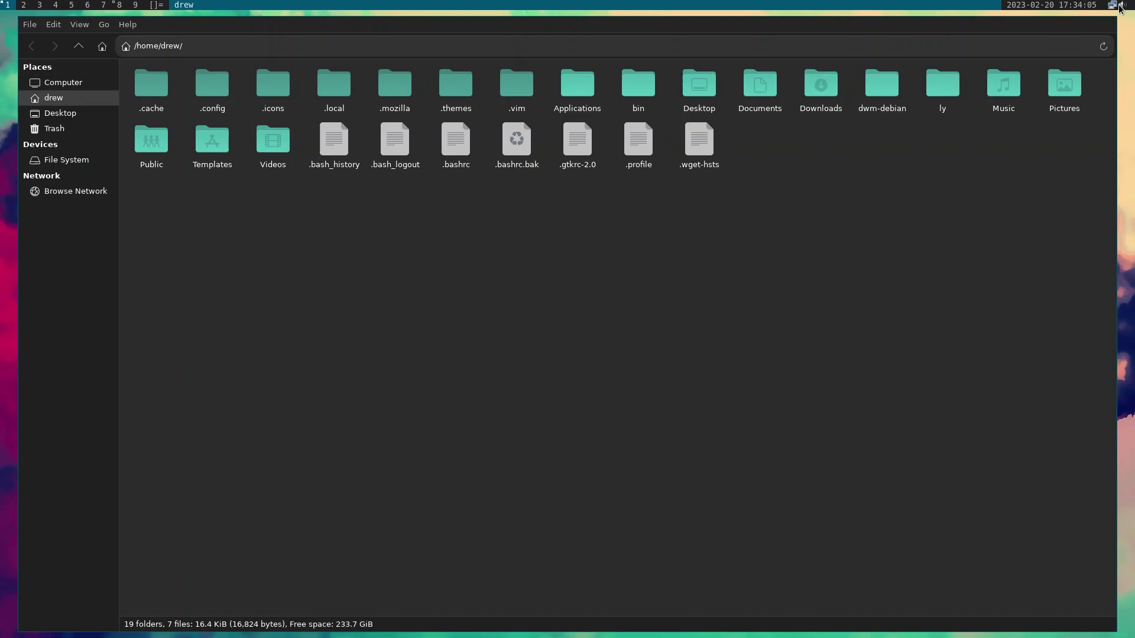
mouse_move(1127, 9)
double_click(213, 85)
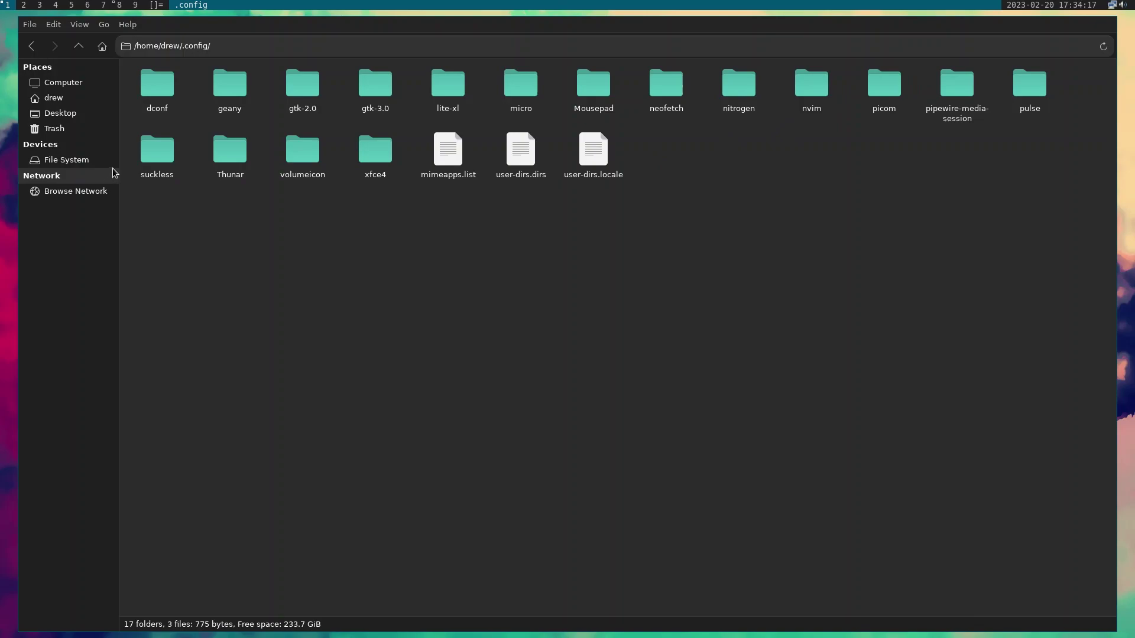
double_click(147, 159)
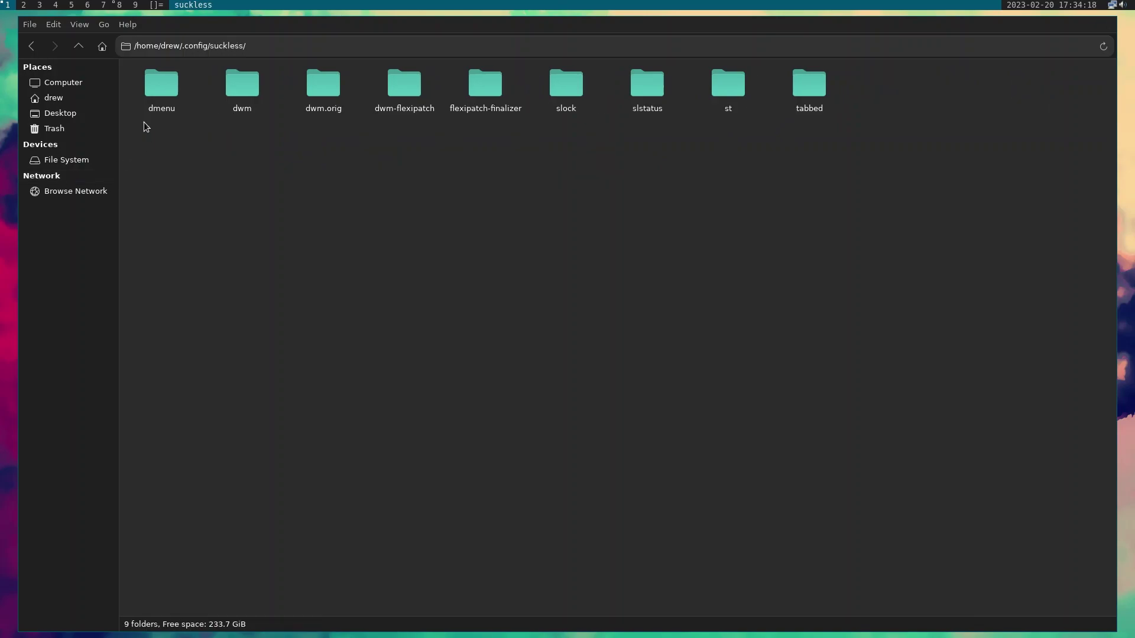
double_click(243, 88)
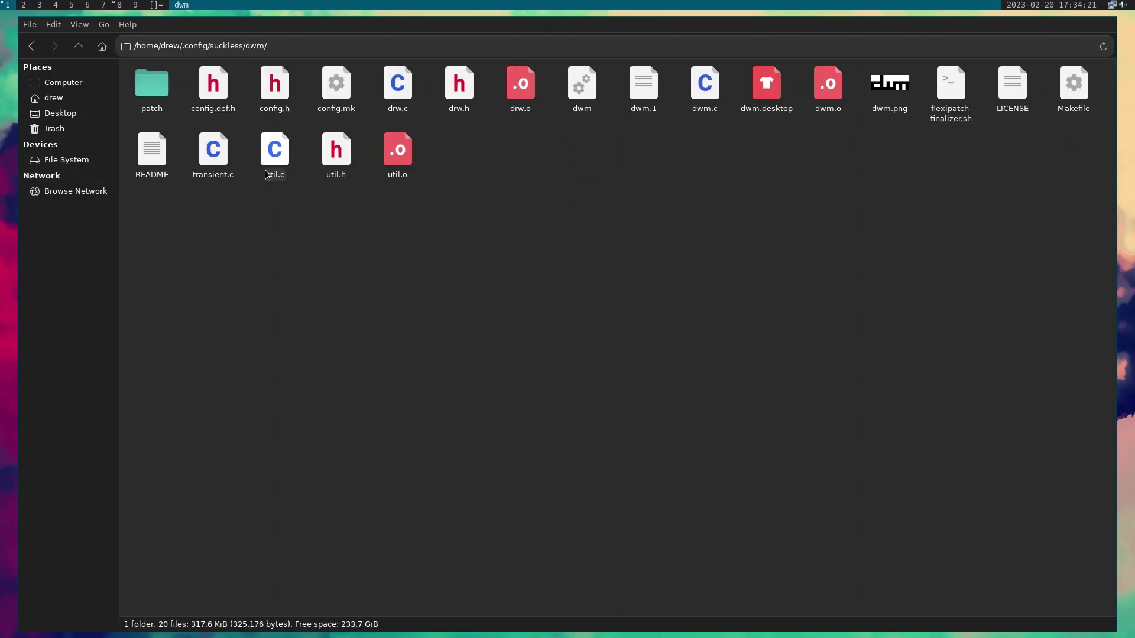
Open config.def.h in Lite XL, close the Log tab and widen the editor's share of the screen
right_click(212, 92)
click(245, 103)
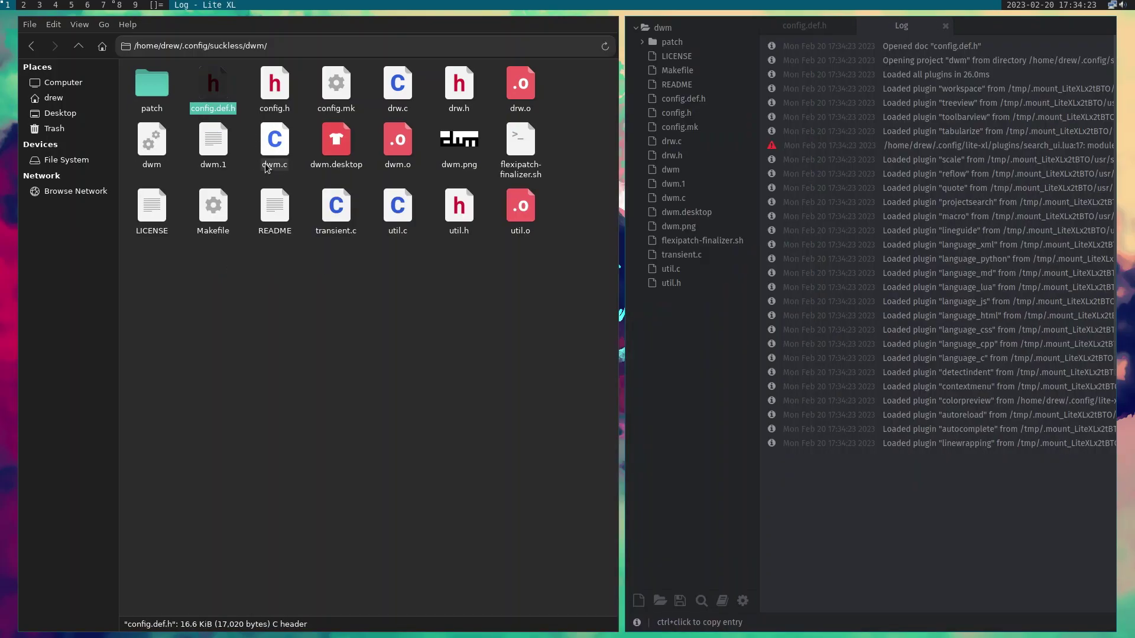
click(946, 26)
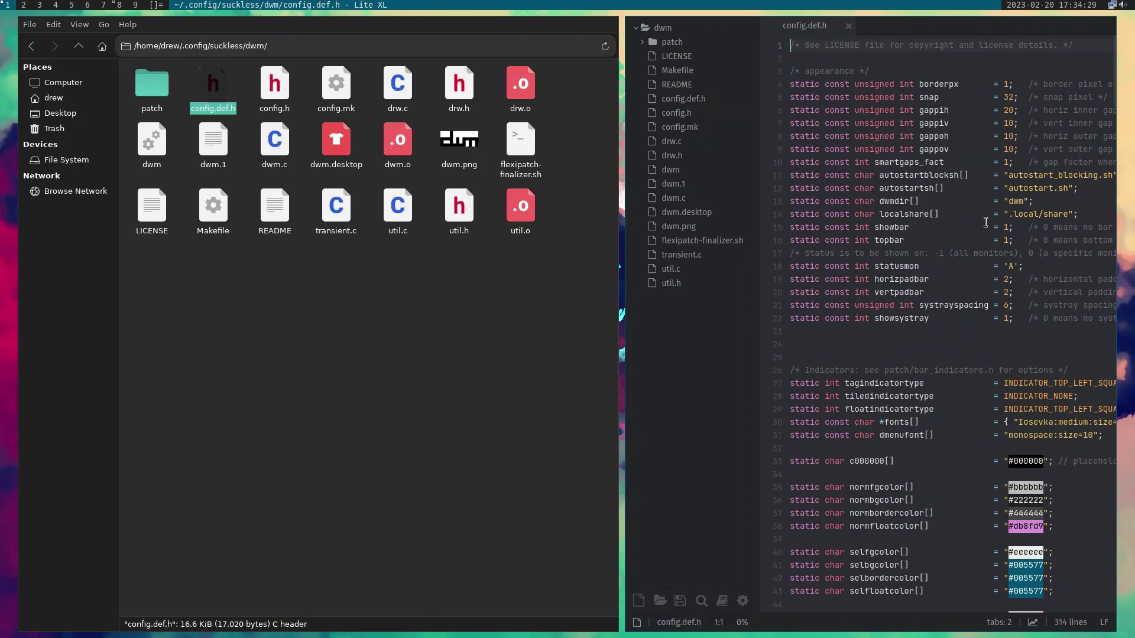
key(super+h)
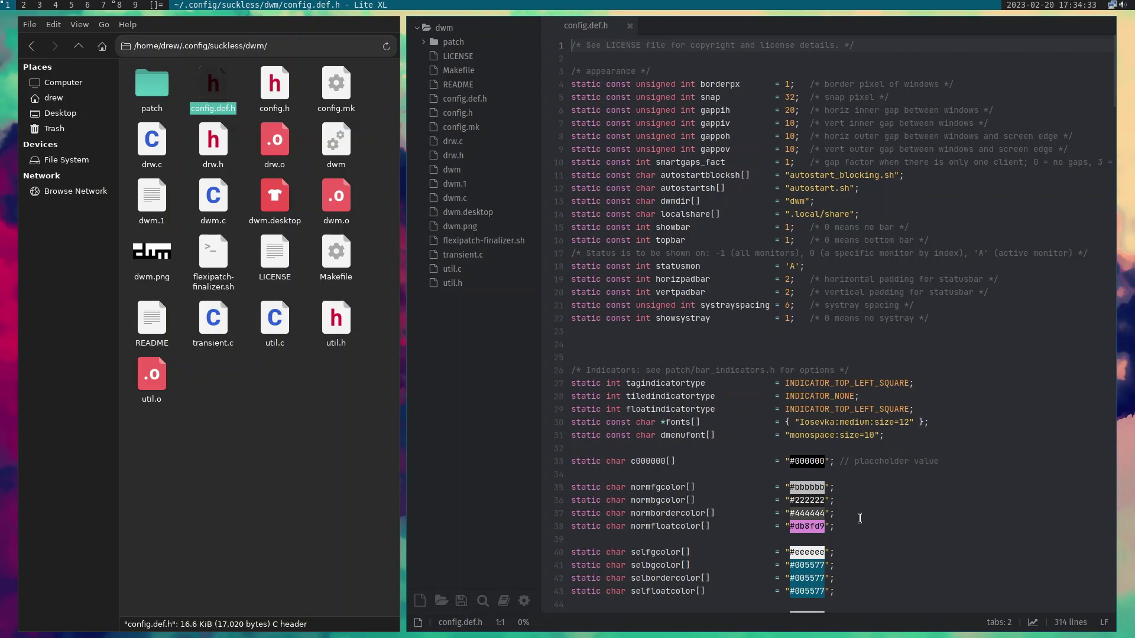
Review the gap, bar, status padding and systray settings in the appearance section of config.def.h
drag(984, 320, 467, 211)
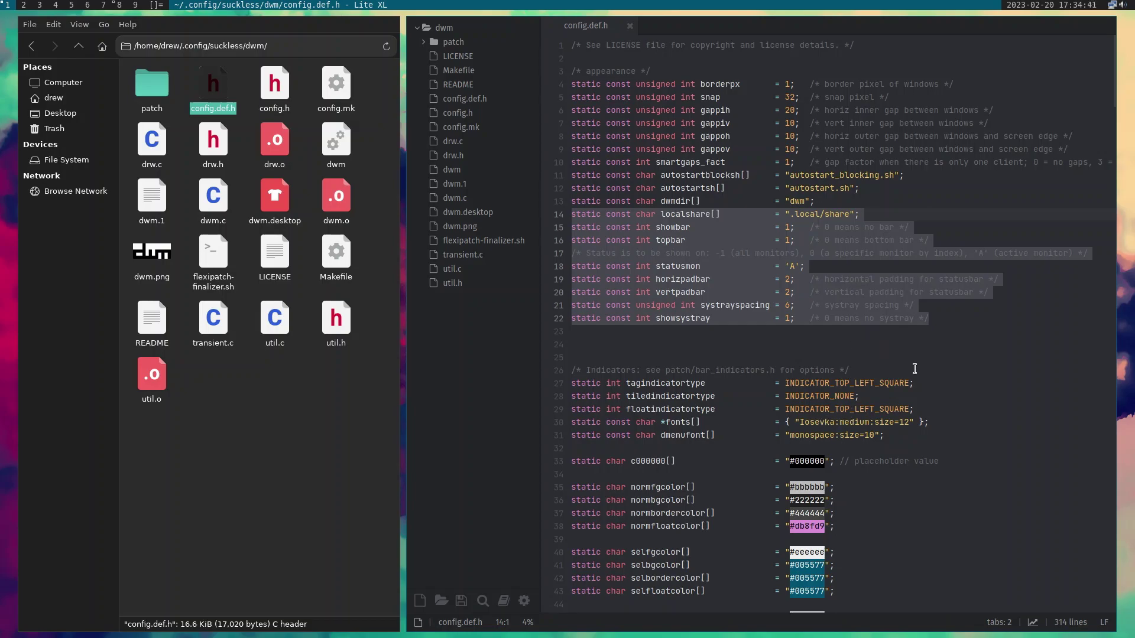
click(985, 360)
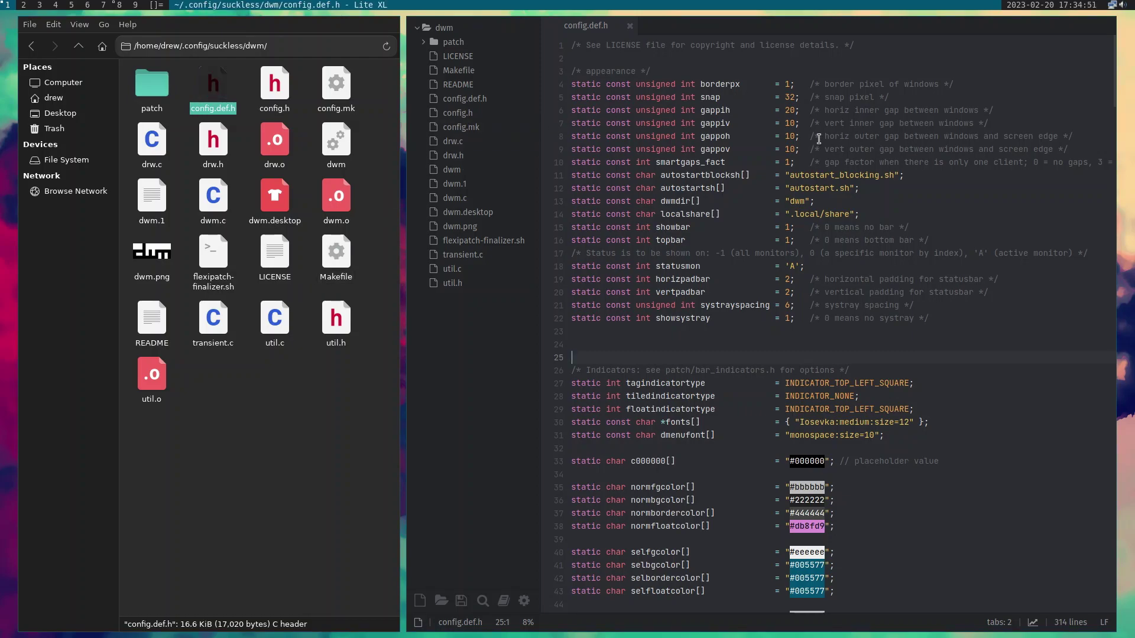
click(786, 150)
click(791, 306)
key(BackSpace)
Delete config.h from the dwm folder in the file manager
click(280, 95)
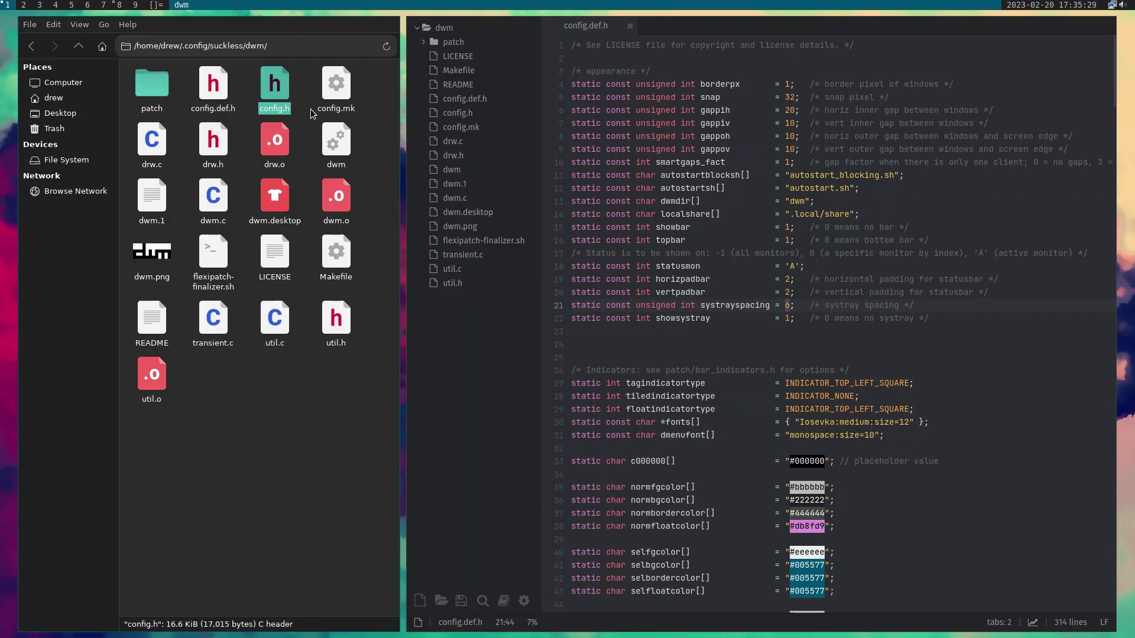
key(Delete)
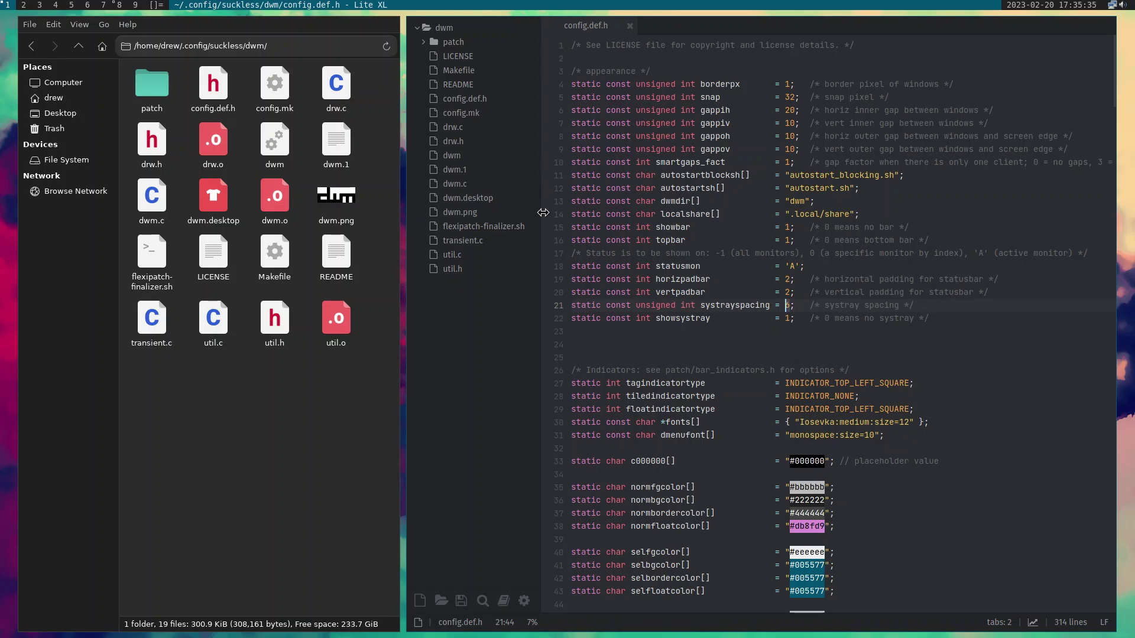
Open an st terminal and enlarge its font by four zoom steps
key(super+Return)
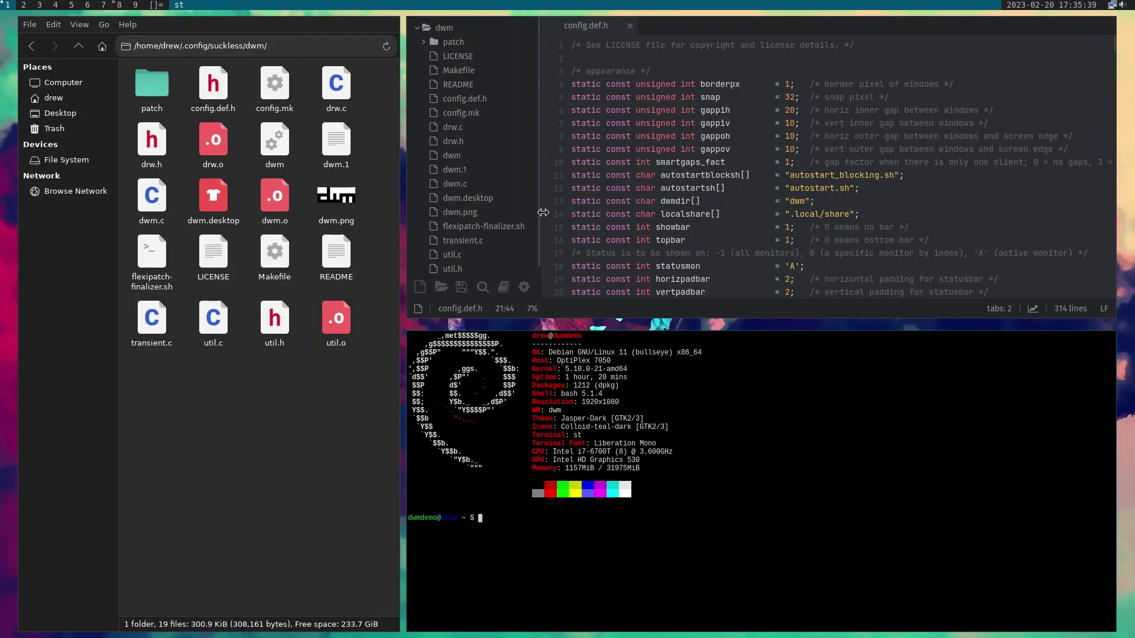
key(ctrl+shift+Page_Up)
key(ctrl+shift+Page_Up)
key(ctrl+shift+Page_Up)
key(ctrl+shift+Page_Up)
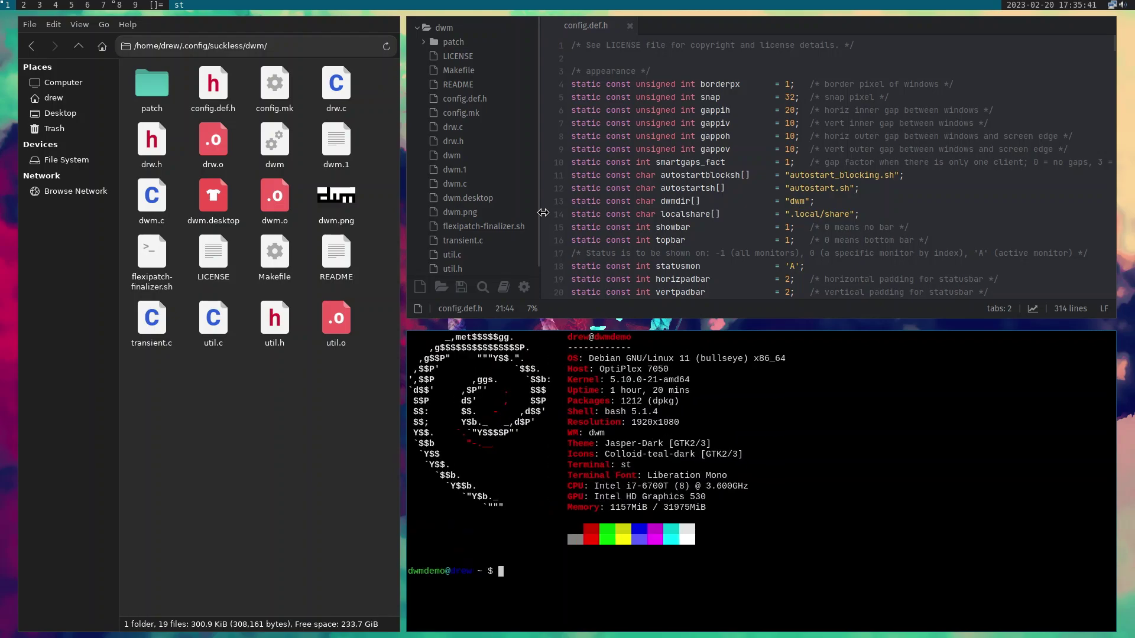
Clear the terminal and change to the .config/suckless/dwm directory
key(ctrl+l)
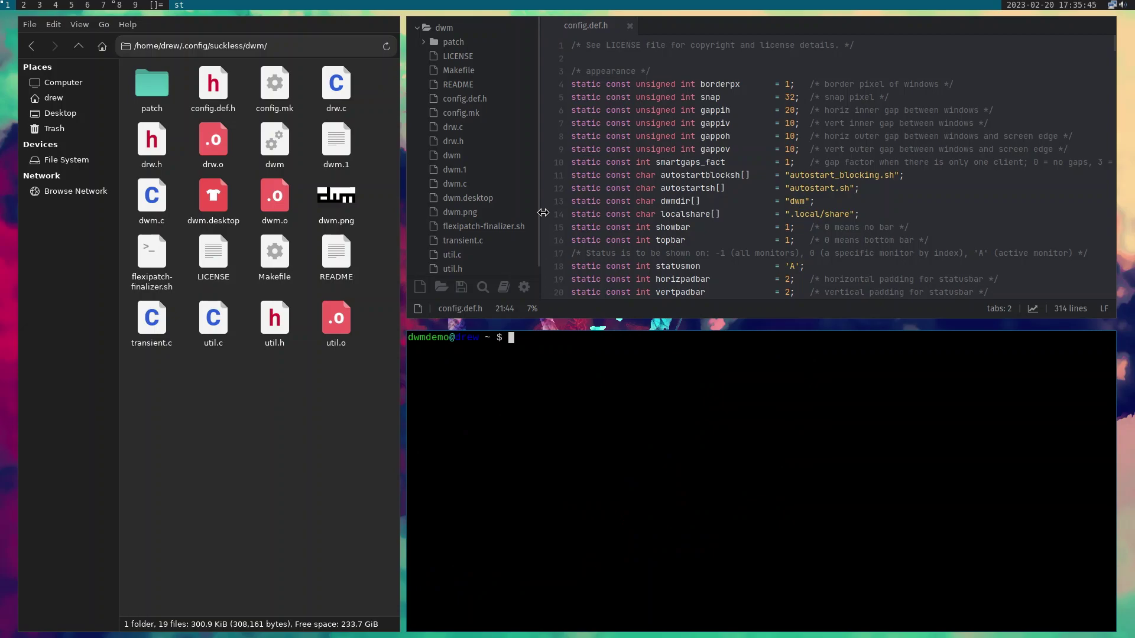
text(cd .co)
key(Tab)
text(suc)
key(Tab)
text(dwm)
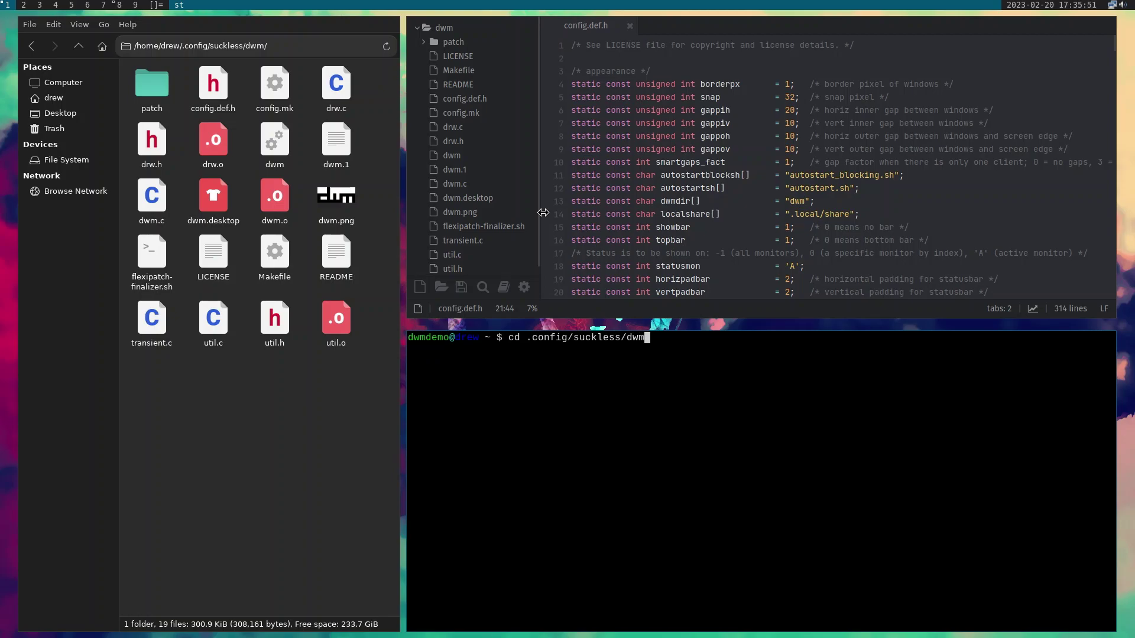
key(Return)
Rebuild and install dwm with sudo make clean install and close the terminal
text(sudo make clean install)
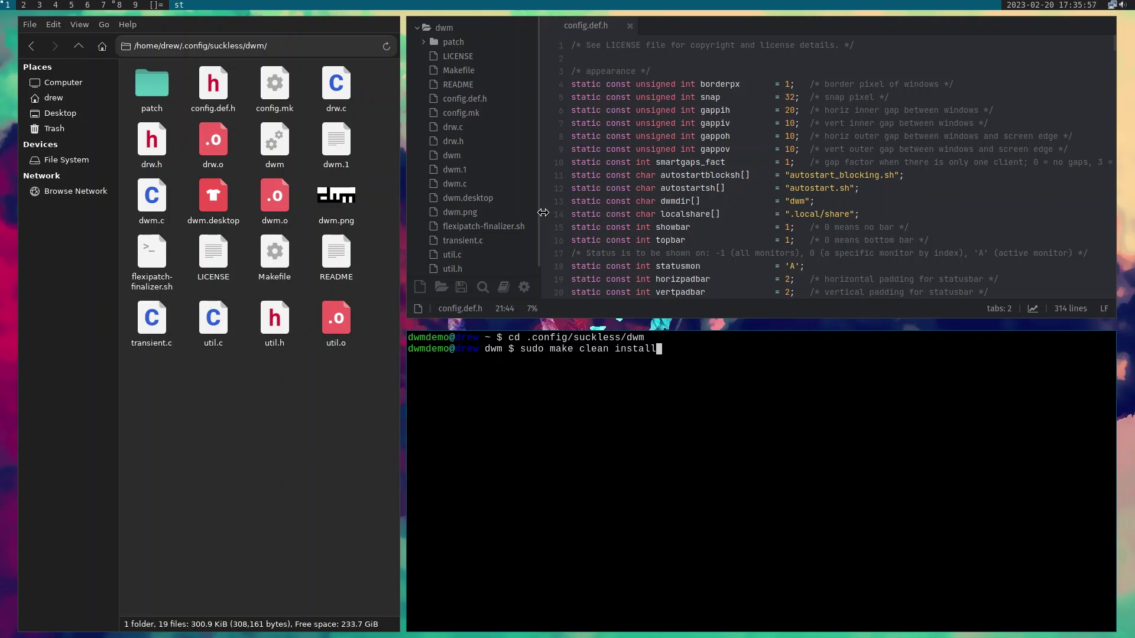
key(Return)
key(Return)
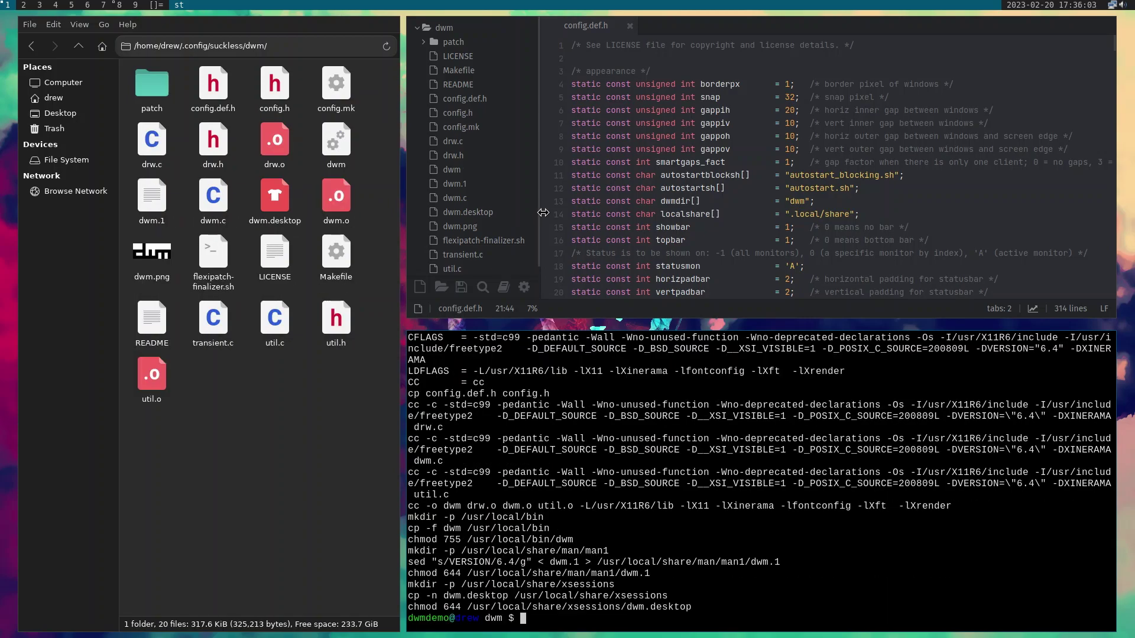
key(ctrl+d)
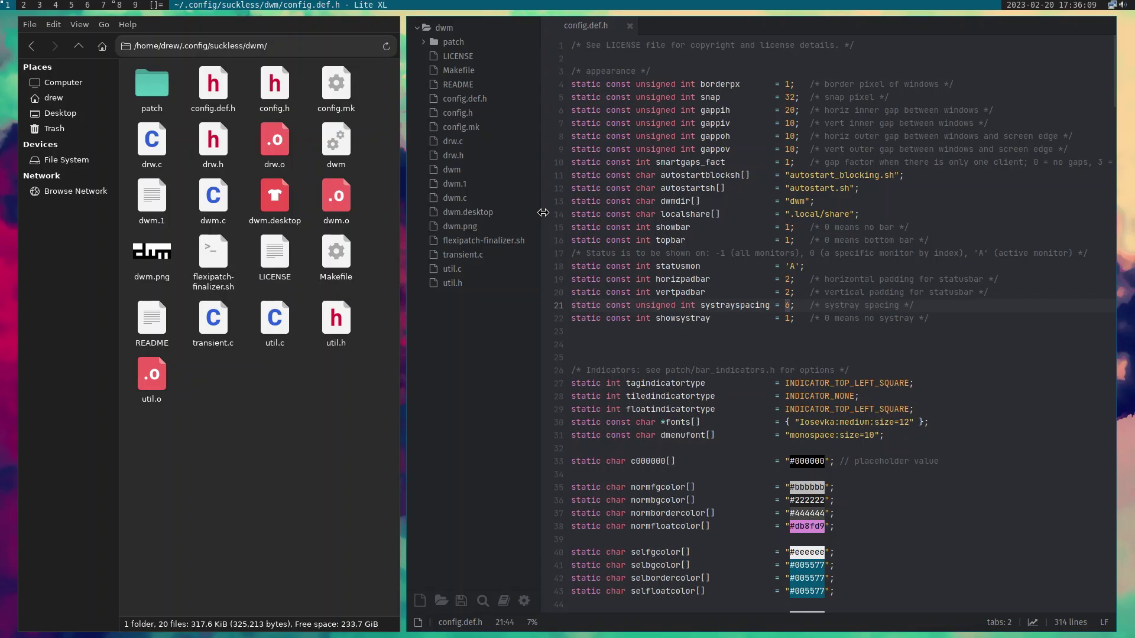
Quit the dwm session and log back in to dwm with the account password
key(super+shift+q)
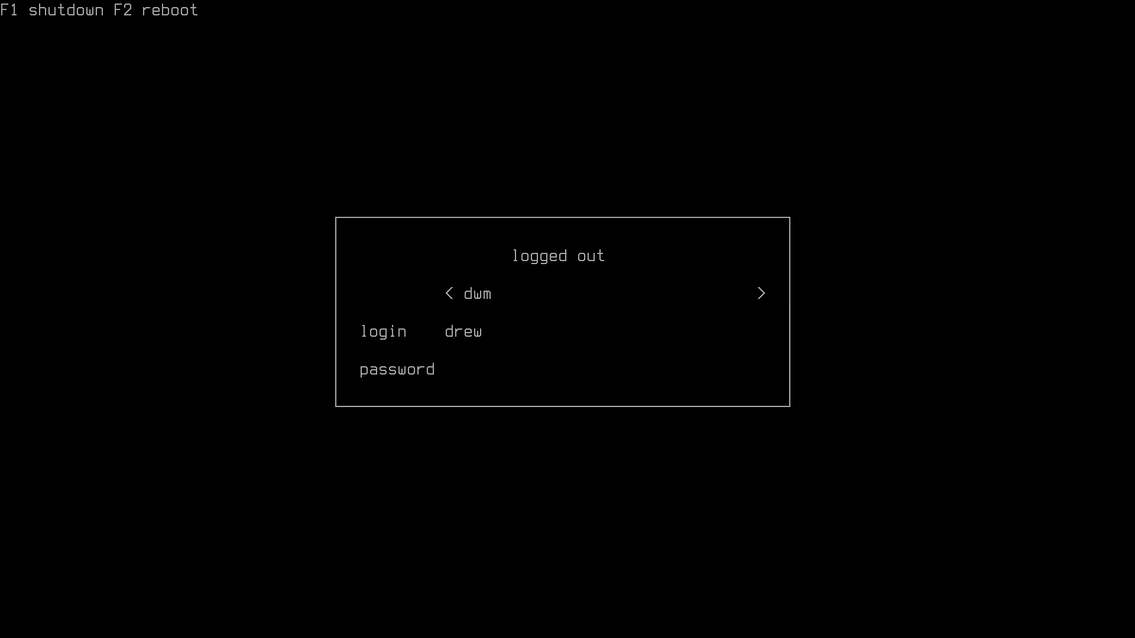
text(***)
key(Return)
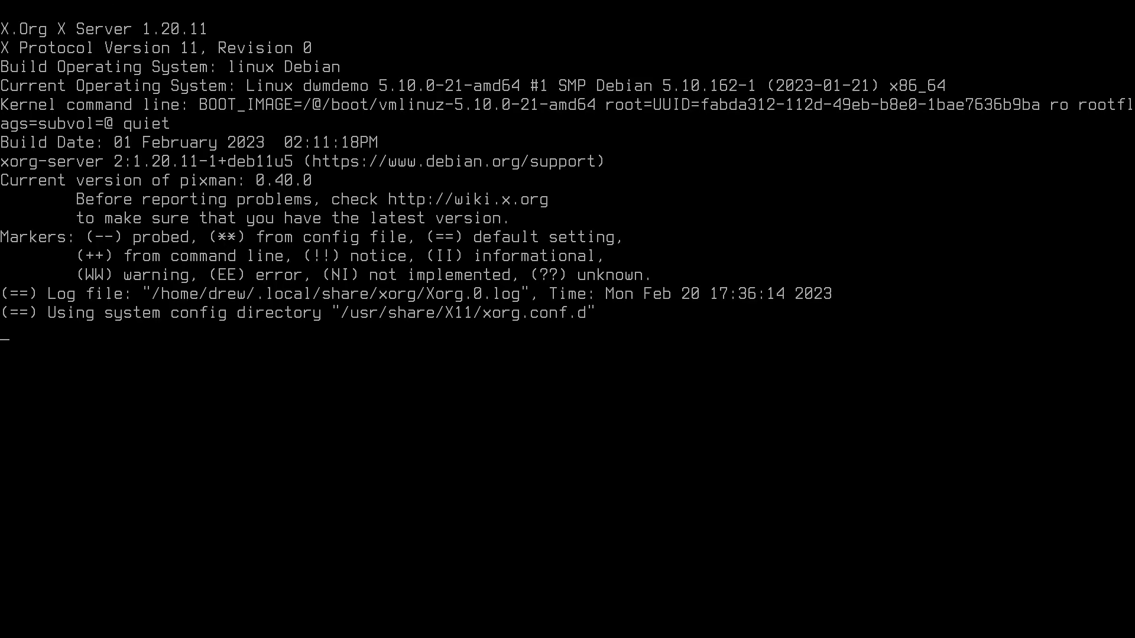
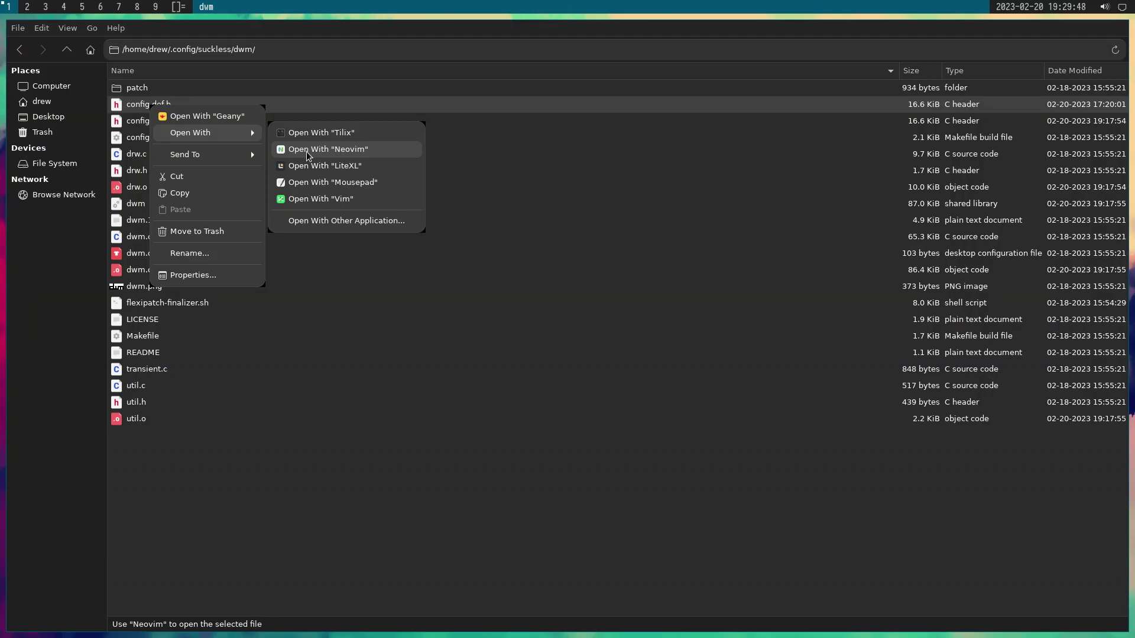
Open config.def.h in Neovim and view its indicator, font and color definitions
click(308, 149)
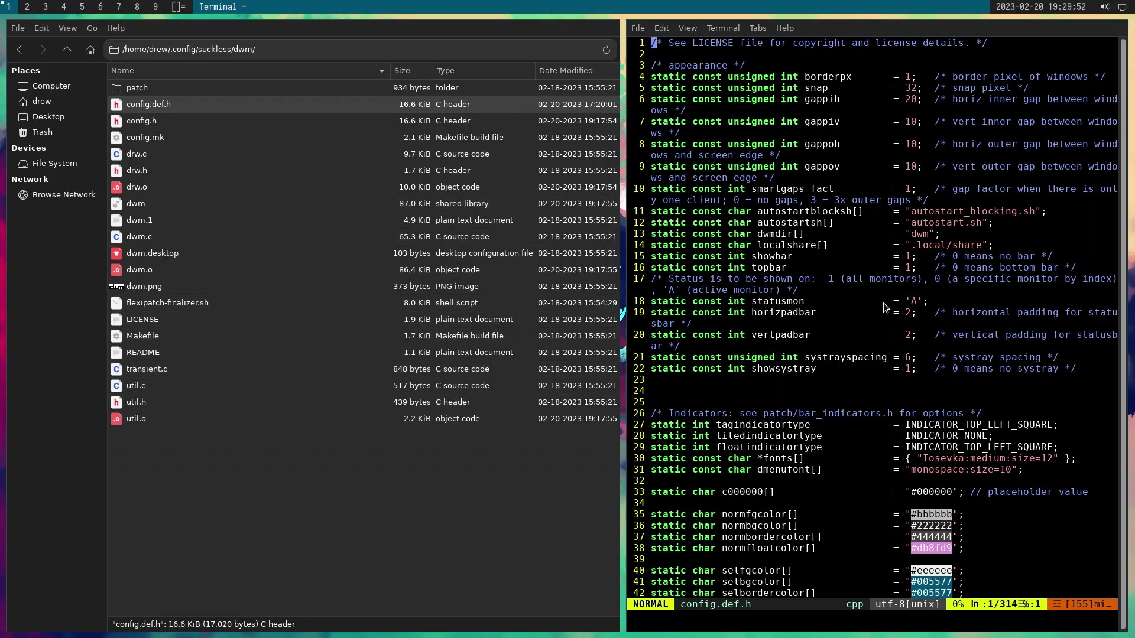
scroll(811, 289, down, 6)
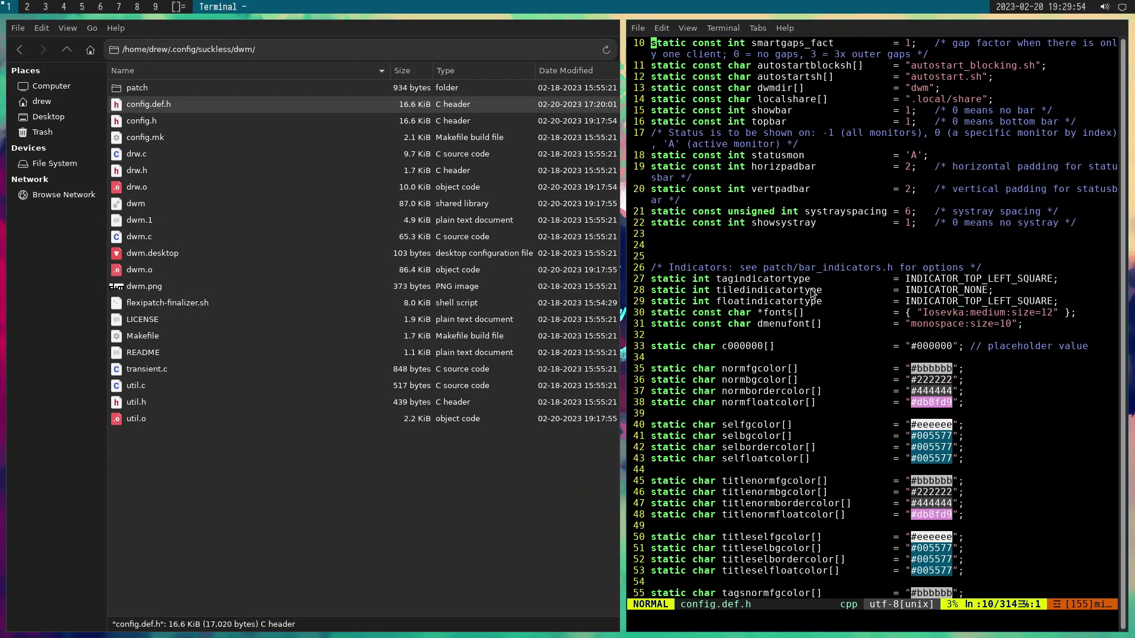
scroll(811, 289, down, 3)
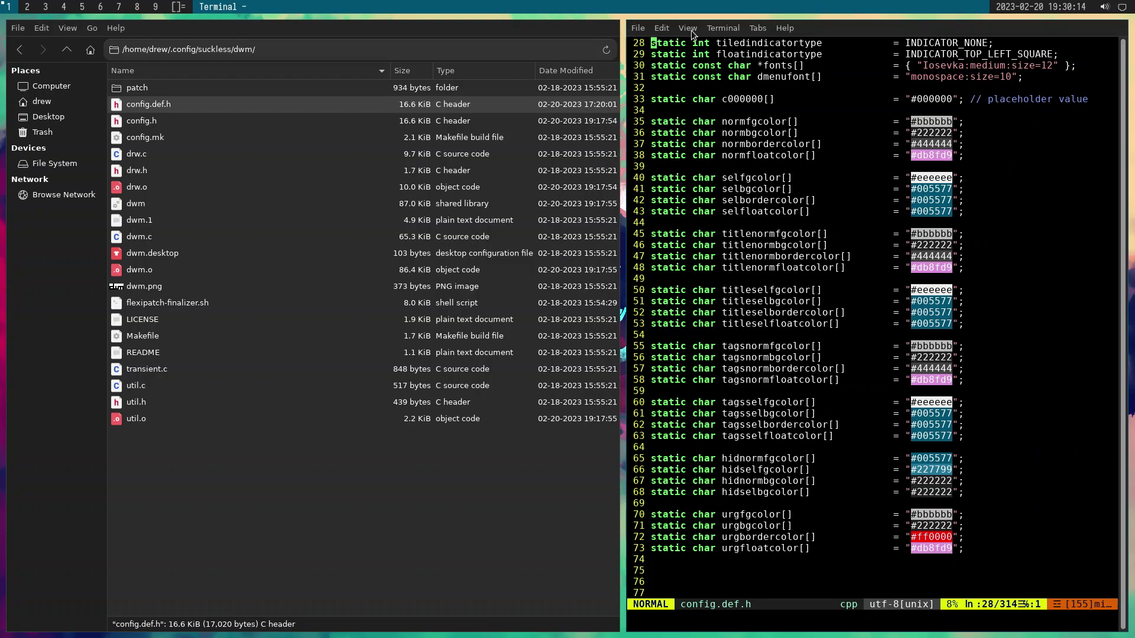
Make a copy of config.def.h in the same dwm folder in the file manager
right_click(150, 110)
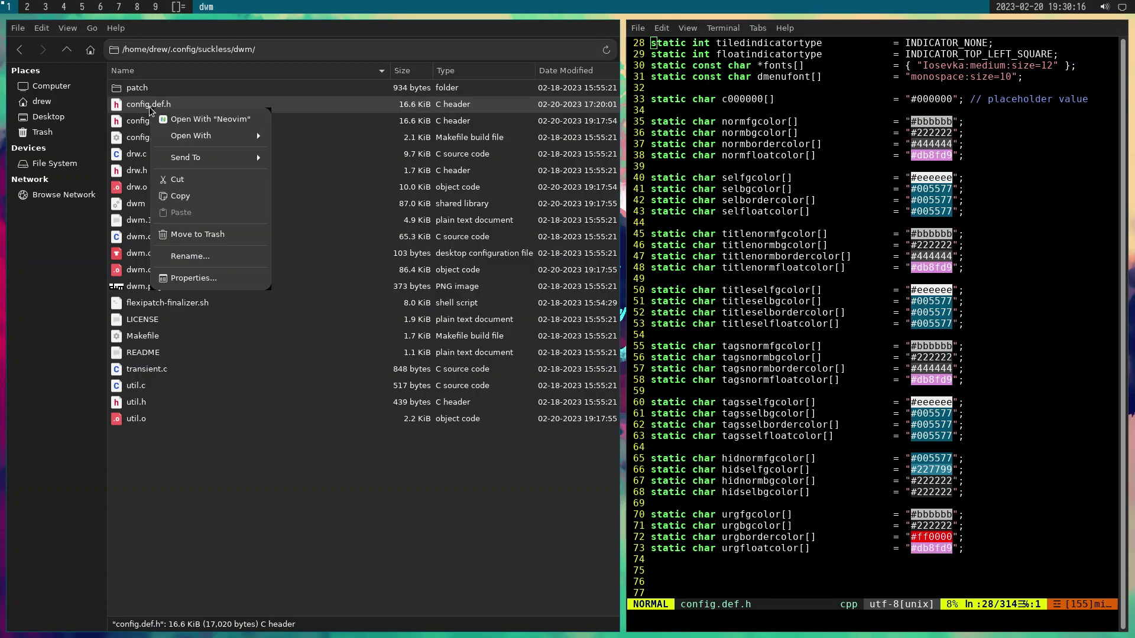
click(195, 196)
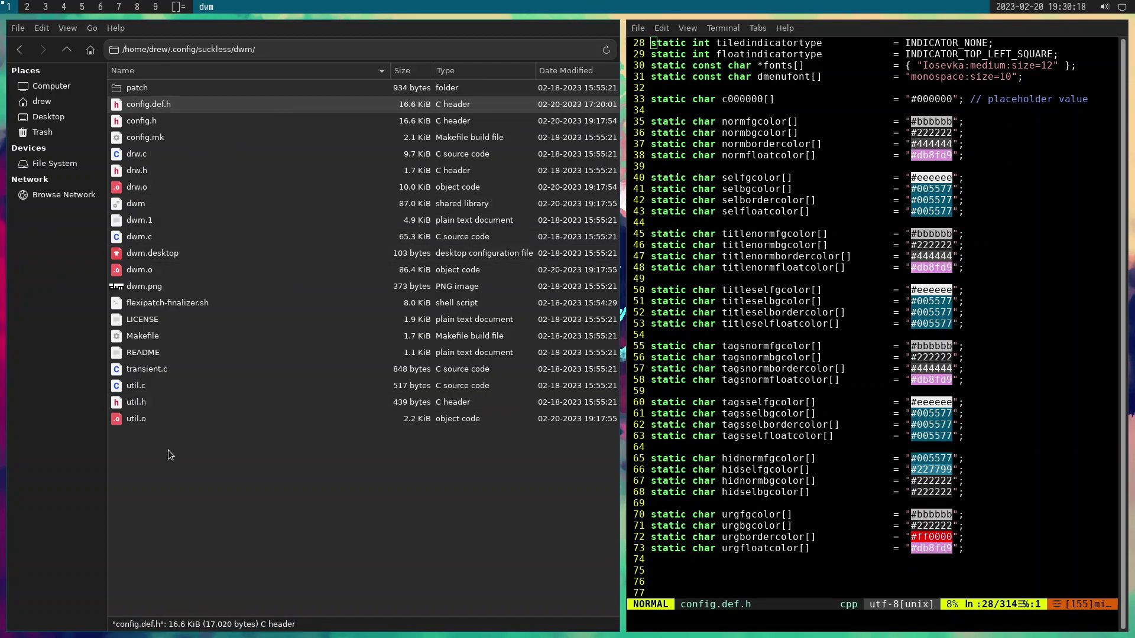
right_click(169, 450)
click(230, 501)
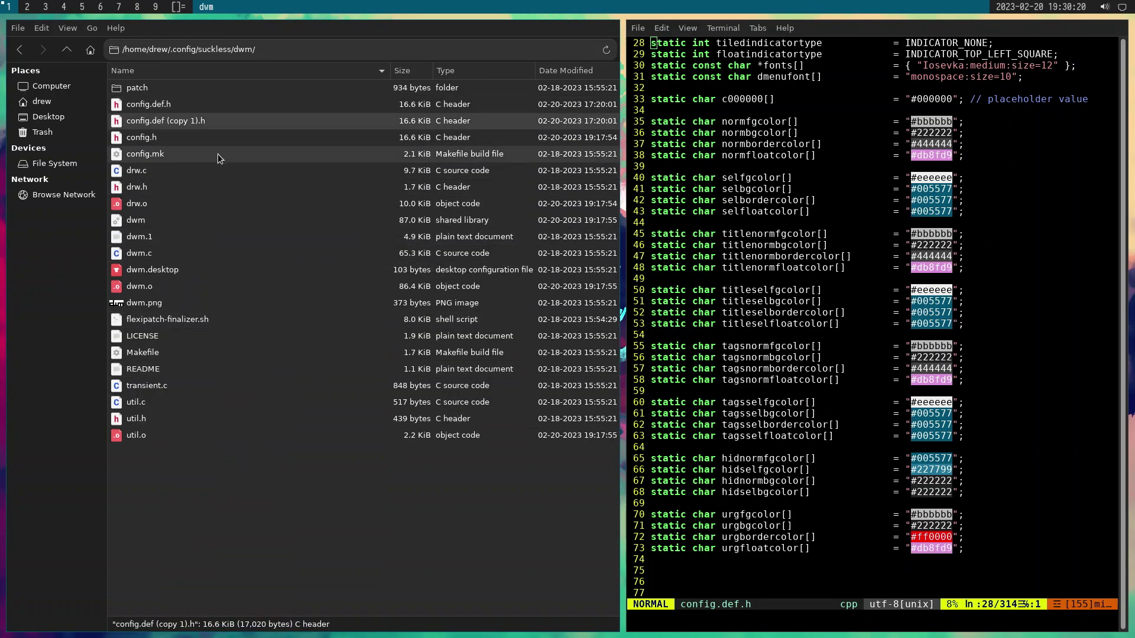
Rename the copied config file as config.def.h.bak
right_click(181, 123)
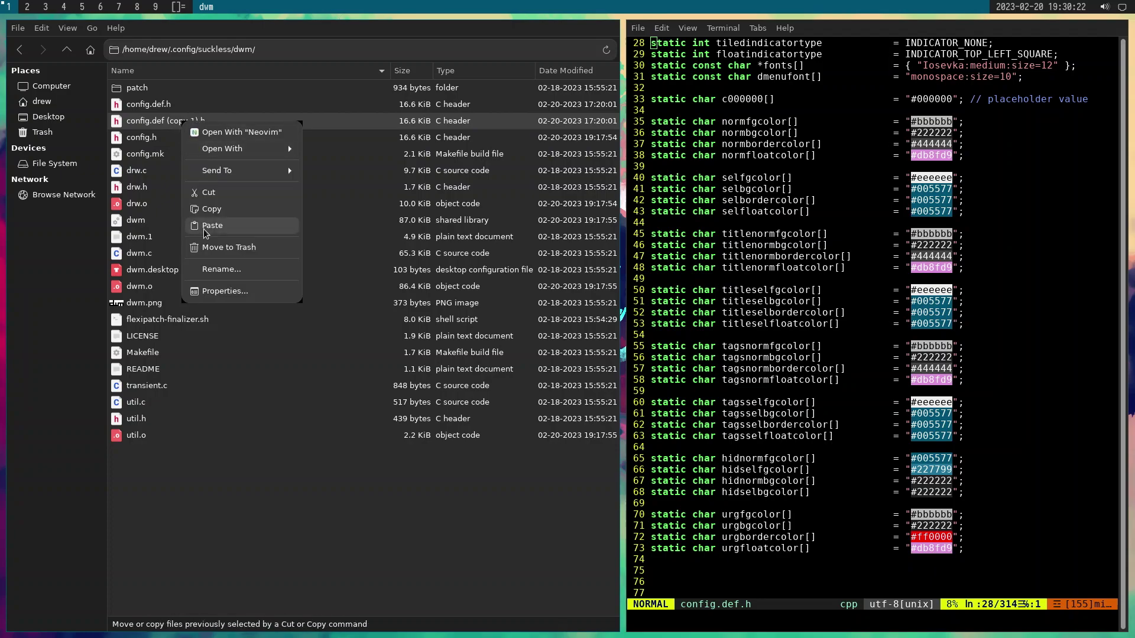
click(222, 269)
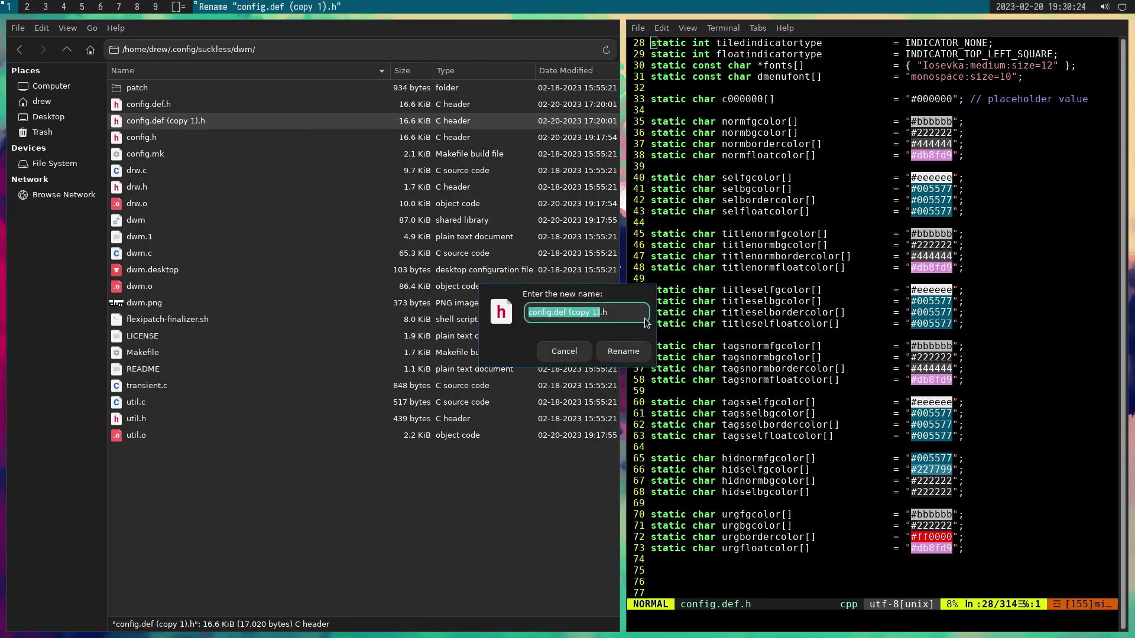
click(626, 316)
scroll(1038, 43, up, 1)
click(1037, 42)
key(BackSpace)
key(BackSpace)
key(BackSpace)
key(BackSpace)
key(BackSpace)
key(BackSpace)
key(BackSpace)
key(BackSpace)
key(BackSpace)
key(BackSpace)
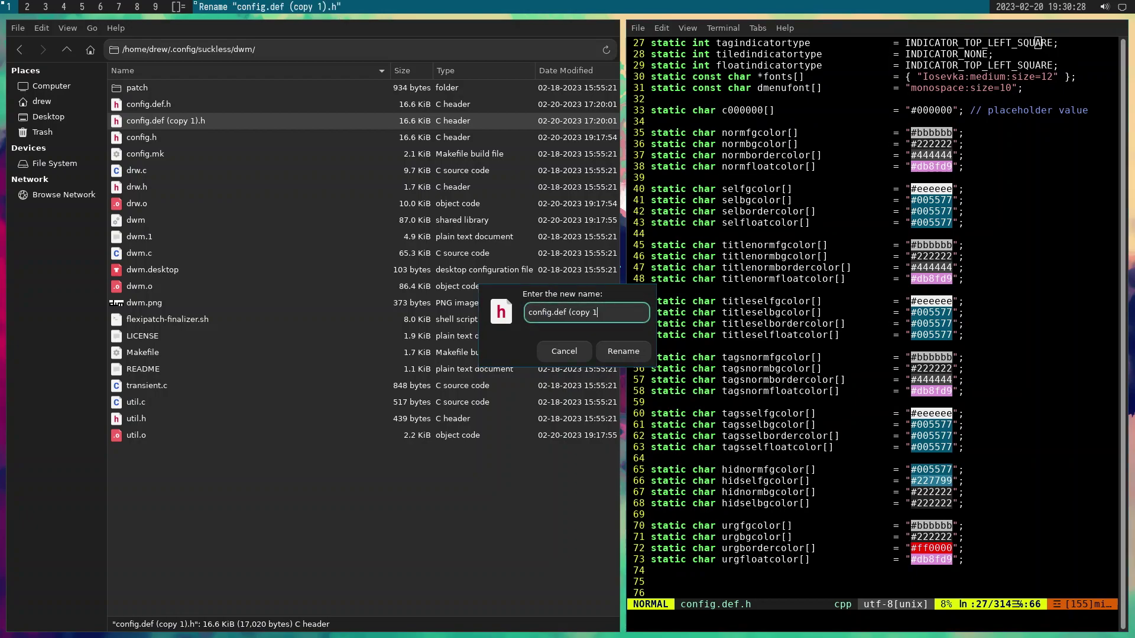
key(BackSpace)
text(.h.bak)
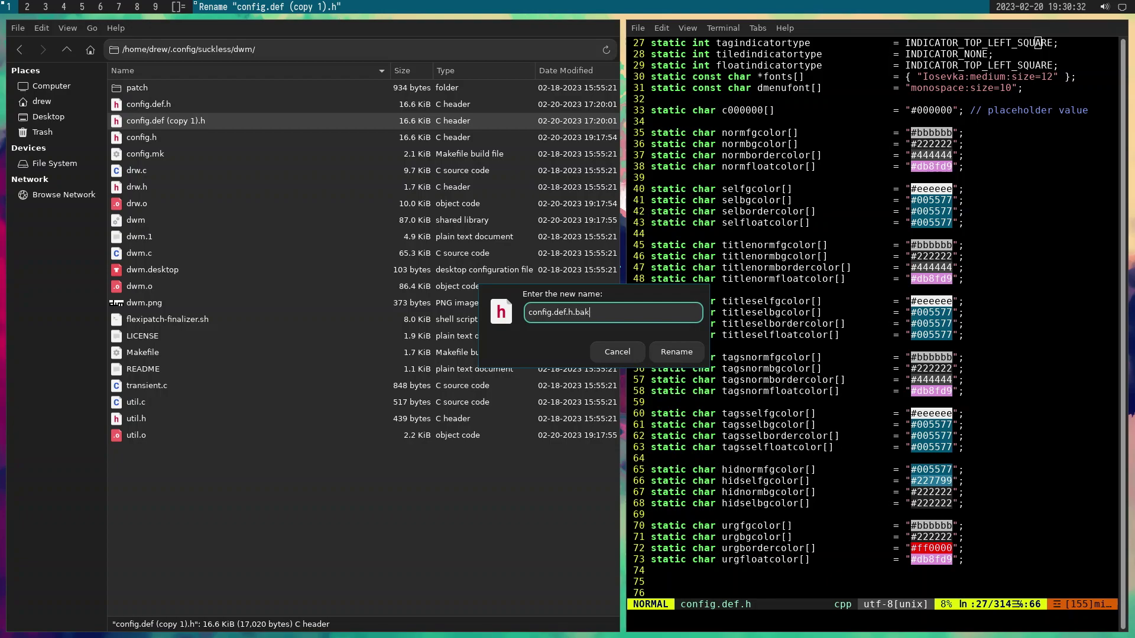
key(Return)
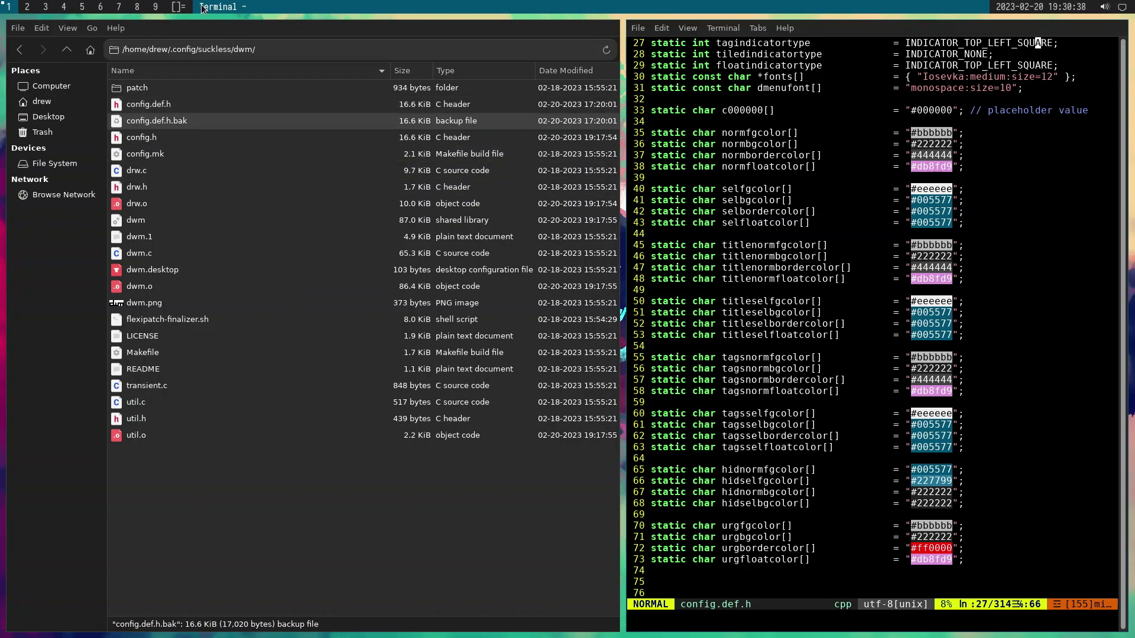
Switch to Firefox on workspace 8 and open config.def.h from .config/suckless/dwm in the dwm-debian GitHub repository
key(super+p)
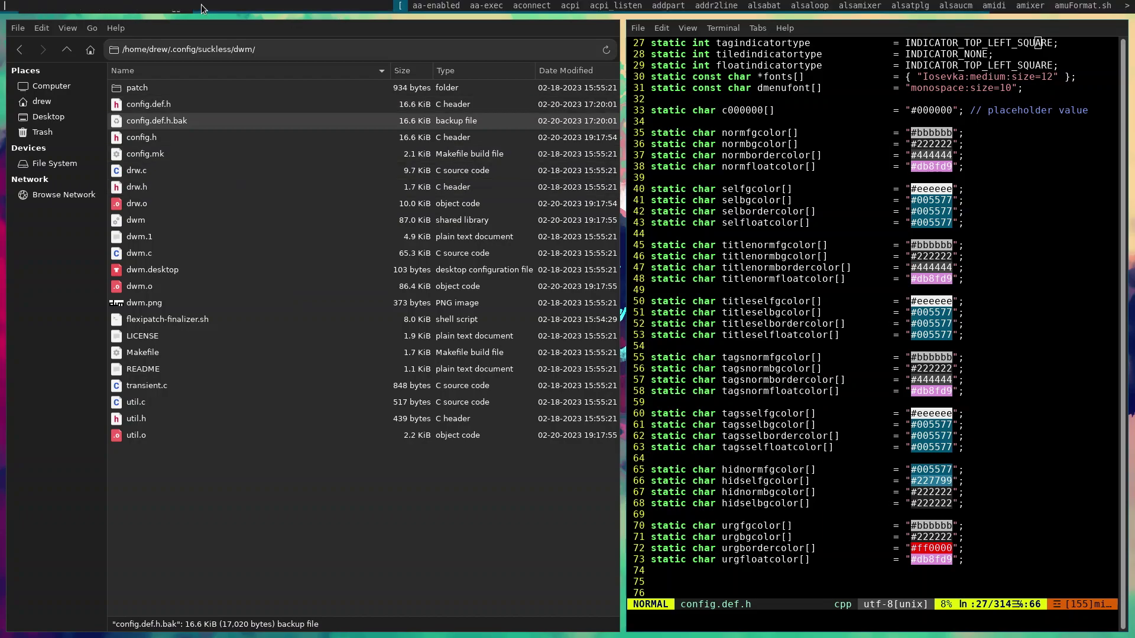
key(Escape)
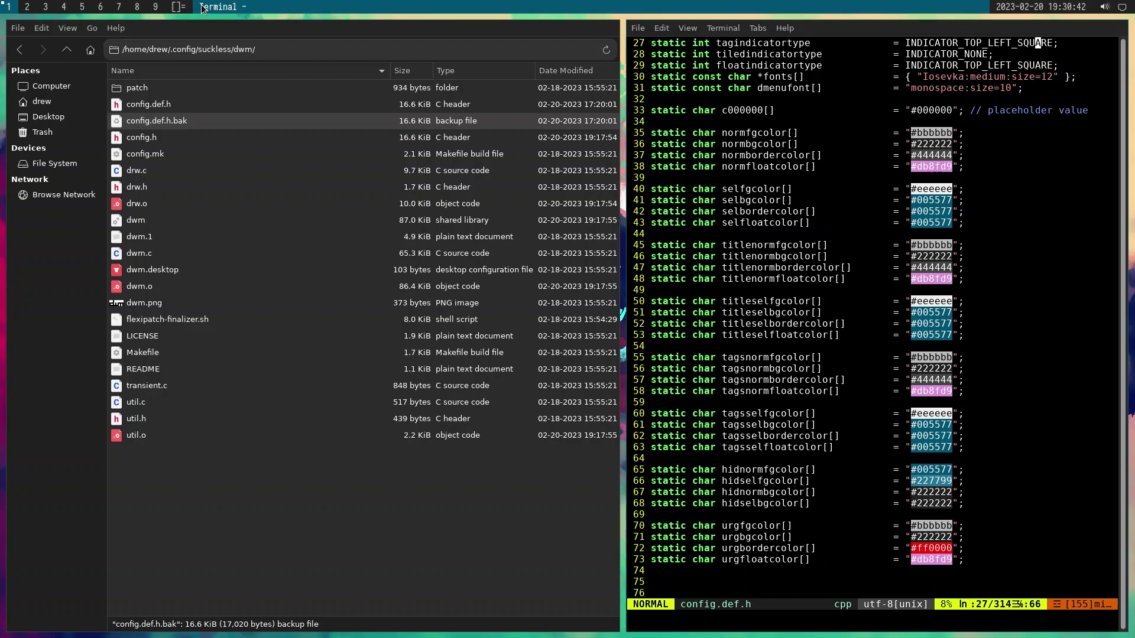
key(super+8)
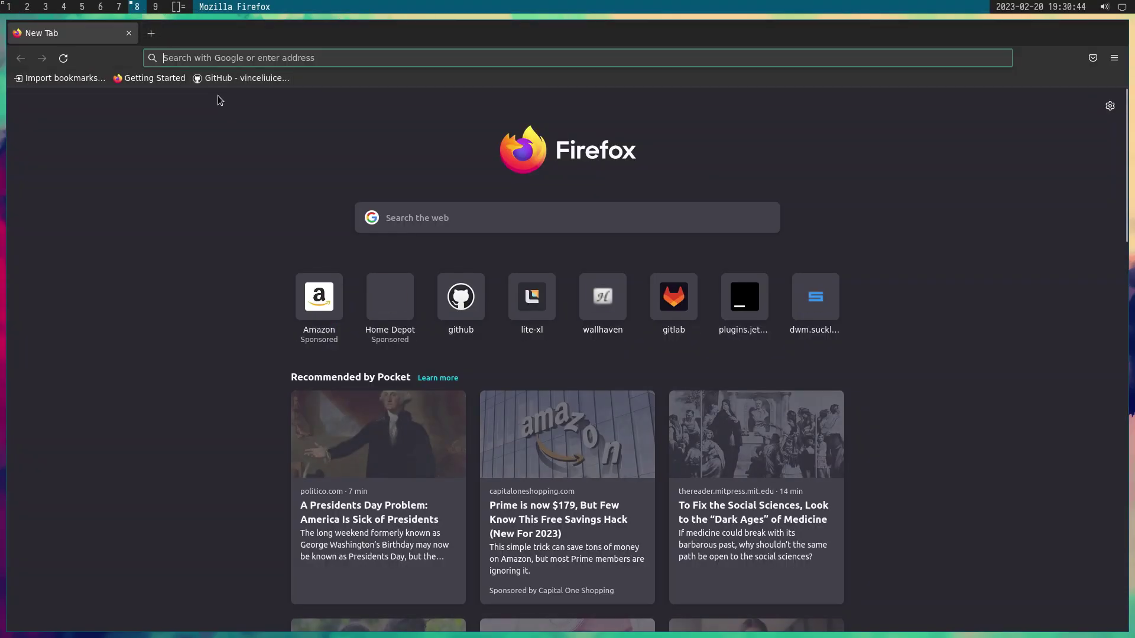
click(265, 57)
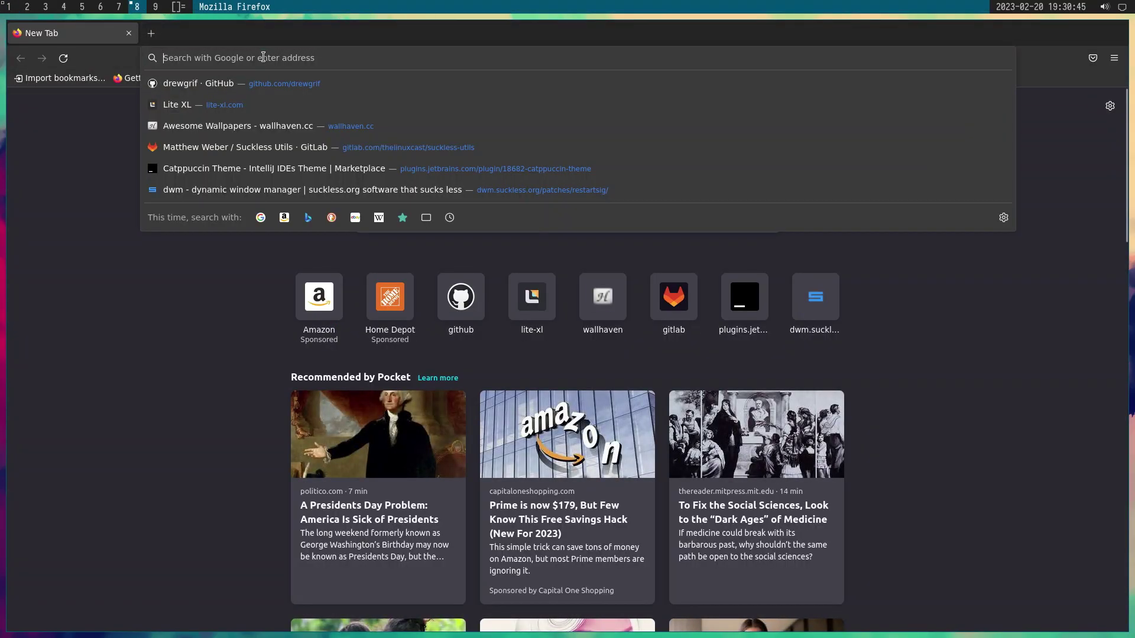
click(274, 87)
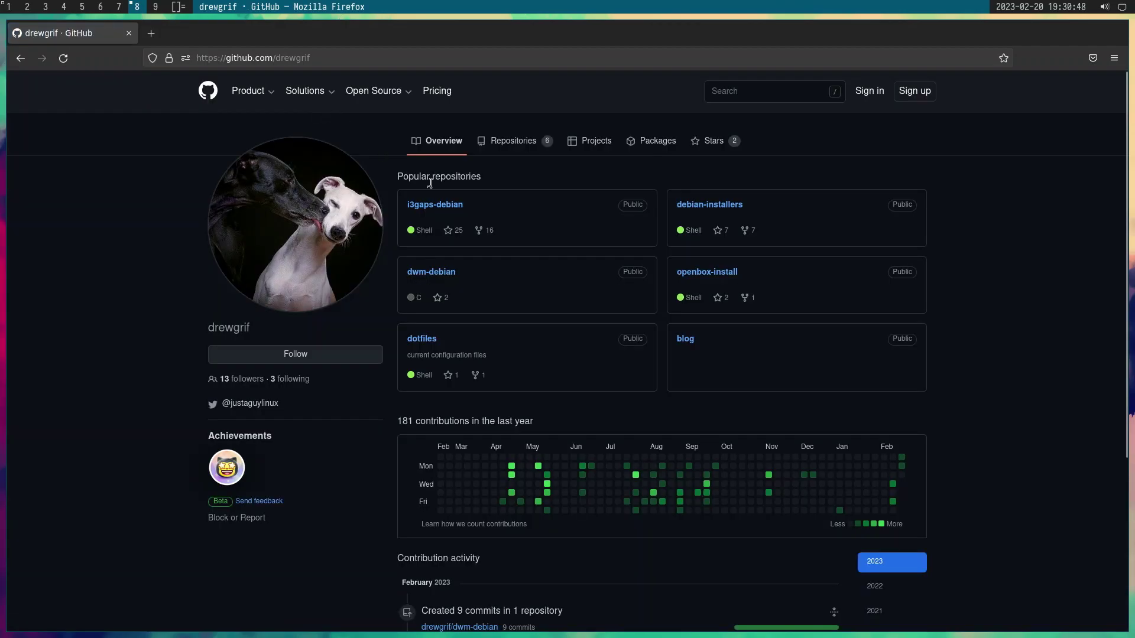
click(451, 264)
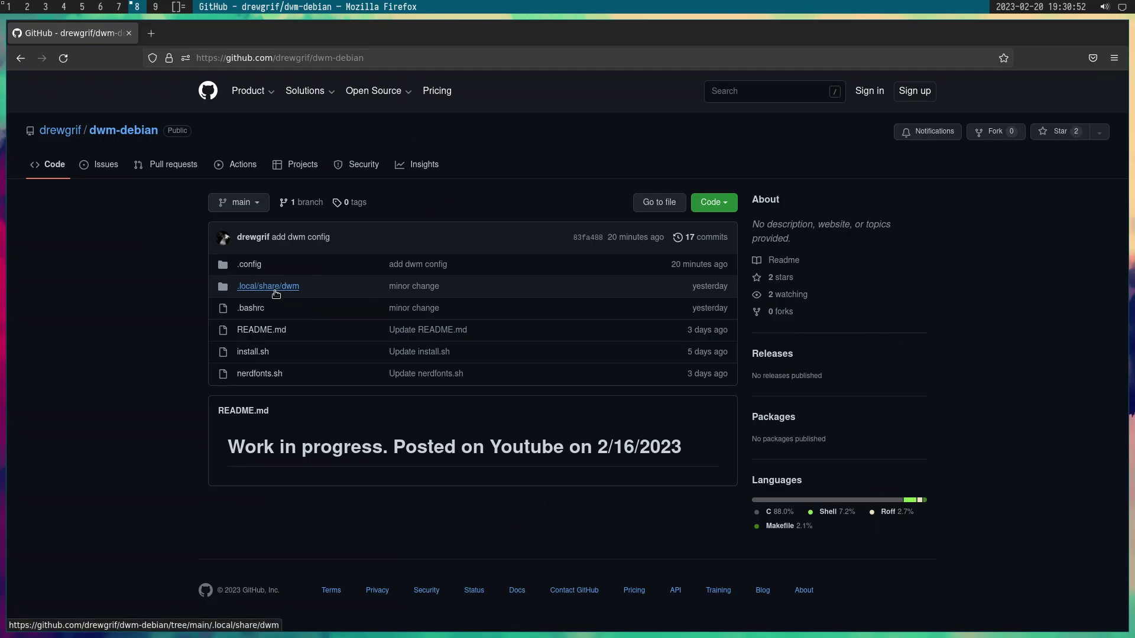
click(257, 266)
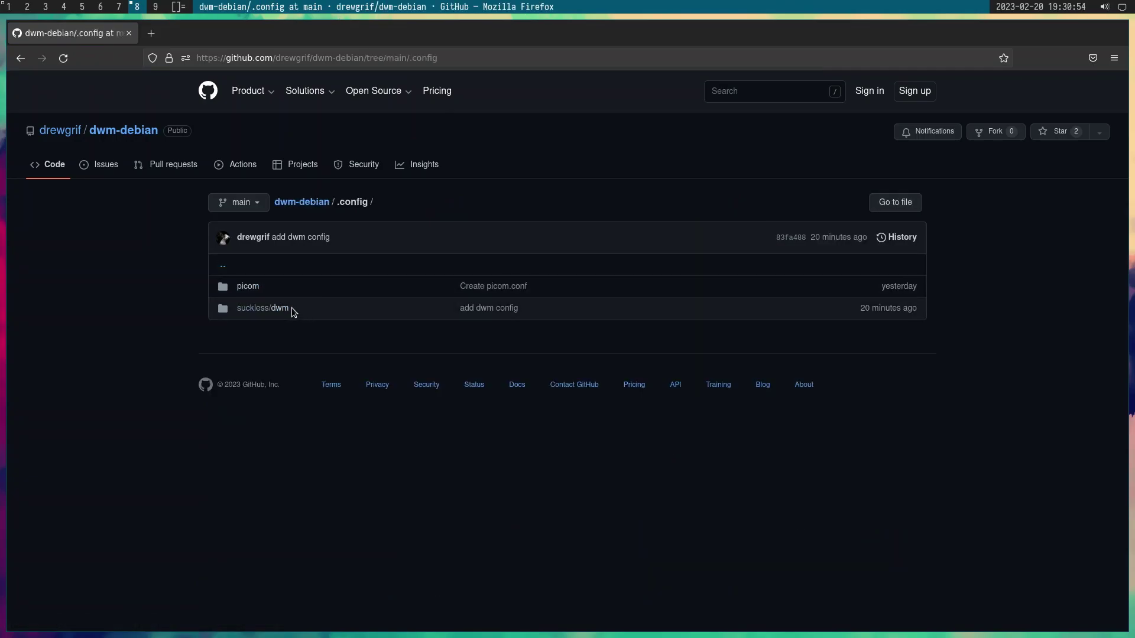
click(276, 308)
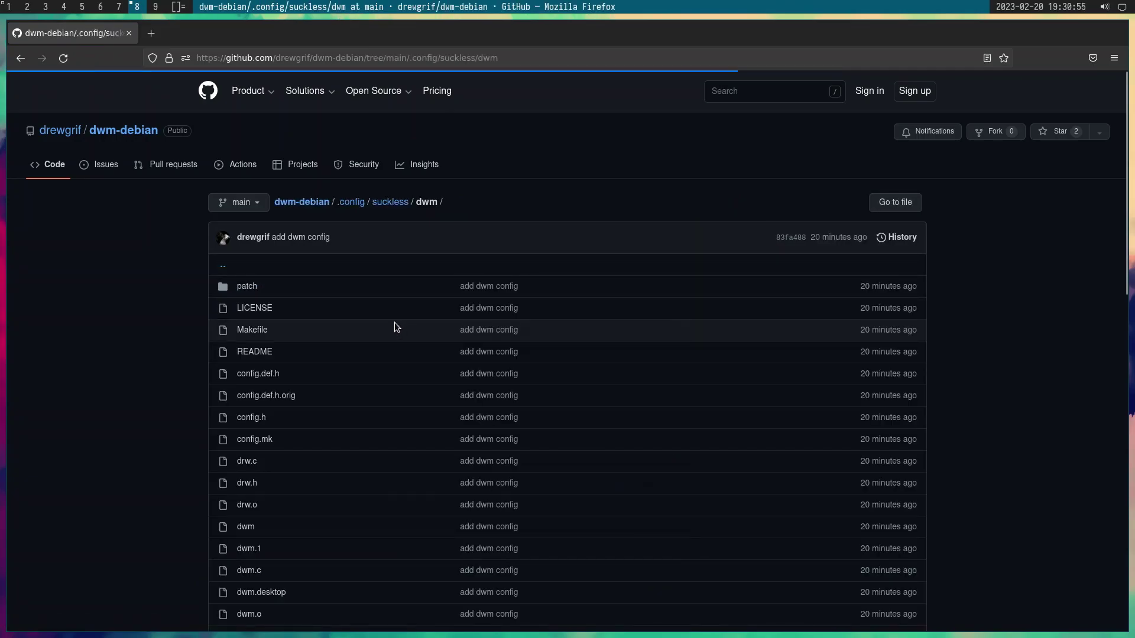
click(265, 376)
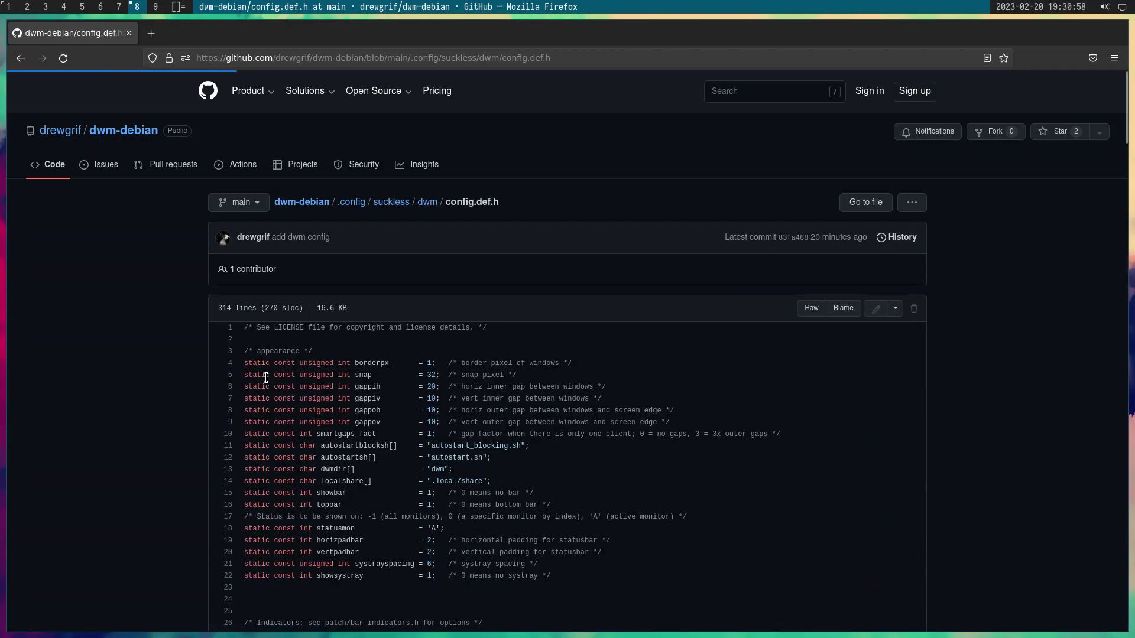
Look through the color values in the repository's config.def.h and open the raw version of the file
scroll(363, 371, down, 10)
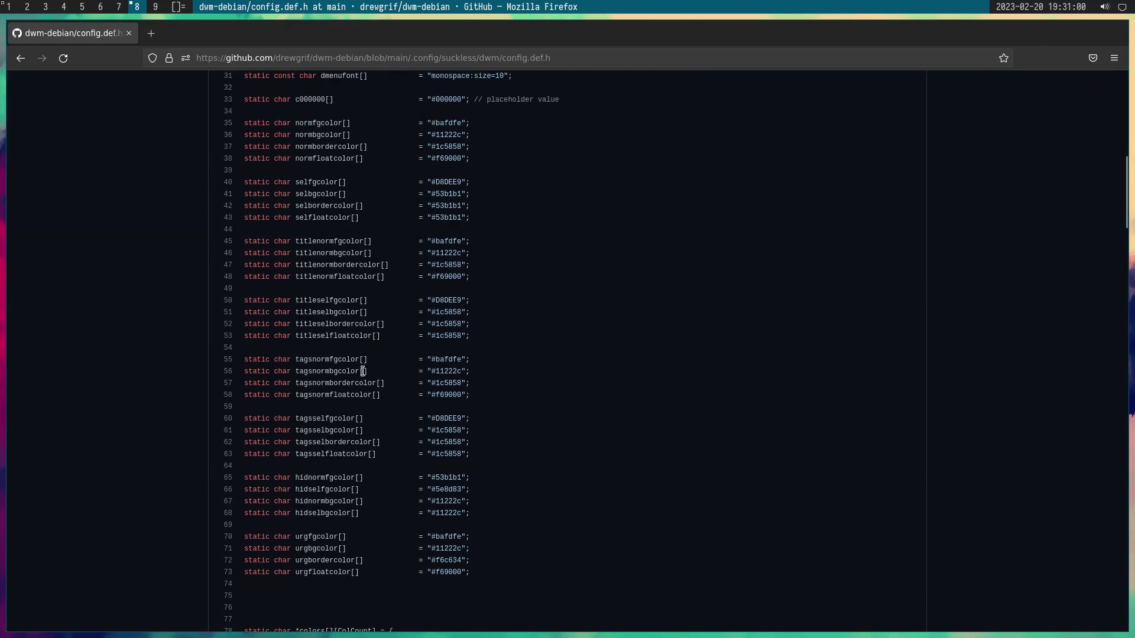
scroll(363, 371, up, 5)
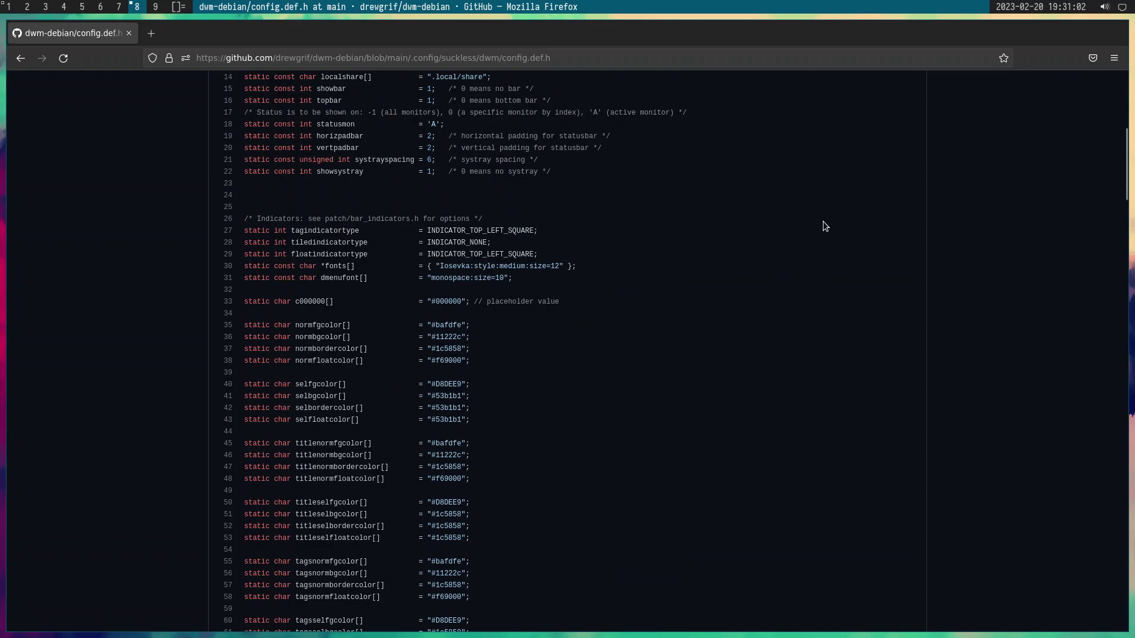
scroll(845, 219, up, 10)
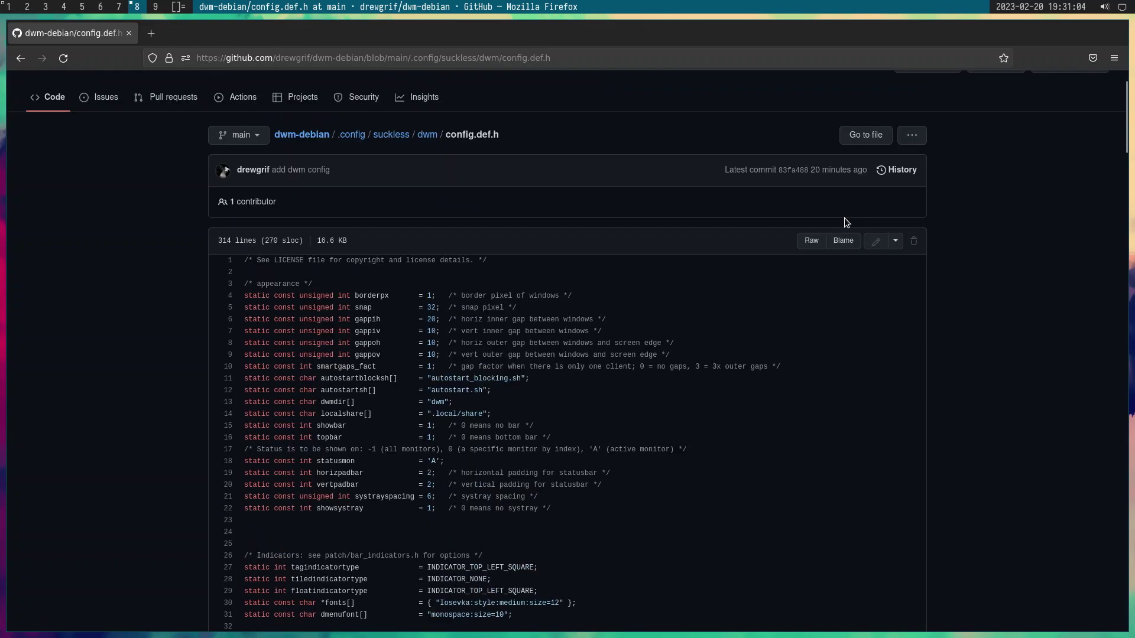
key(F5)
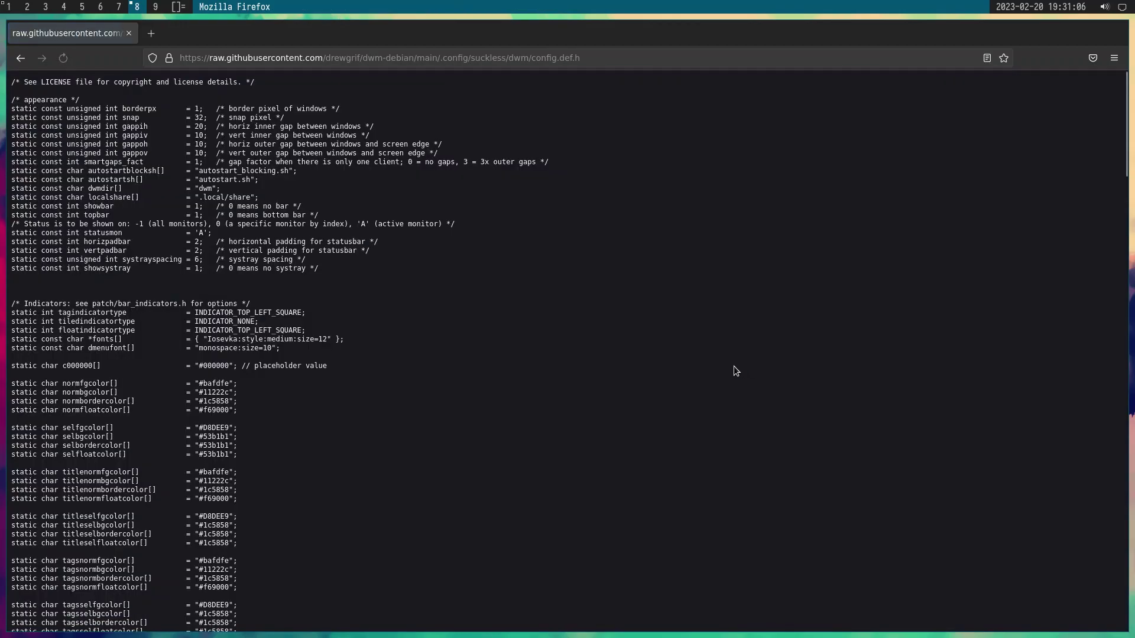
Save the raw page as config.def.h in .config/suckless/dwm, replacing the existing file
right_click(758, 252)
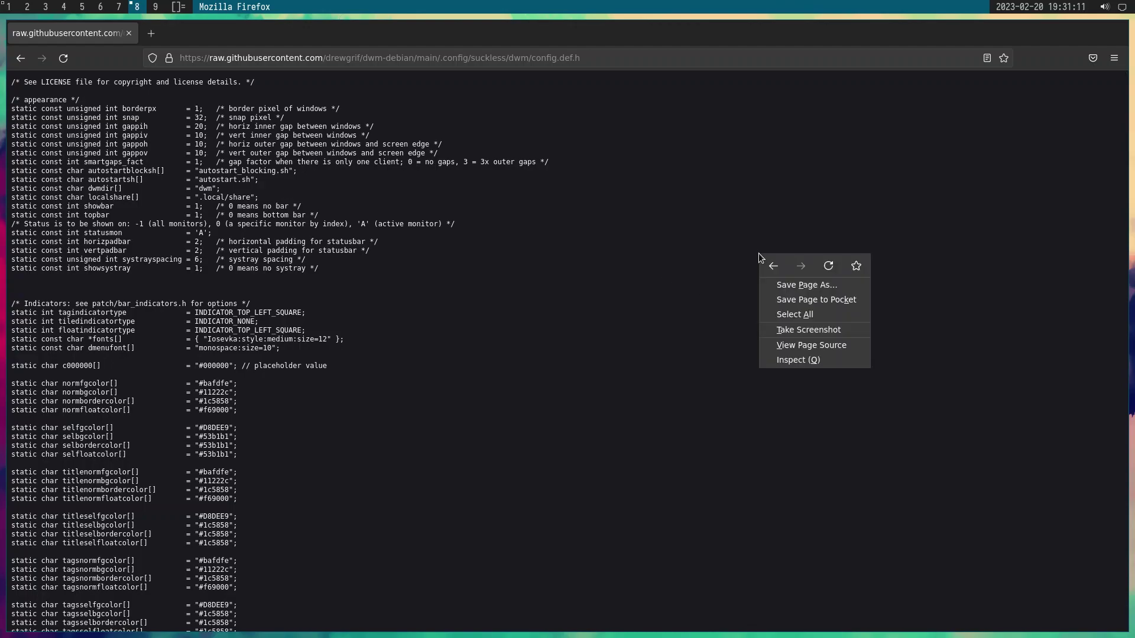
click(793, 283)
click(855, 528)
click(846, 545)
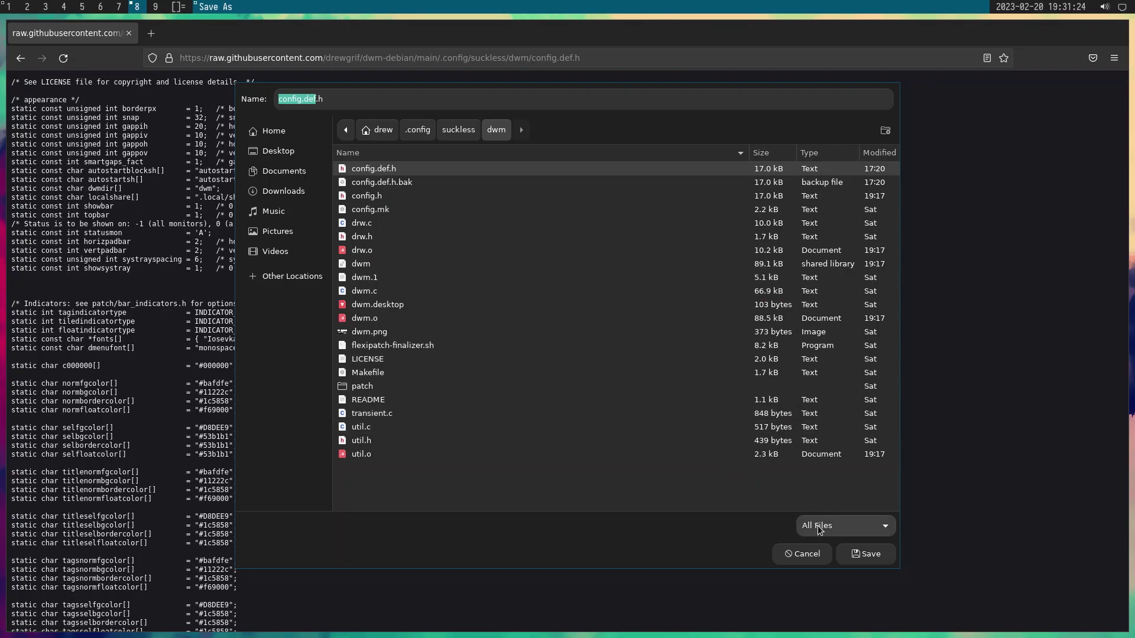
click(874, 557)
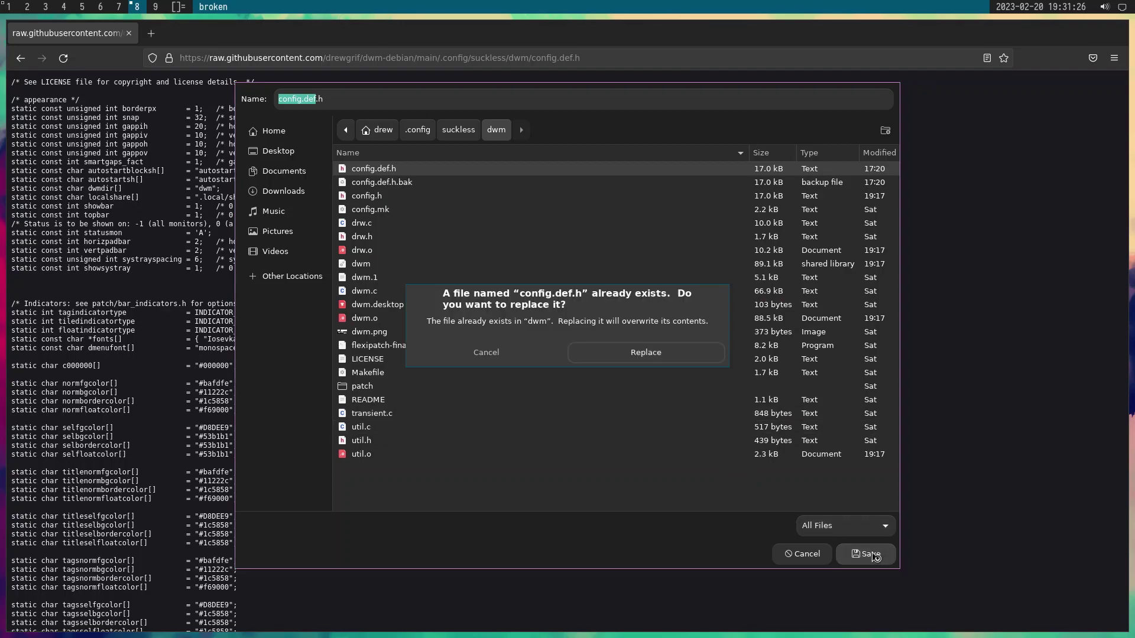
click(668, 364)
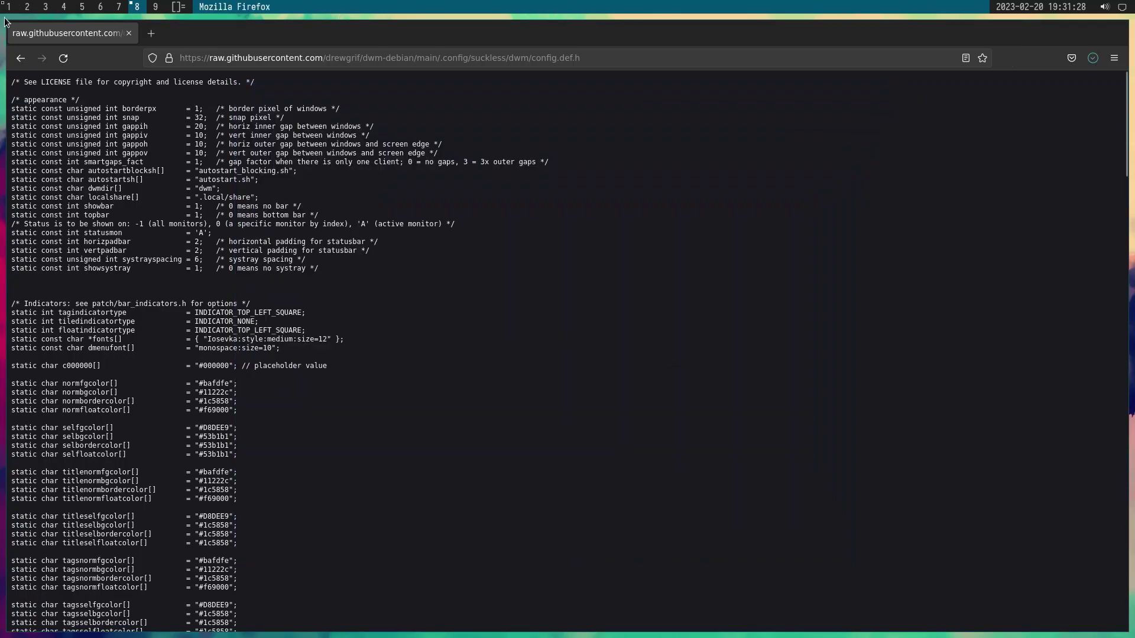
Switch to workspace 1 and try to open the downloaded config.def.h in Neovim from the file manager
click(9, 6)
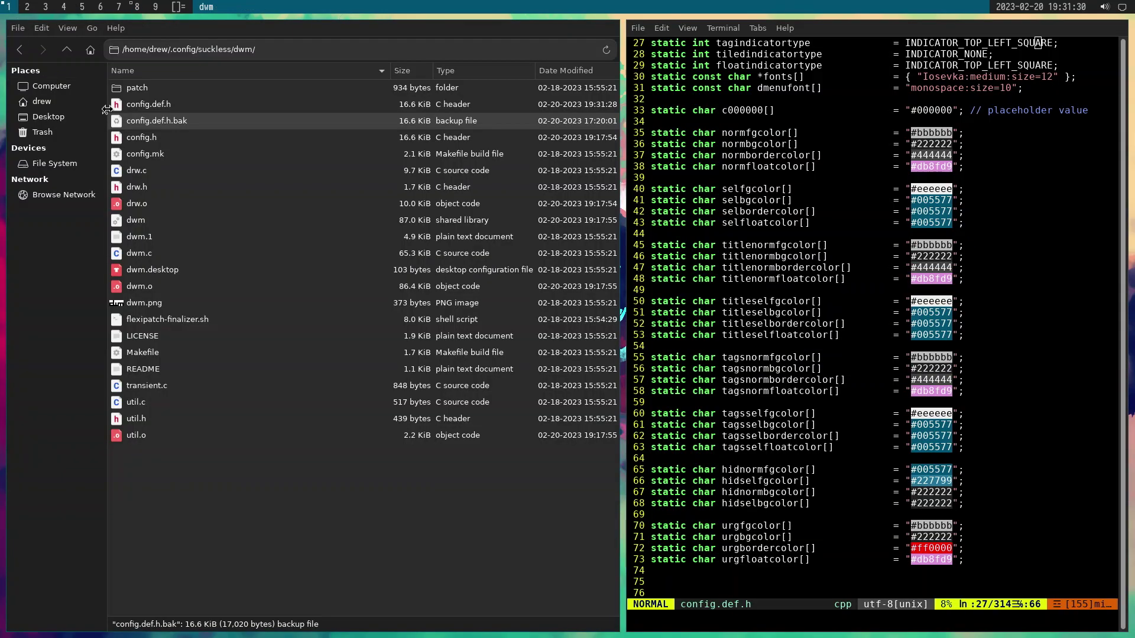
right_click(157, 105)
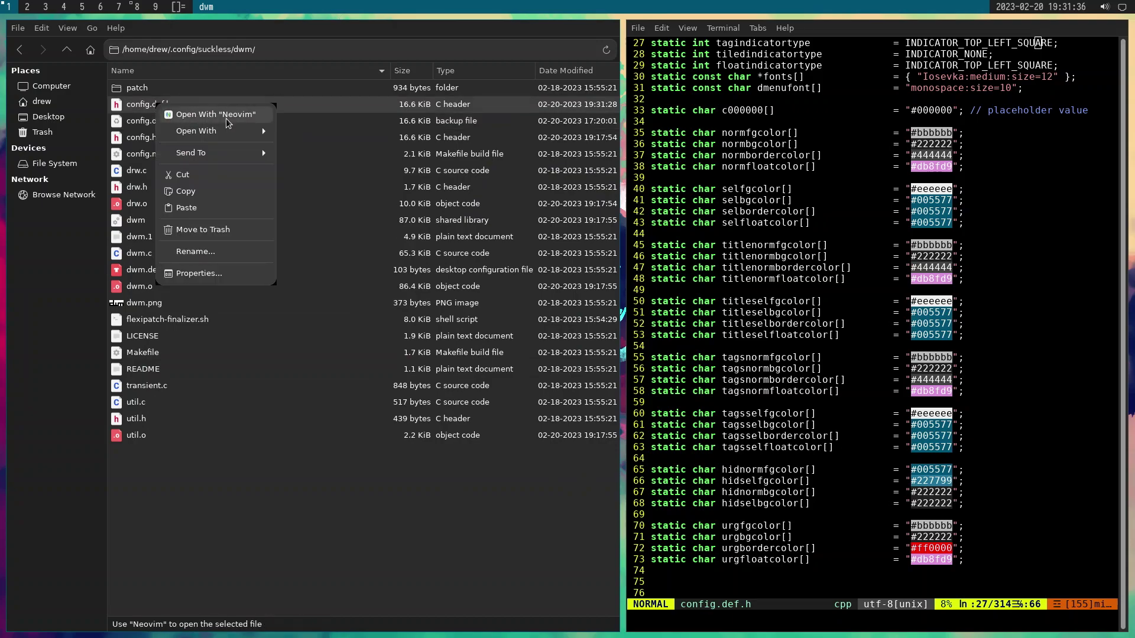
click(227, 119)
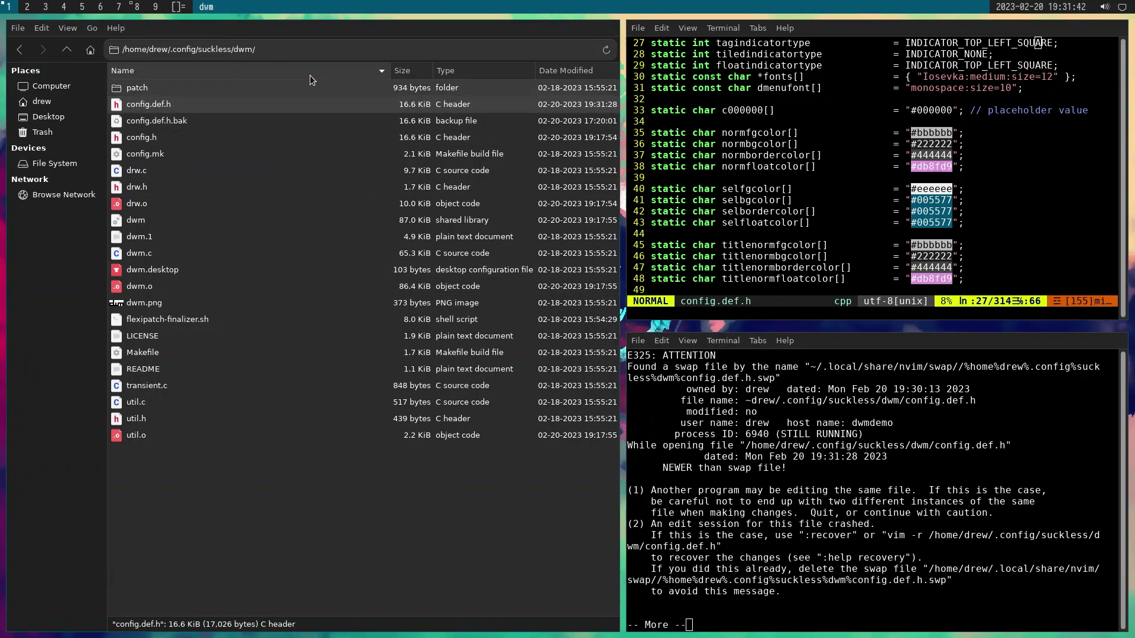
Send the file manager to workspace 2 and close the terminal window showing the swap file warning
key(super+shift+2)
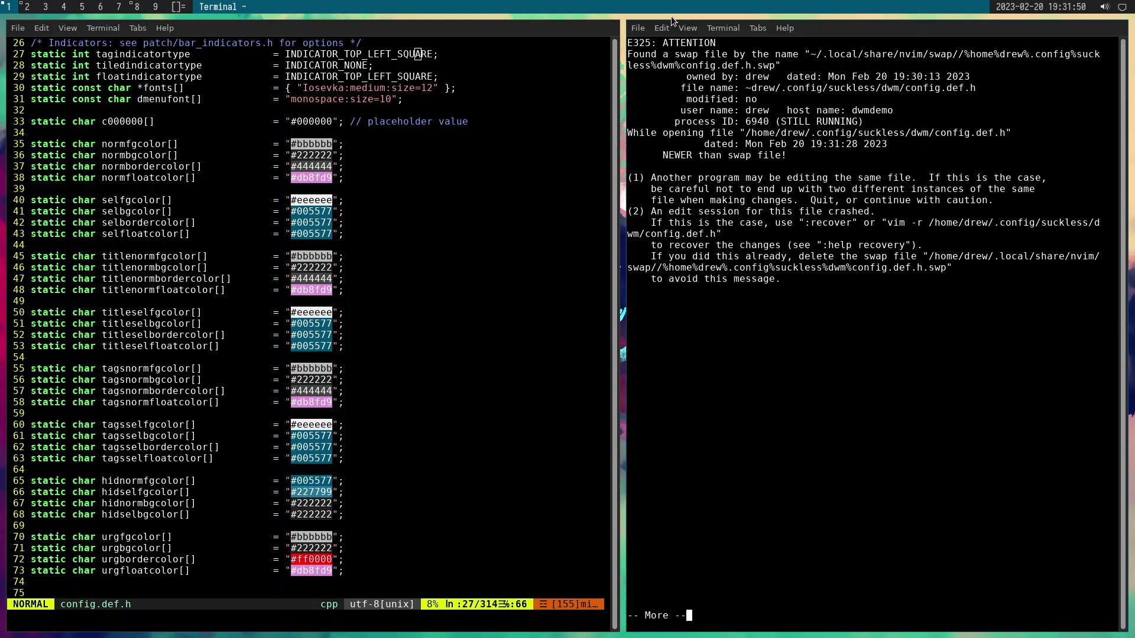
click(644, 29)
click(663, 124)
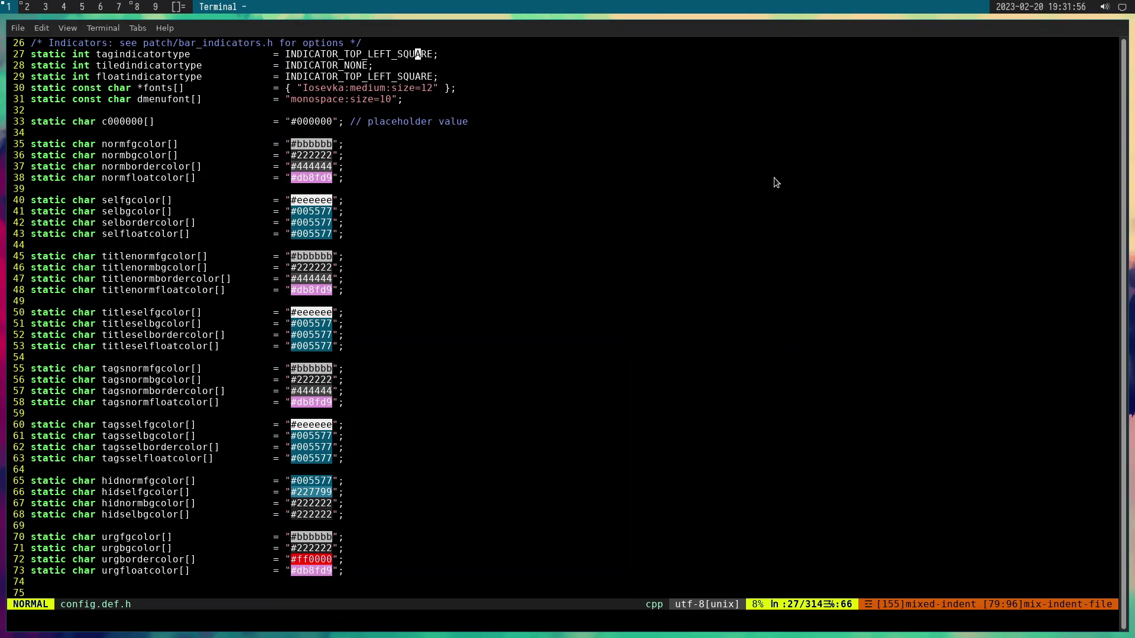
key(Return)
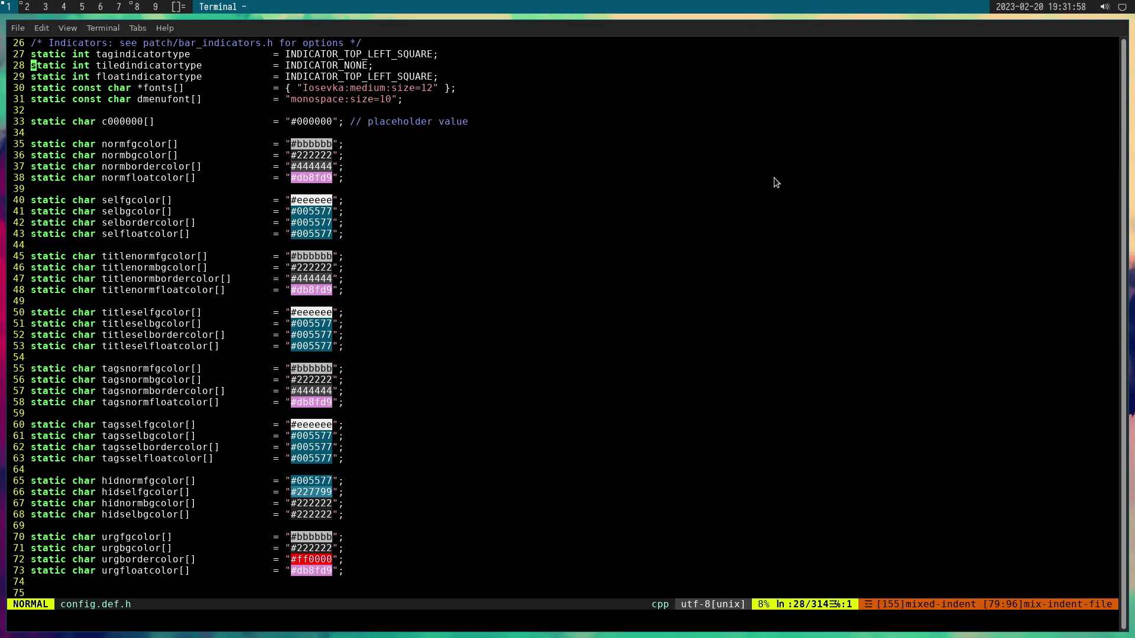
Launch a new st terminal beside the open config.def.h and enlarge its text
key(alt+shift+Return)
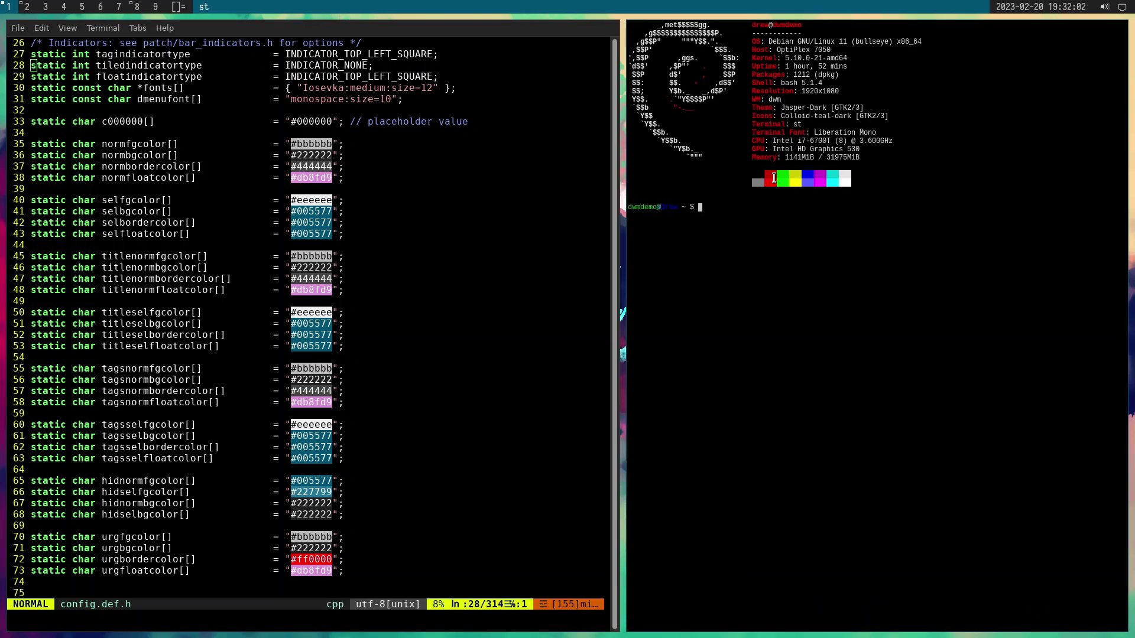
key(ctrl+shift+Page_Up)
key(ctrl+shift+Page_Up)
key(ctrl+shift+Page_Up)
key(ctrl+shift+Page_Up)
key(ctrl+shift+Page_Up)
key(ctrl+shift+Page_Up)
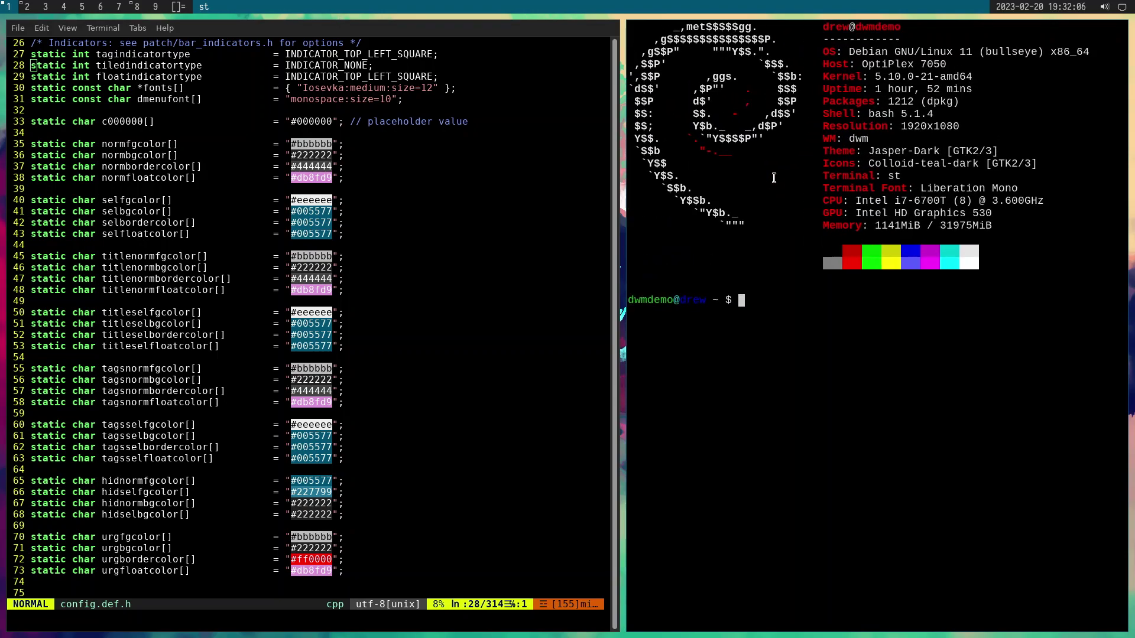
Change the st terminal's directory to .config/suckless/dwm
text(cd .co)
key(Tab)
text(suc)
key(Tab)
text(dwm)
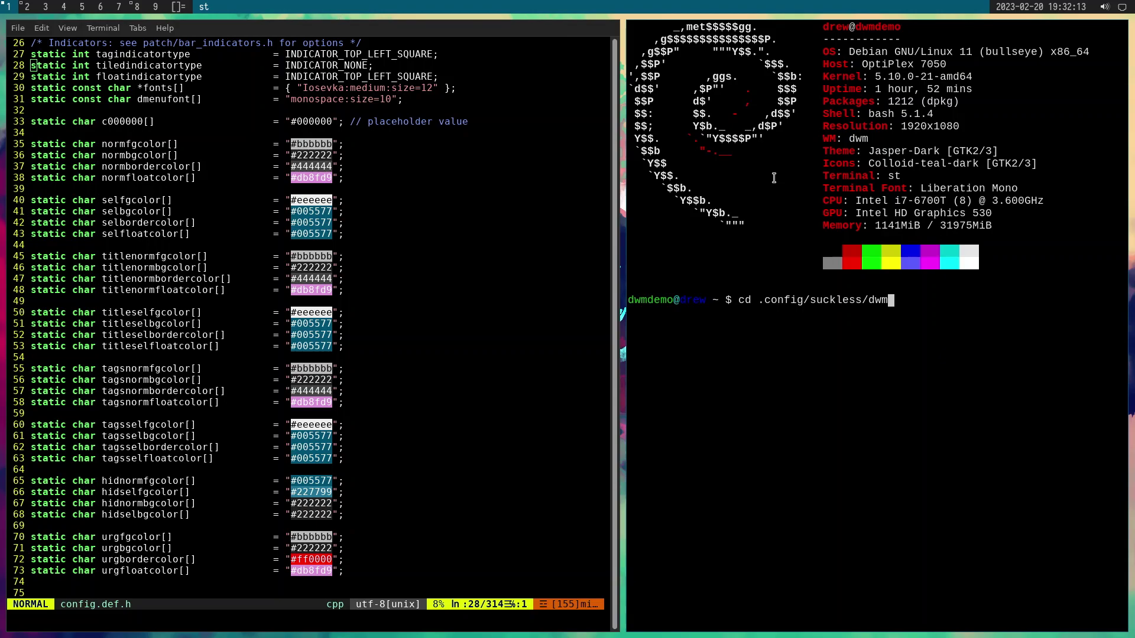
key(Return)
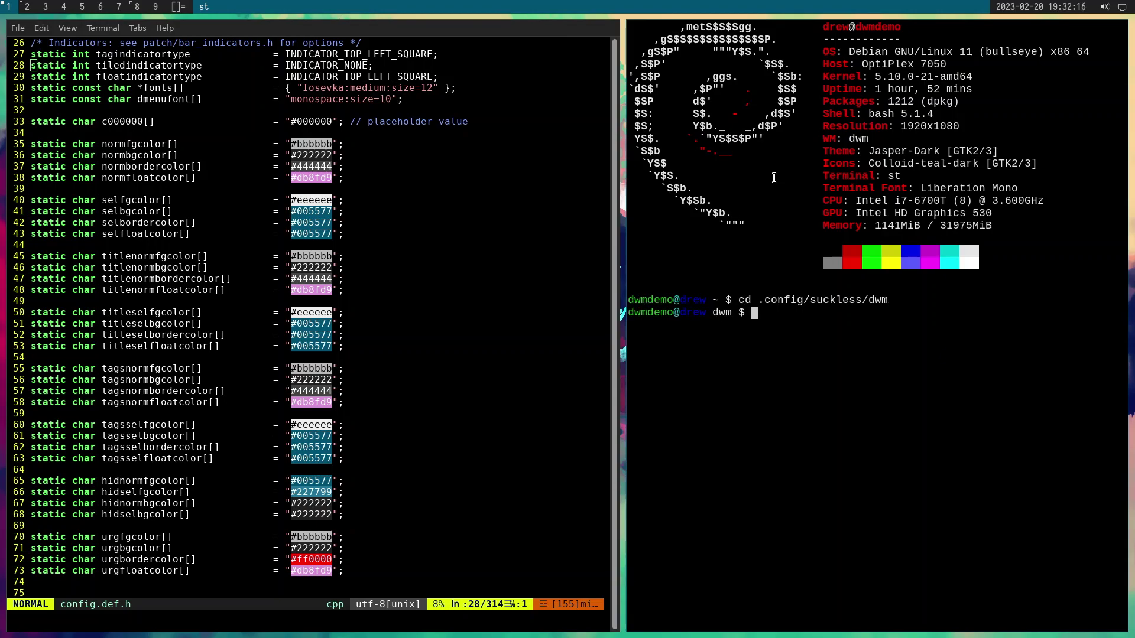
Open the new config.def.h read-only in st and compare its color values with the old version in the other terminal
text(v config.def.h)
key(Return)
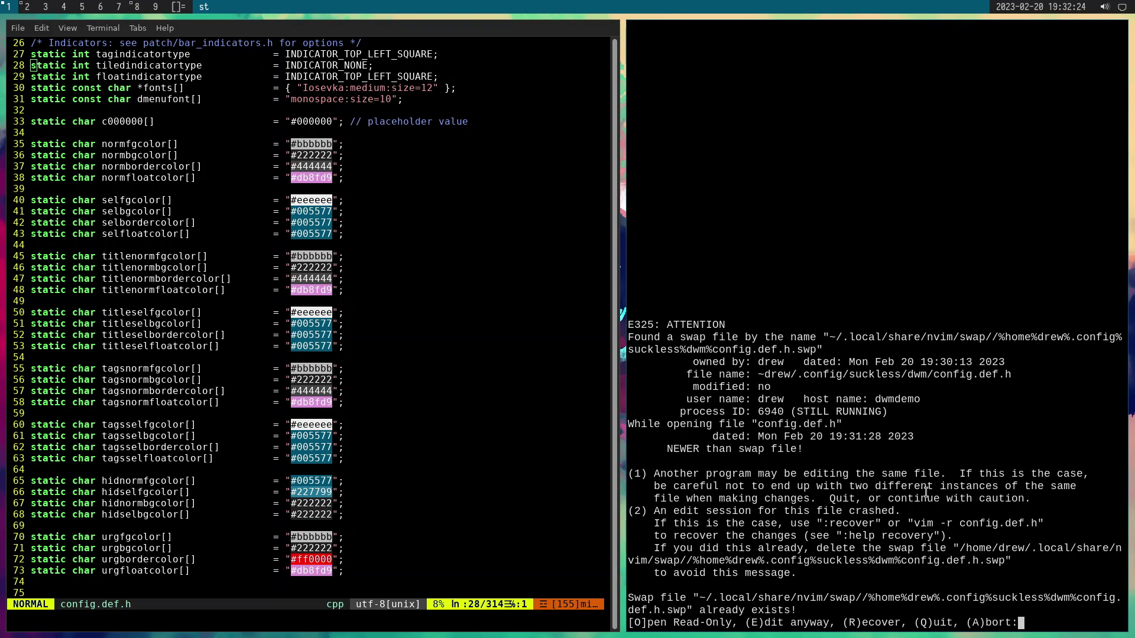
key(o)
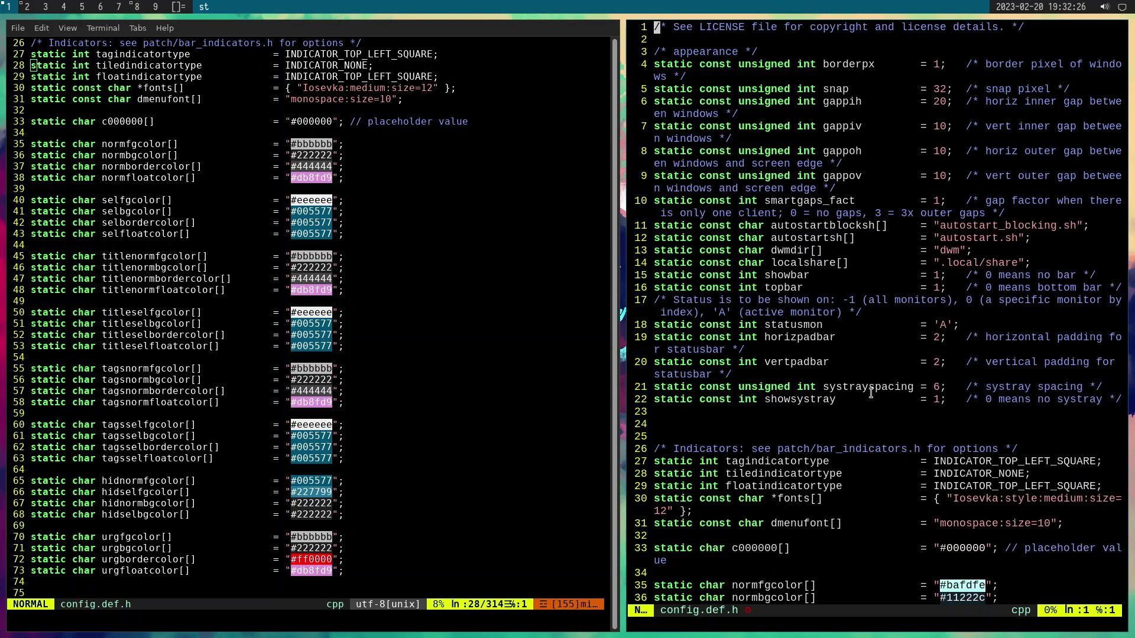
scroll(871, 394, down, 10)
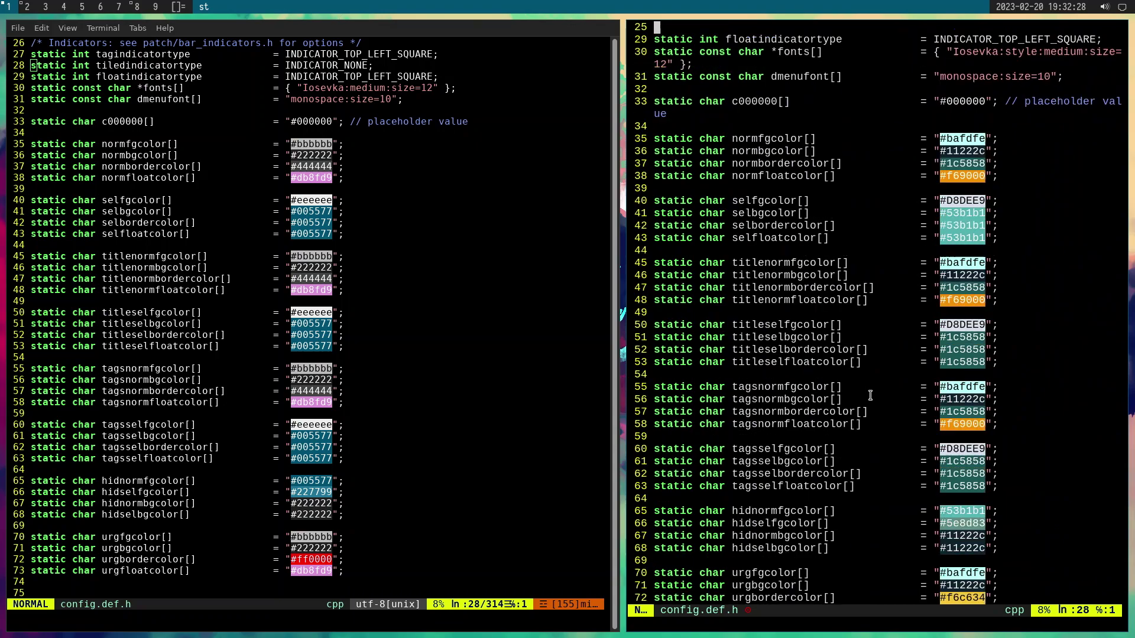
scroll(871, 395, up, 1)
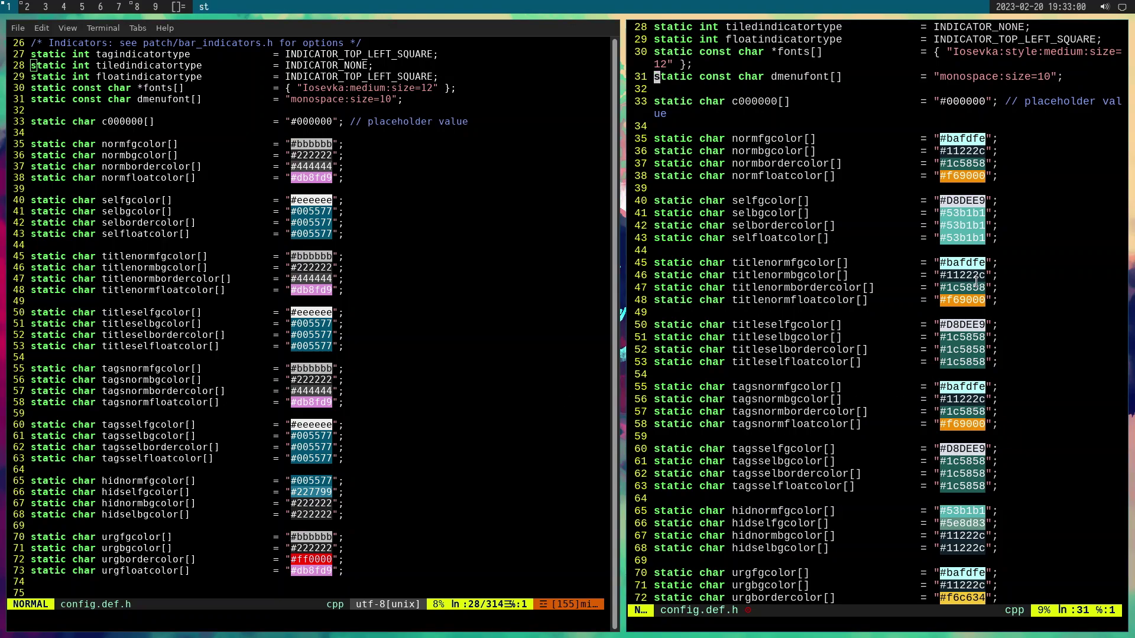
scroll(964, 322, down, 3)
scroll(964, 322, up, 3)
scroll(958, 301, down, 1)
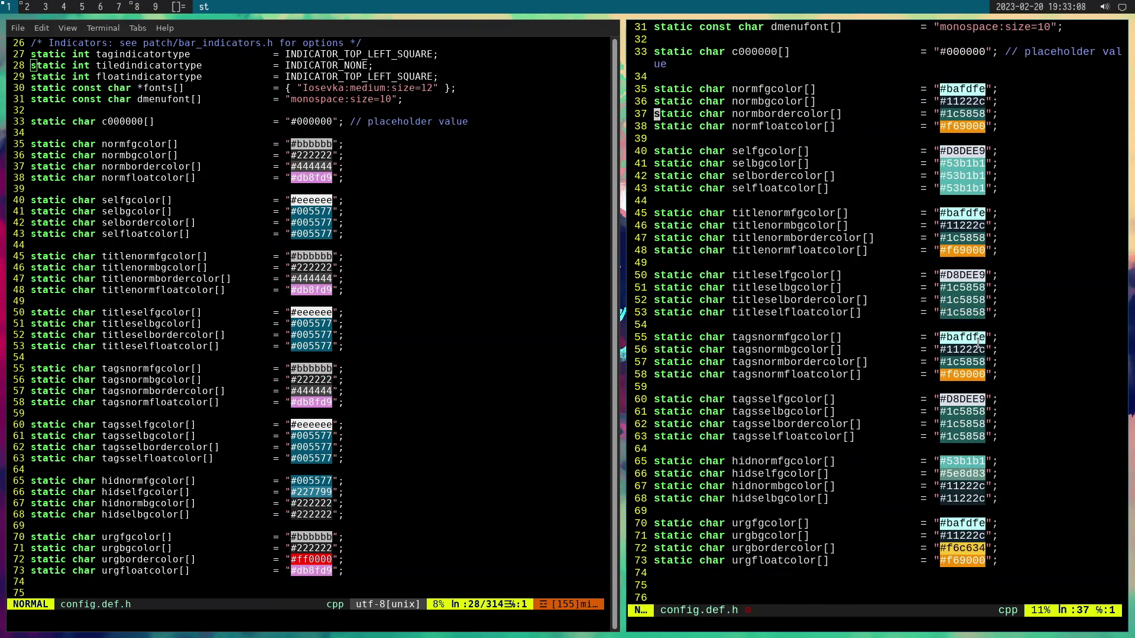
scroll(972, 342, up, 1)
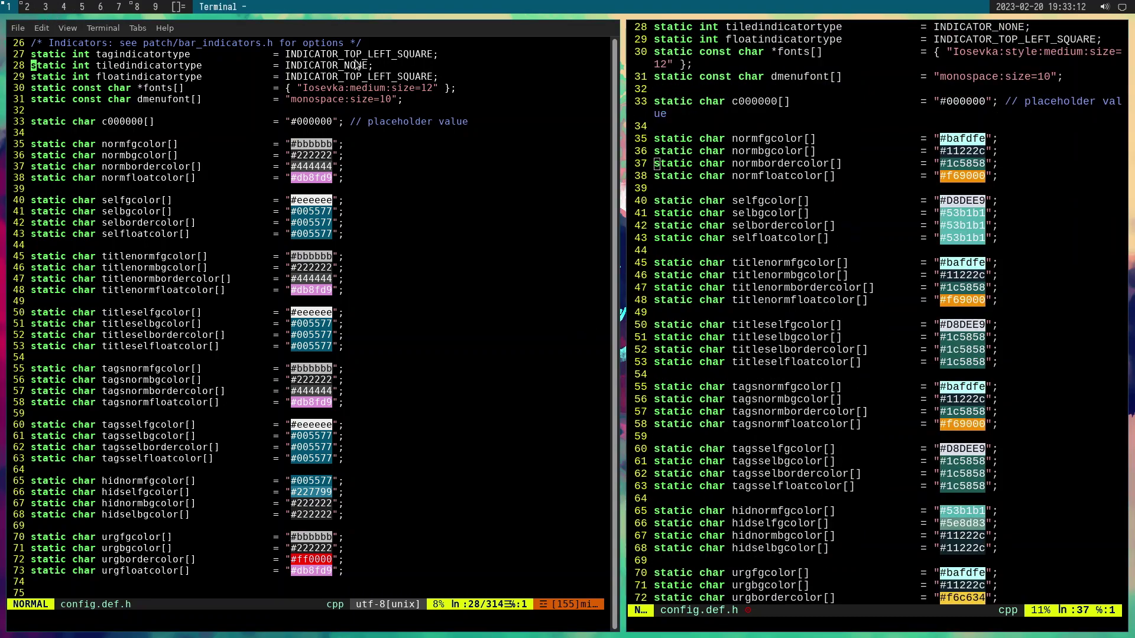
click(515, 252)
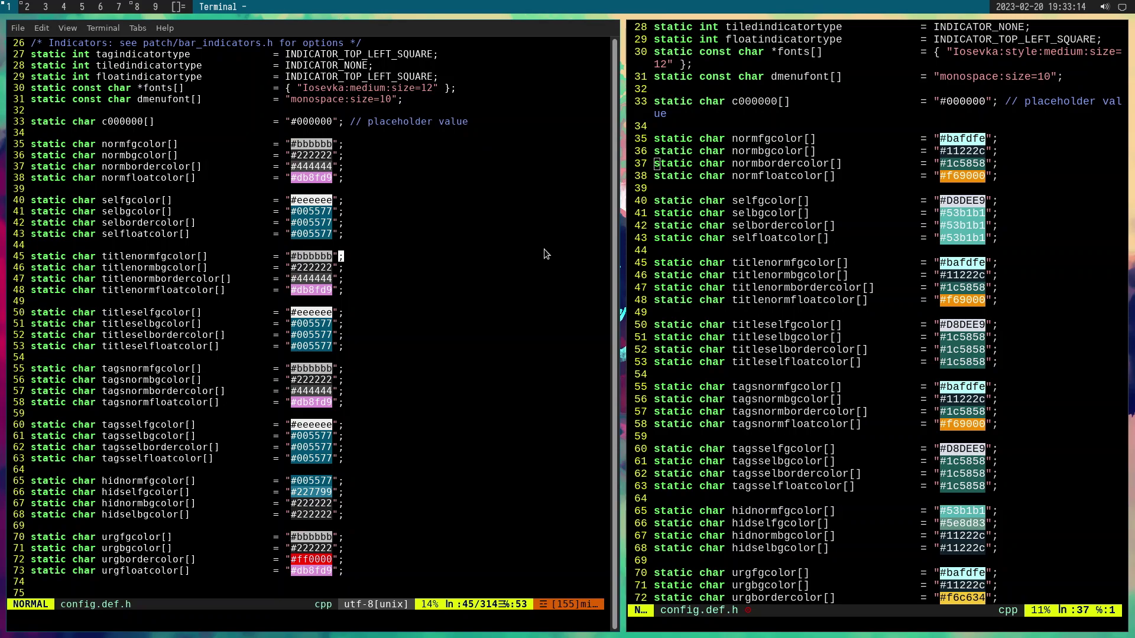
Quit the read-only config.def.h and close the other terminal window holding the old version
click(834, 187)
text(:q)
key(Return)
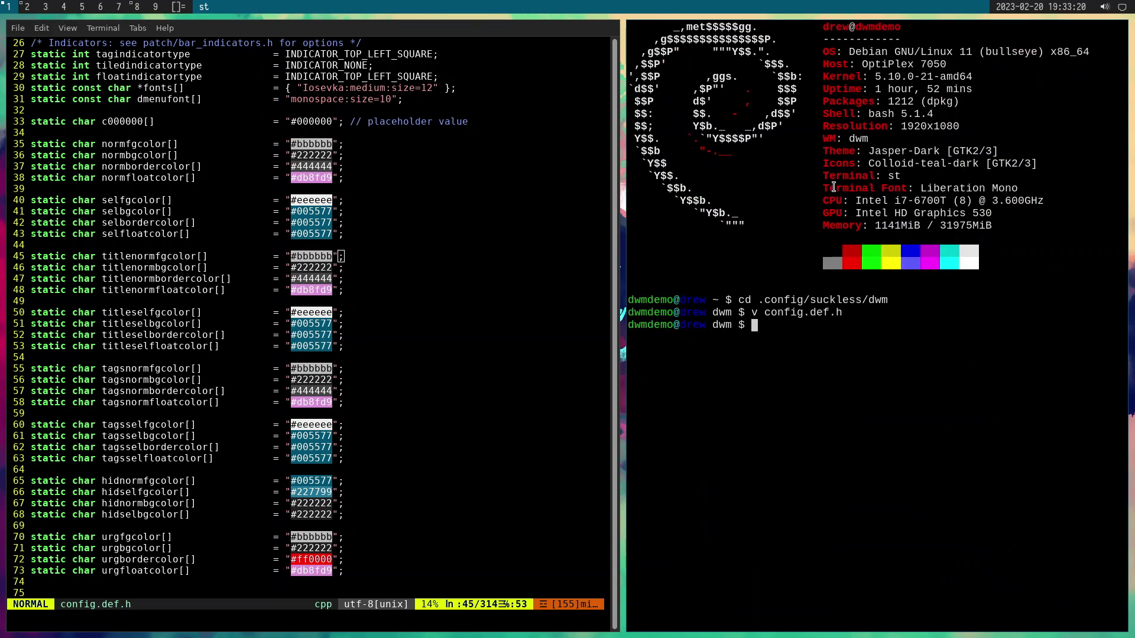
click(601, 233)
click(24, 28)
click(47, 158)
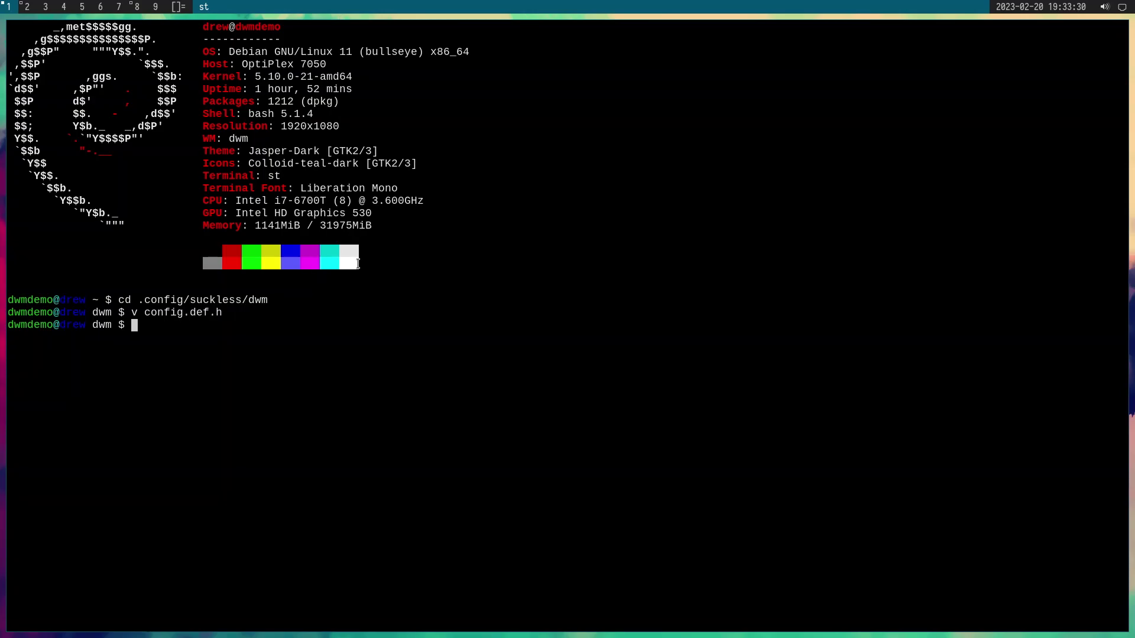
List the dwm folder's files and remove the write-protected config.h
text(ls)
key(Return)
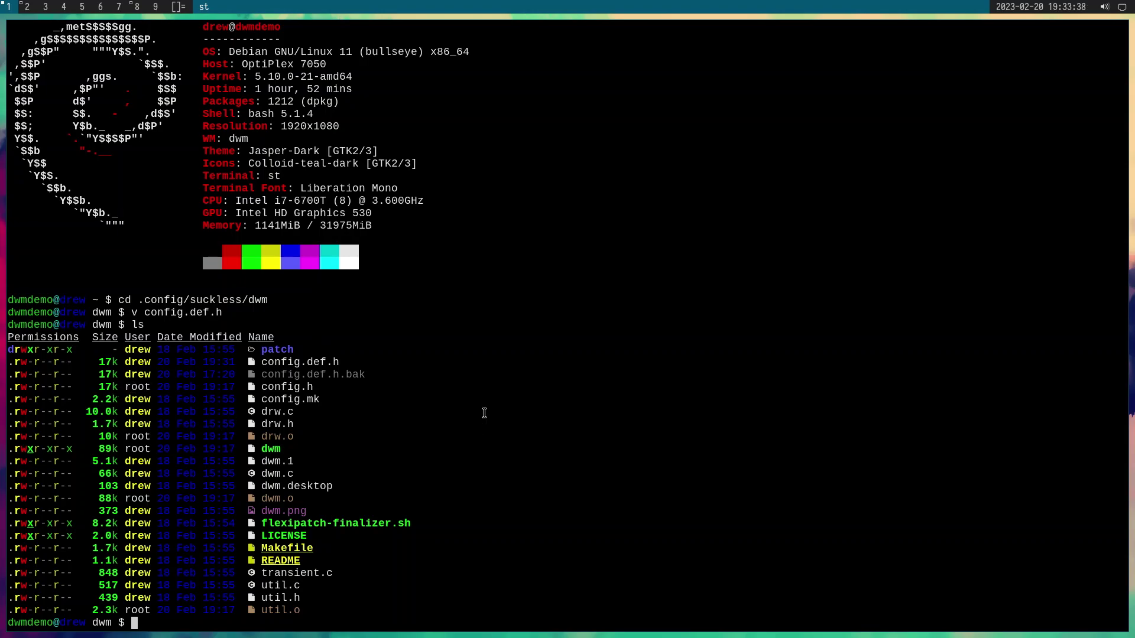
text(rm config.h)
key(Return)
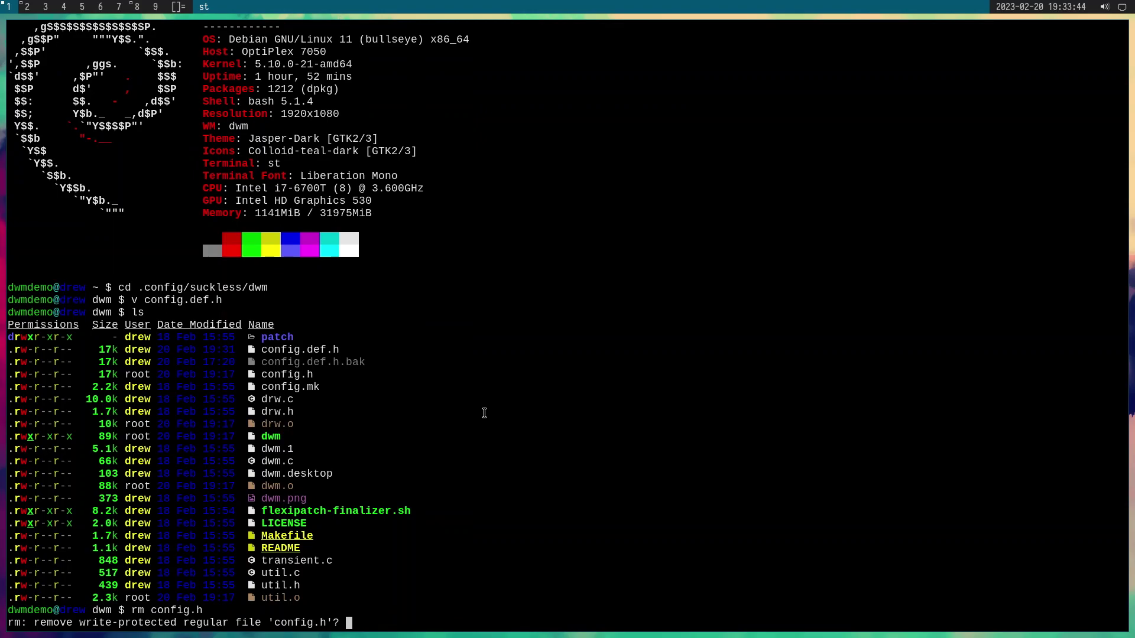
text(y)
key(Return)
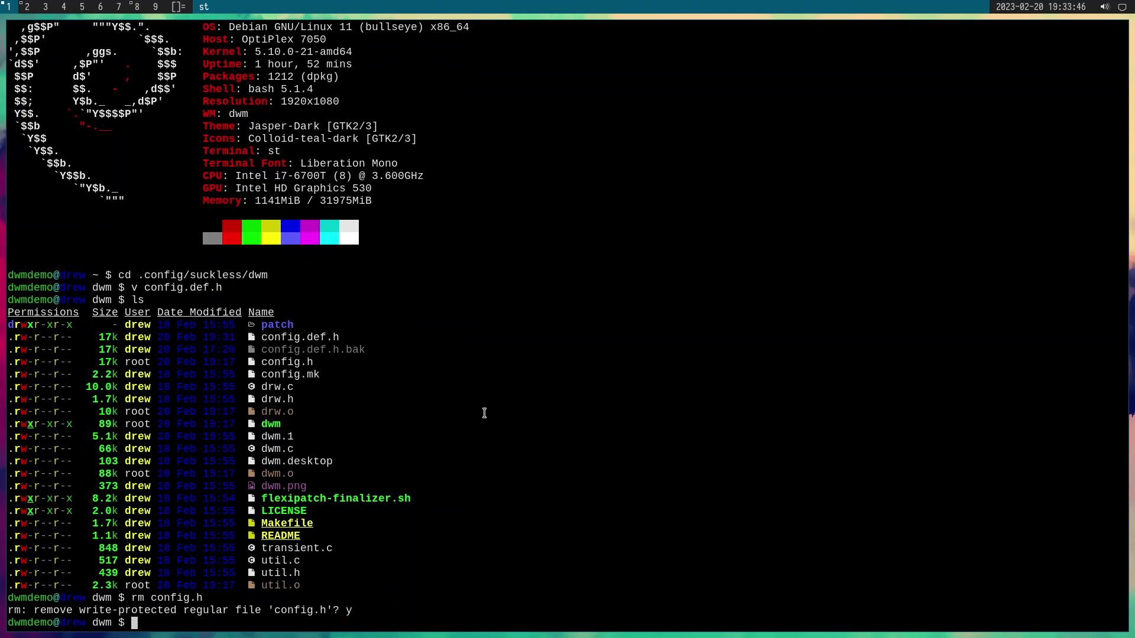
Rebuild and install dwm with sudo make clean install, entering the sudo password
text(sudo make clean install)
key(Return)
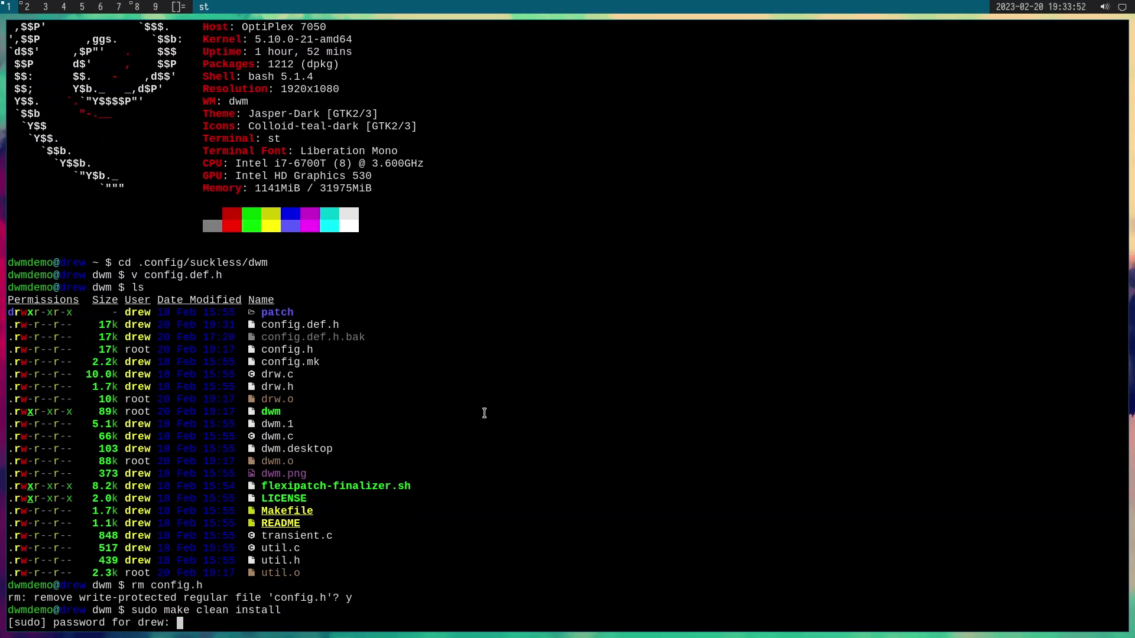
key(Return)
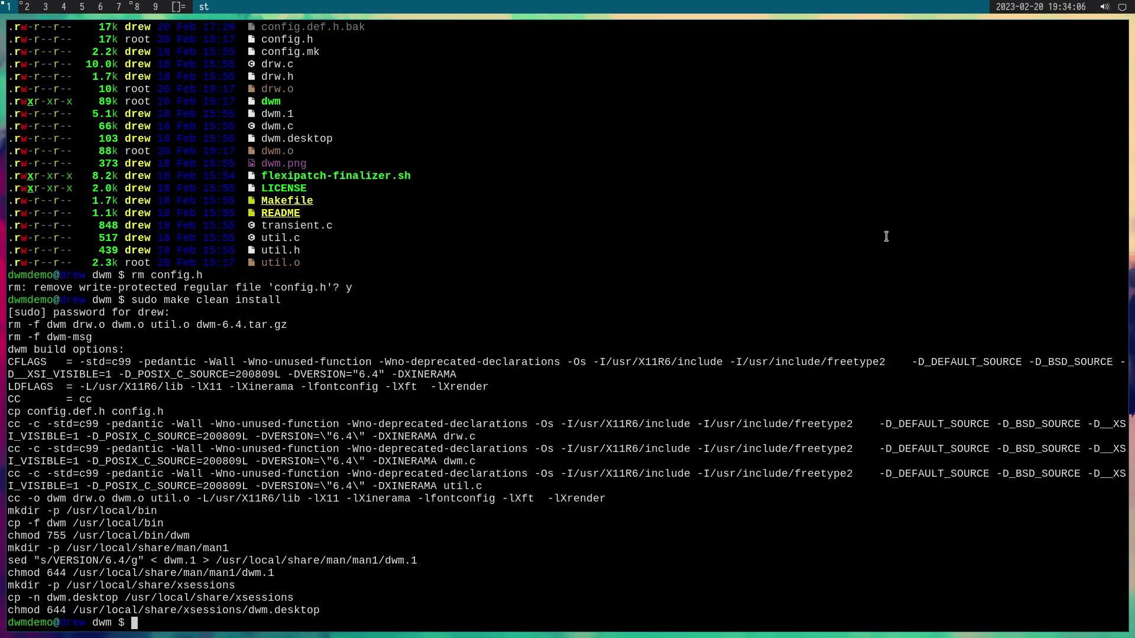
Log out of the dwm session and log back in to dwm with the account password
key(super+e)
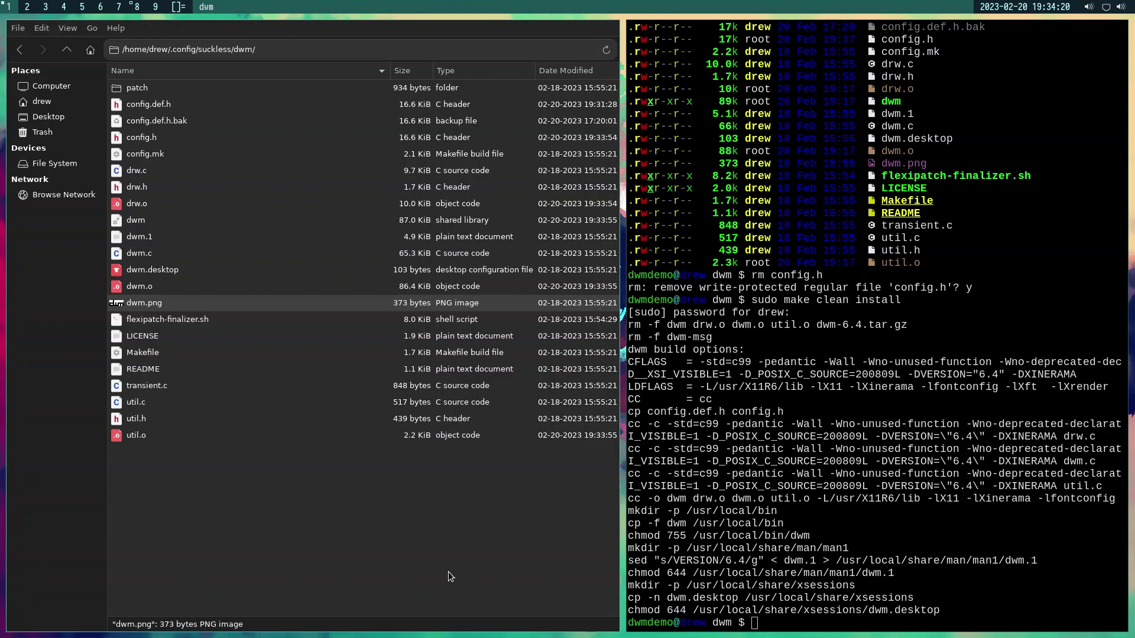
key(alt+shift+q)
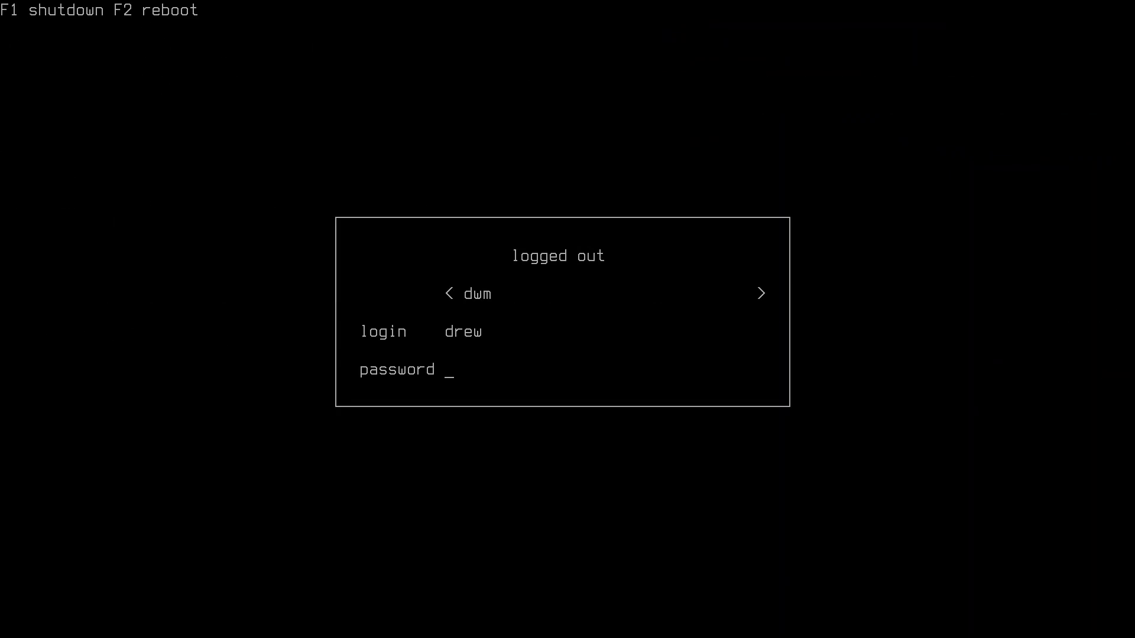
text(**)
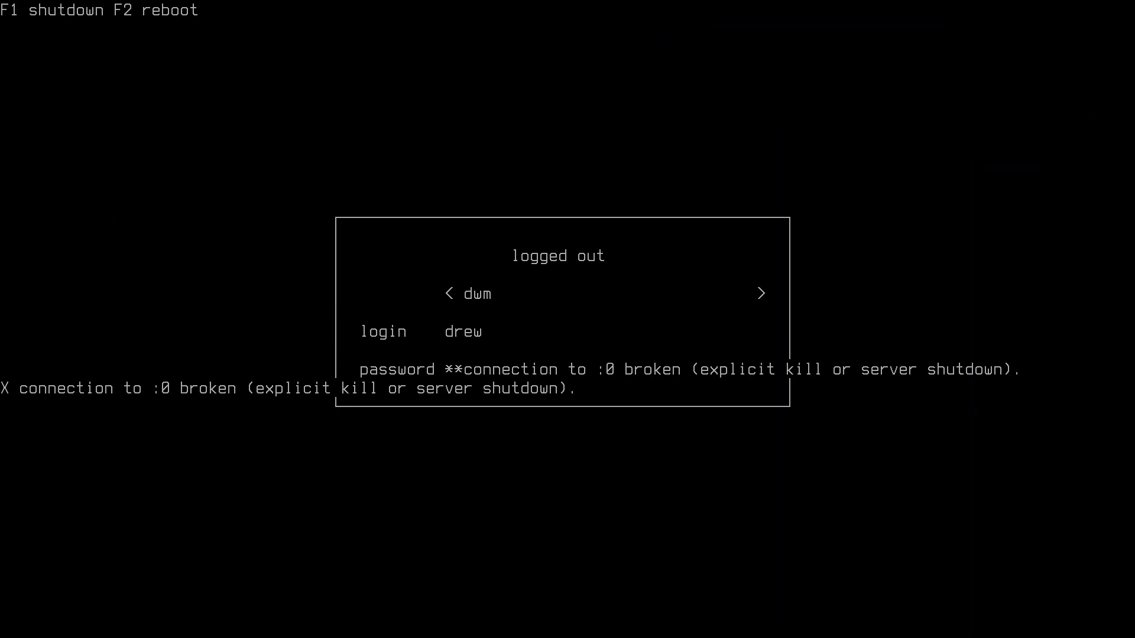
key(Return)
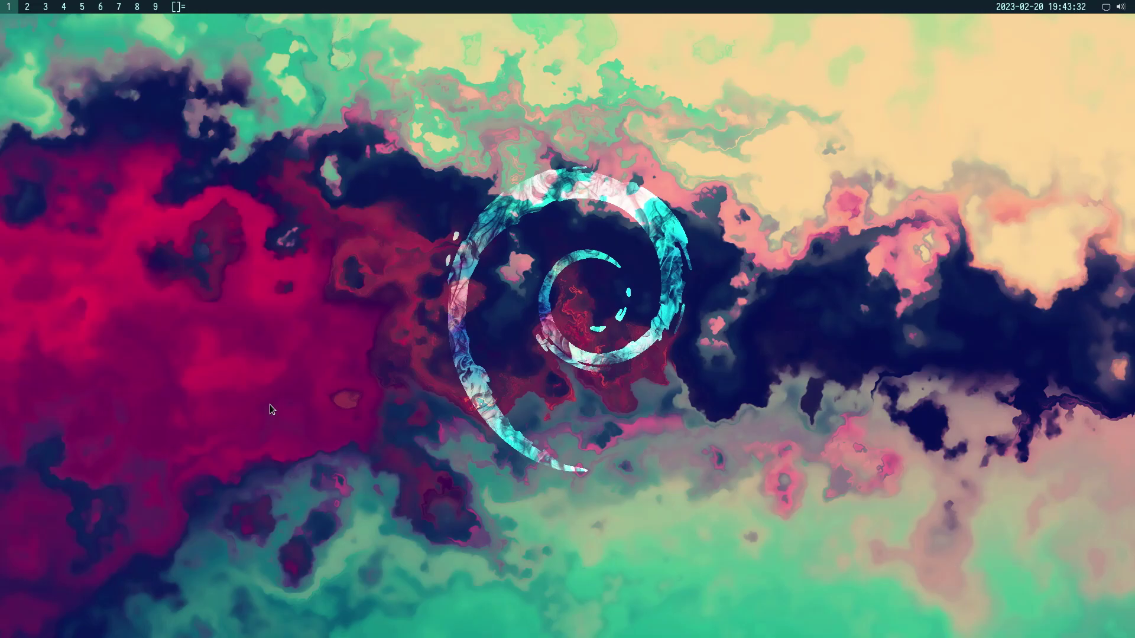
Launch an st terminal in the new dwm session and enlarge its text
key(alt+shift+Return)
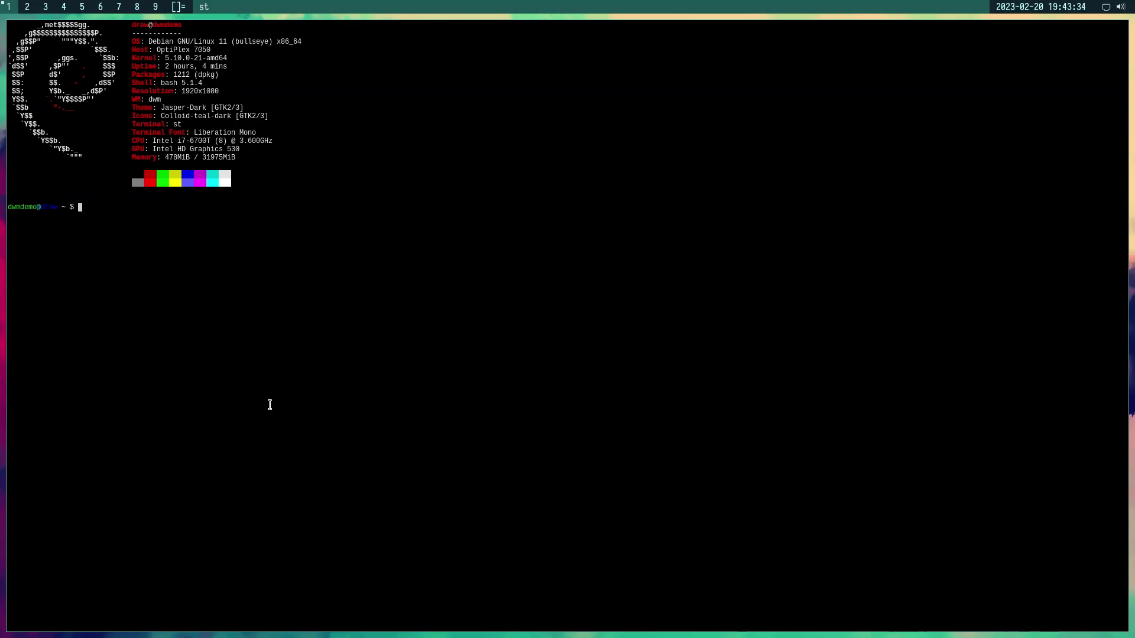
key(ctrl+shift+Page_Up)
key(ctrl+shift+Page_Up)
key(ctrl+shift+Page_Up)
key(ctrl+shift+Page_Up)
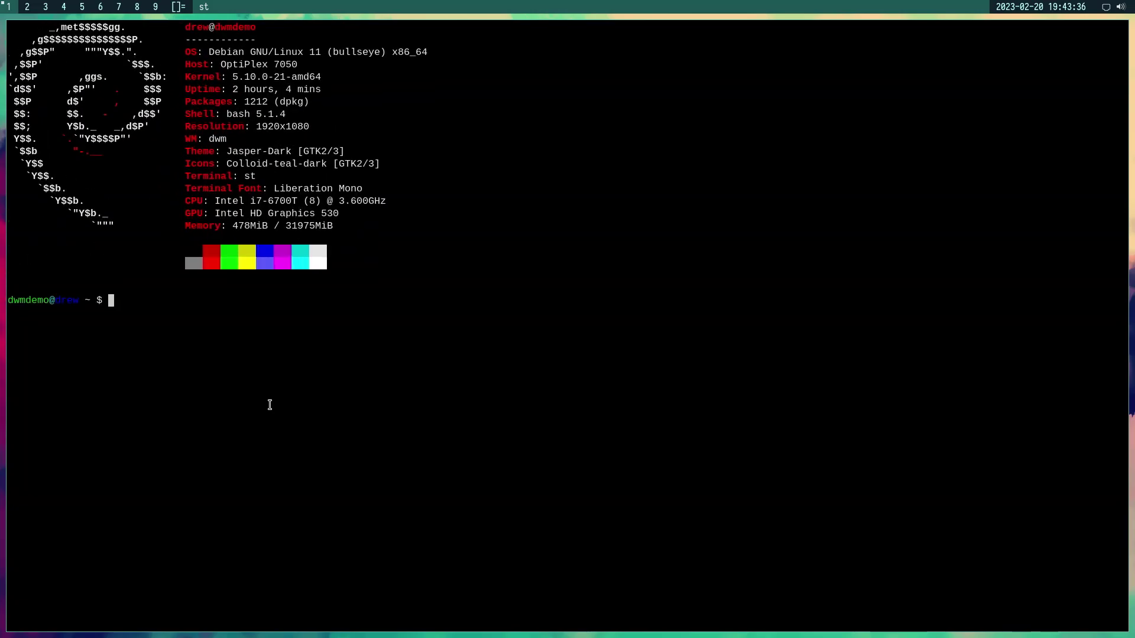
Install the aptitude package with sudo apt install, entering the sudo password
text(sudo apt install aptitude)
key(Return)
key(Return)
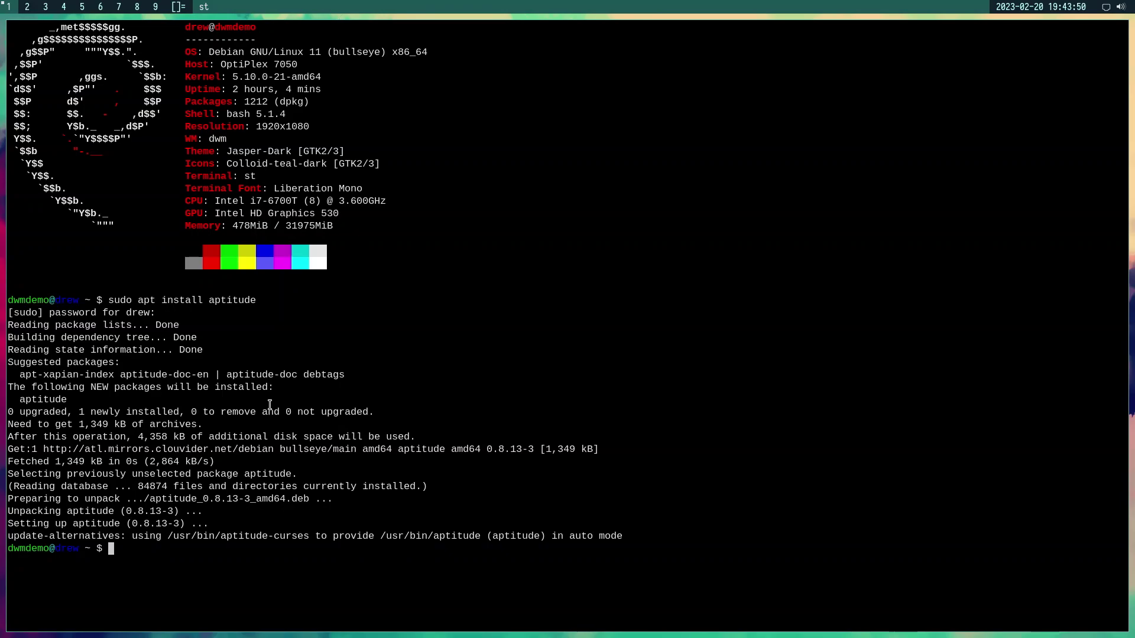
Close the st terminal, launch Thunar, and browse to the .config/suckless/slstatus folder
key(super+shift+c)
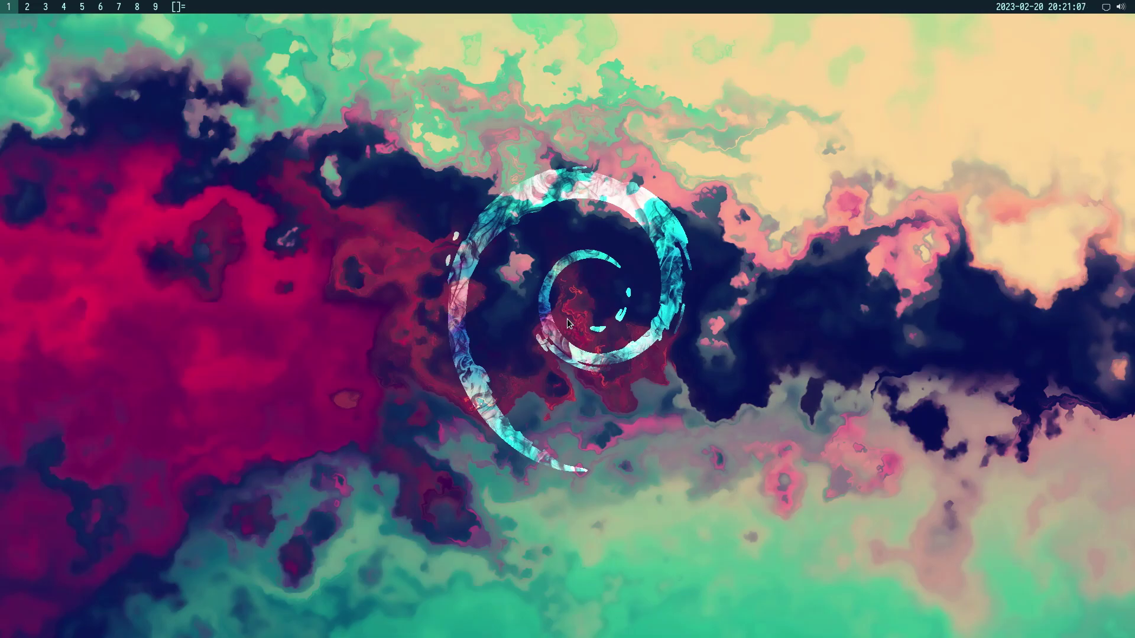
key(super+p)
text(thunar)
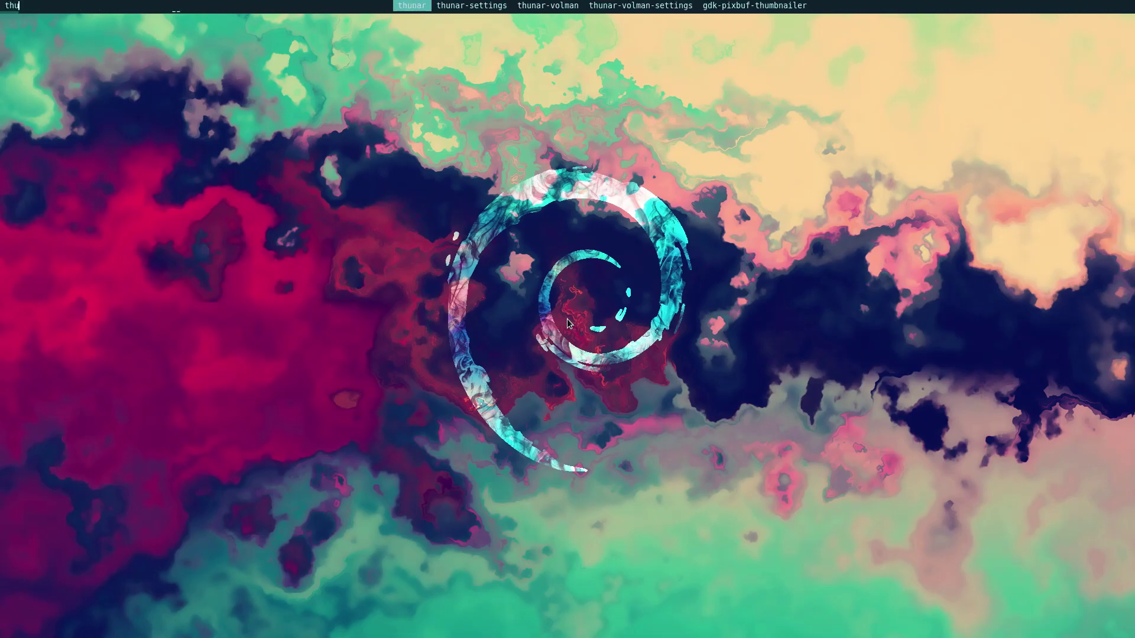
key(Return)
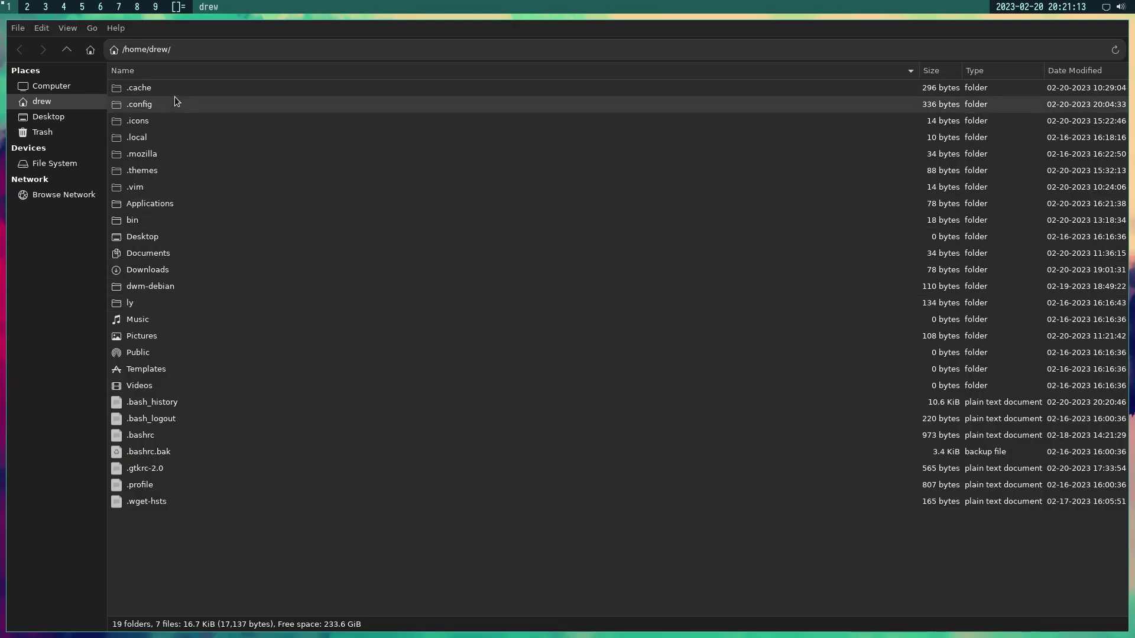
double_click(140, 104)
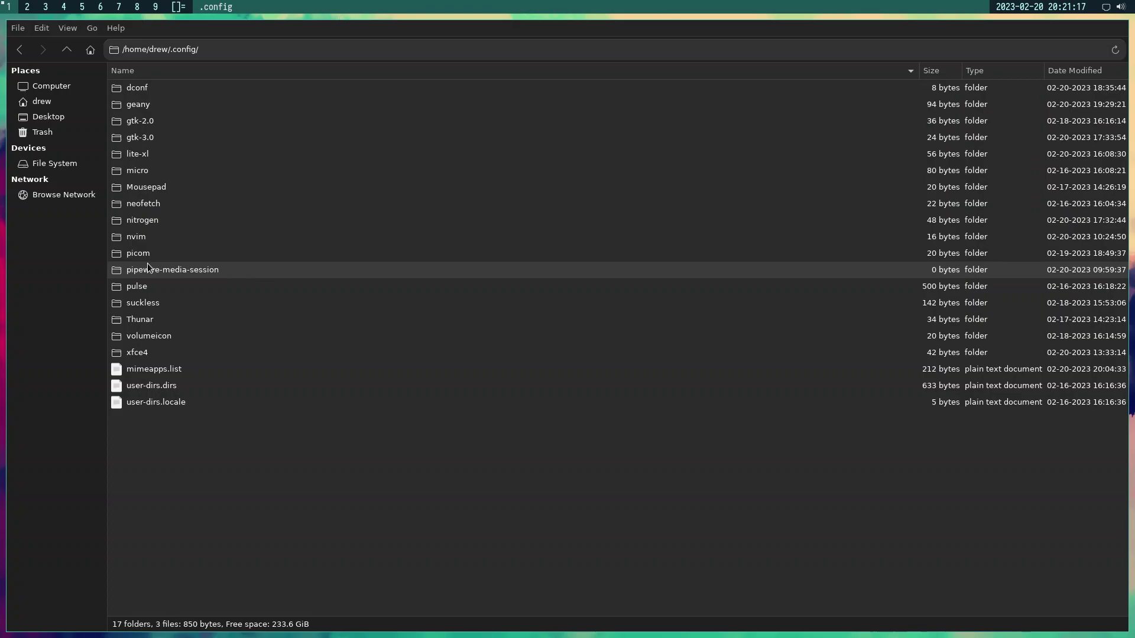
double_click(153, 303)
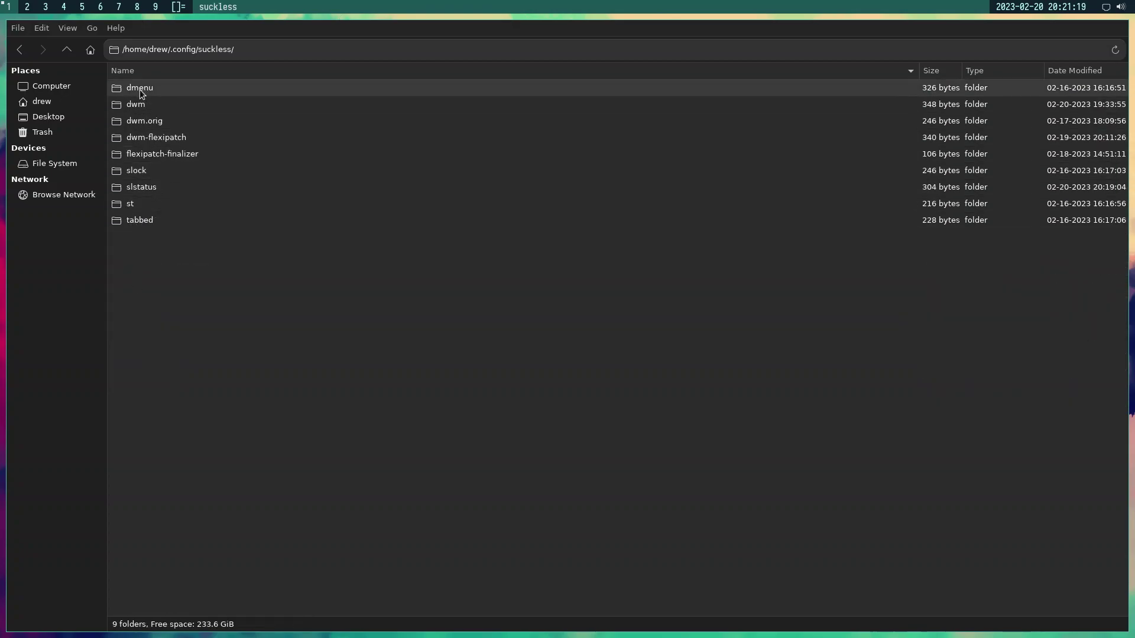
double_click(143, 190)
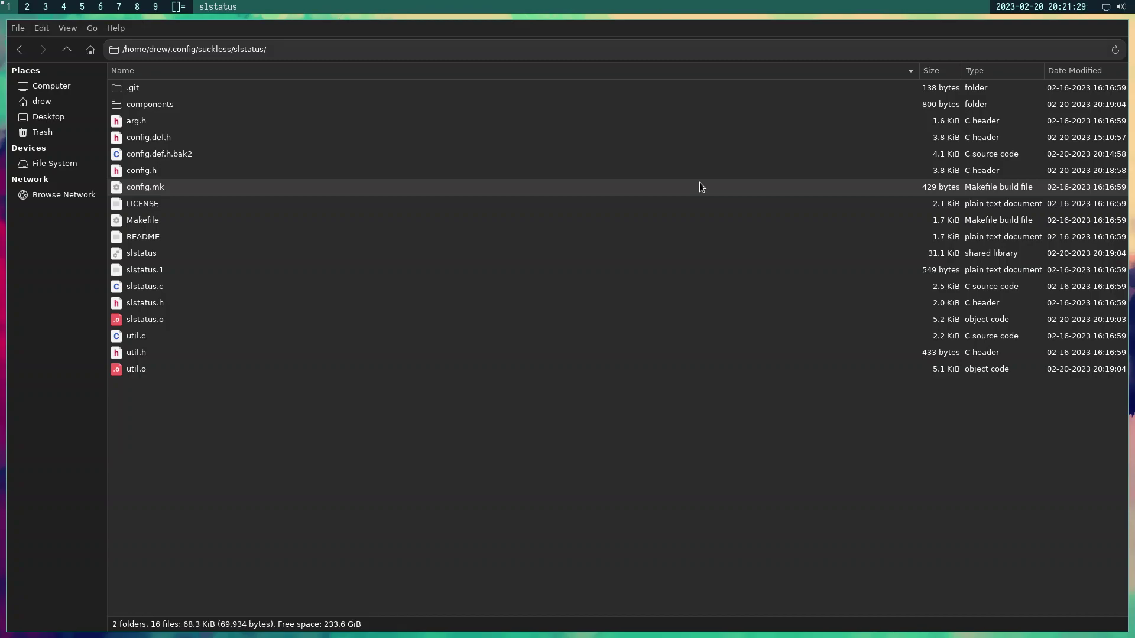
Launch a Tilix terminal and change its directory to .config/suckless/slstatus
key(alt+p)
text(til)
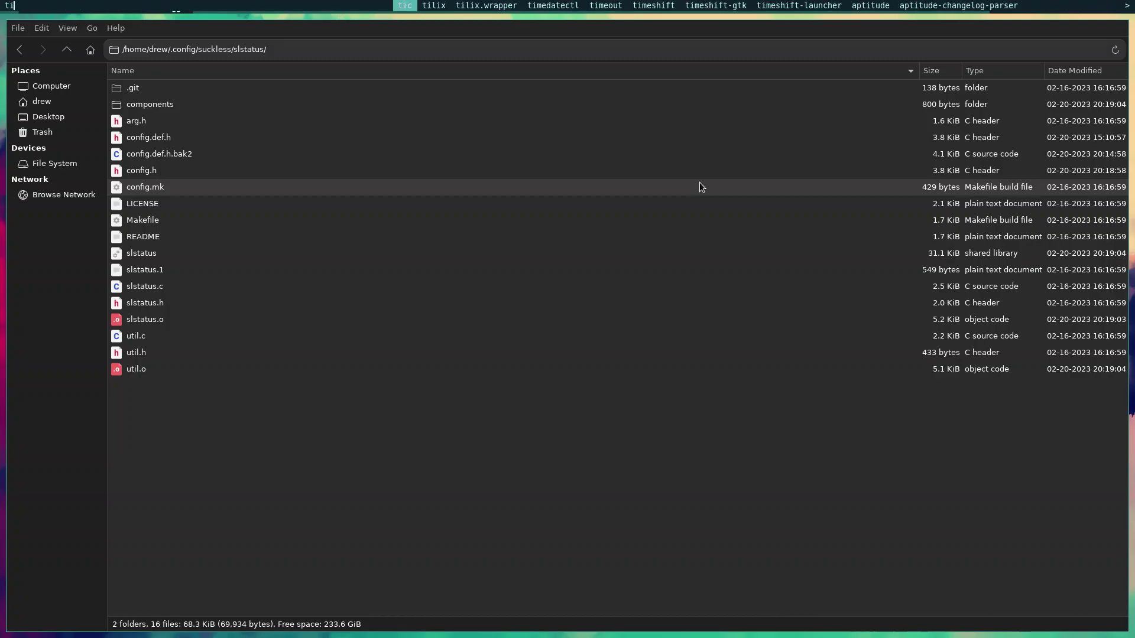
key(Return)
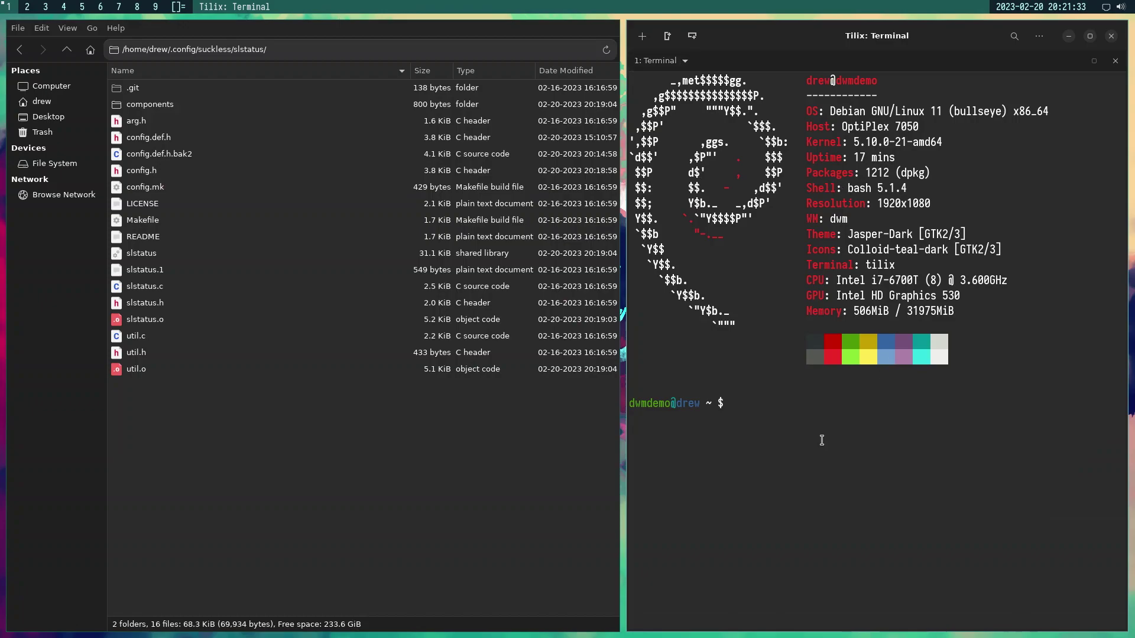
text(cd .co)
key(Tab)
text(suc)
key(Tab)
text(sls)
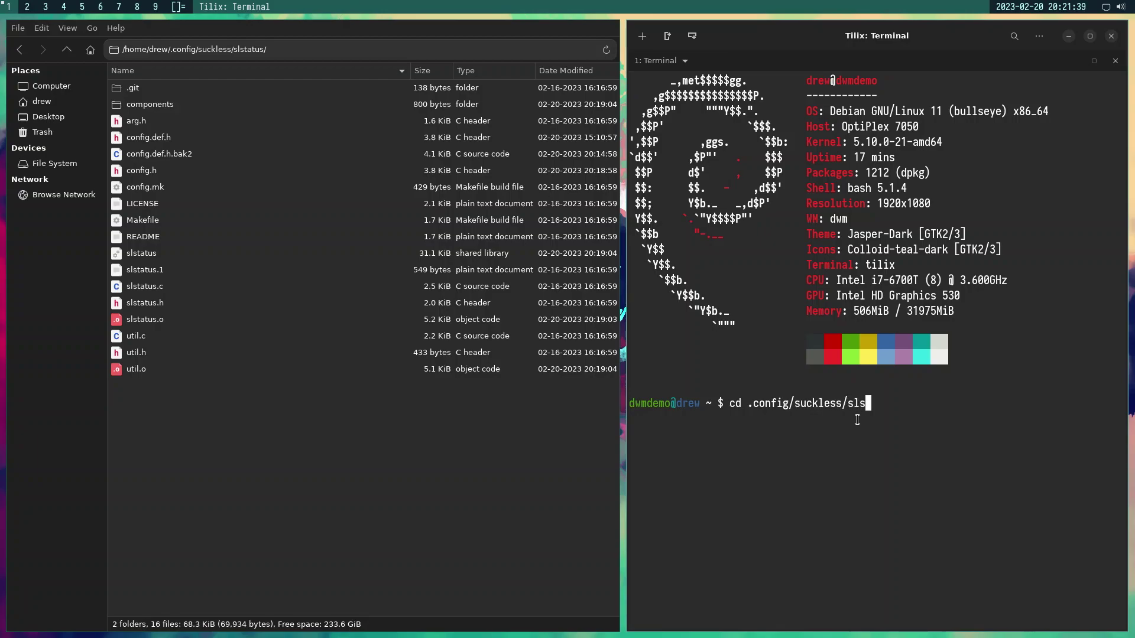
key(Tab)
key(Return)
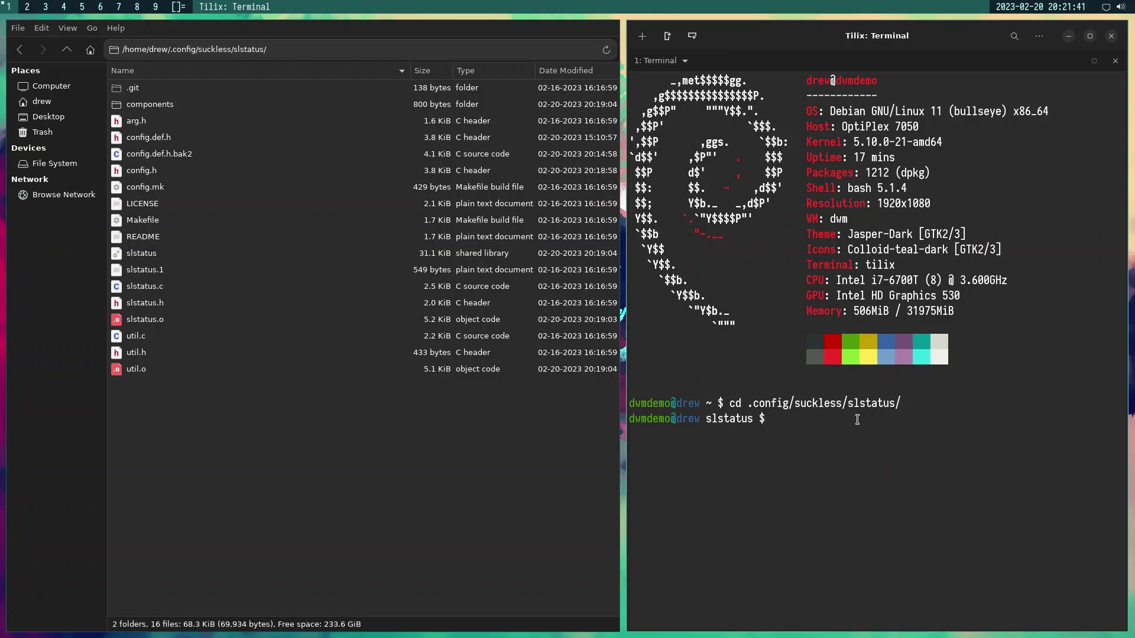
Open slstatus's config.def.h in the terminal editor and go to the args[] block at its end
text(v con)
key(Tab)
text(def.h)
key(Return)
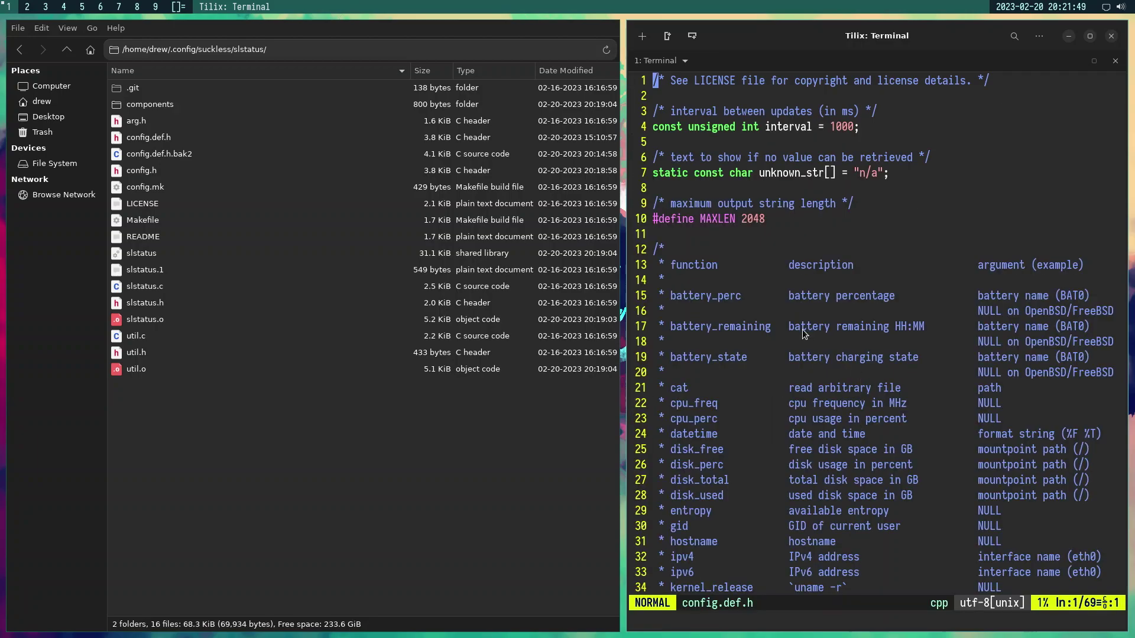
scroll(803, 328, down, 17)
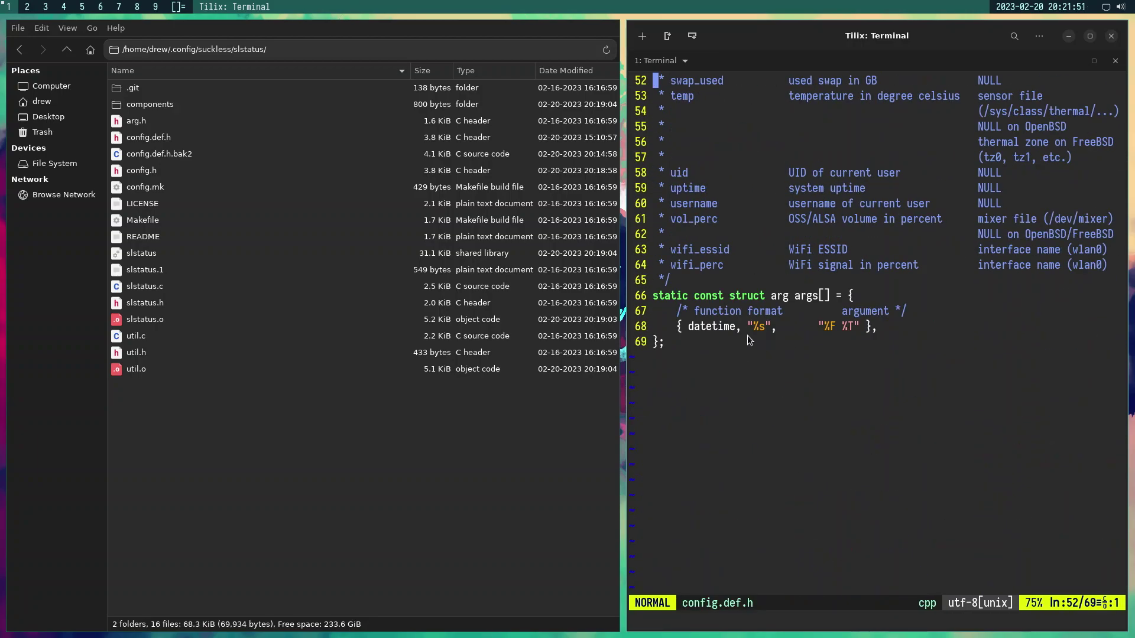
scroll(811, 352, up, 1)
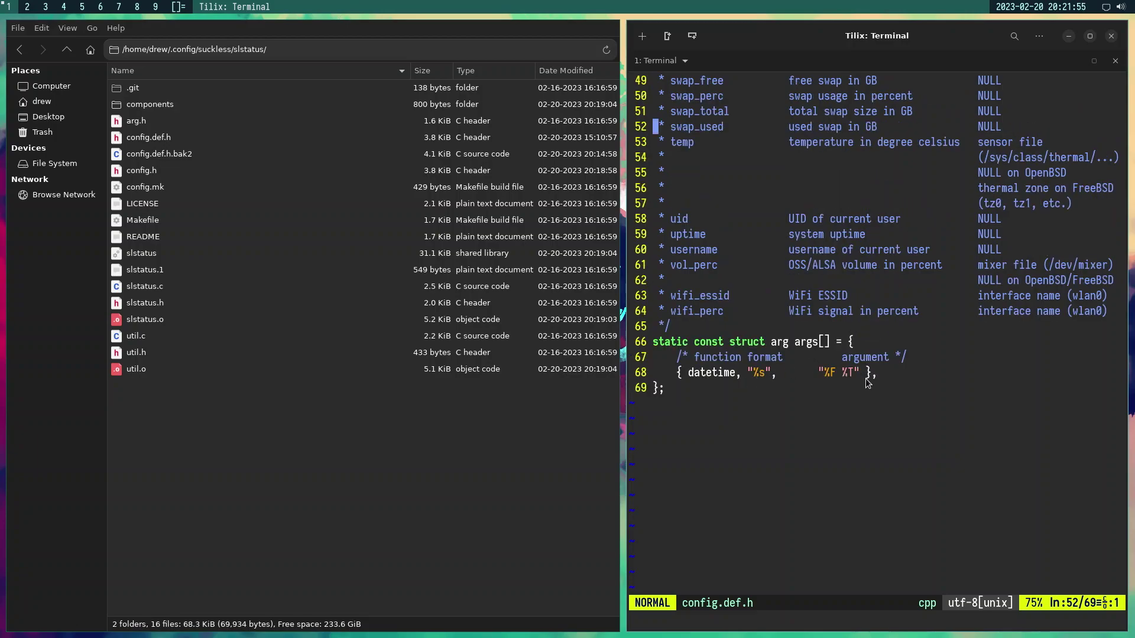
Open config.def.h.bak2 from the slstatus folder with LiteXL, without making it the default application
right_click(175, 161)
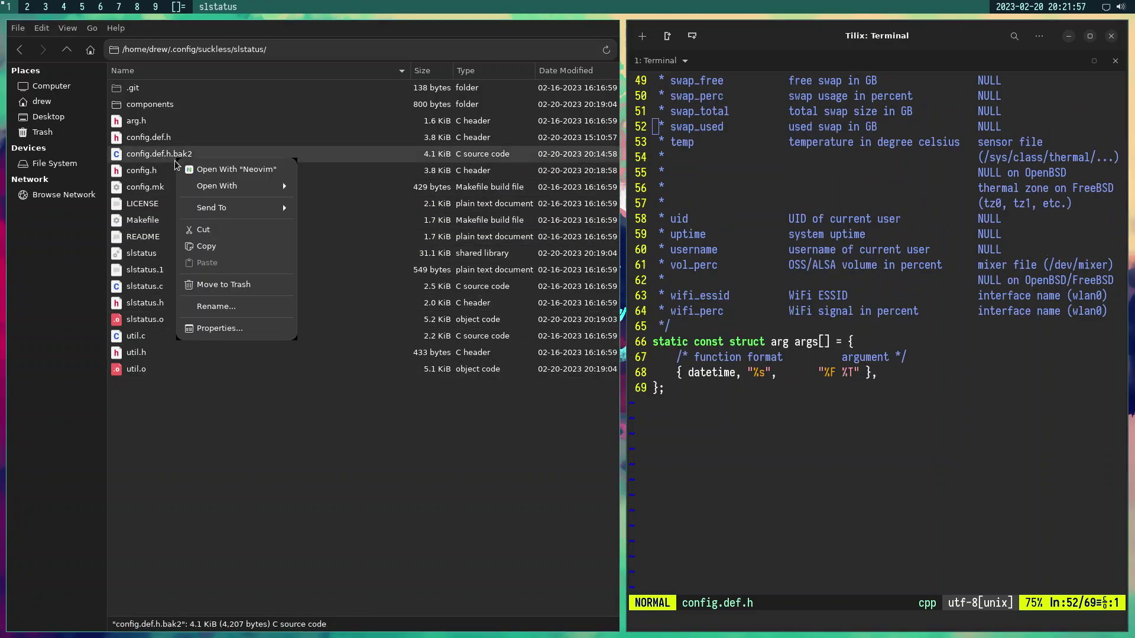
mouse_move(237, 186)
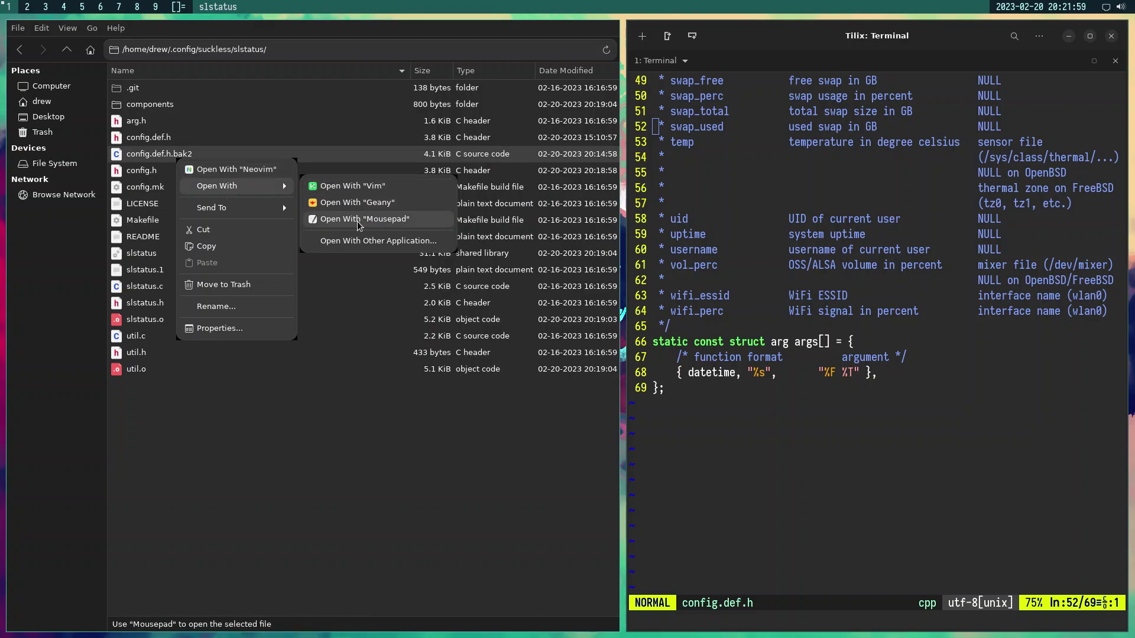
click(378, 241)
scroll(486, 319, down, 3)
scroll(487, 320, down, 4)
scroll(487, 319, up, 1)
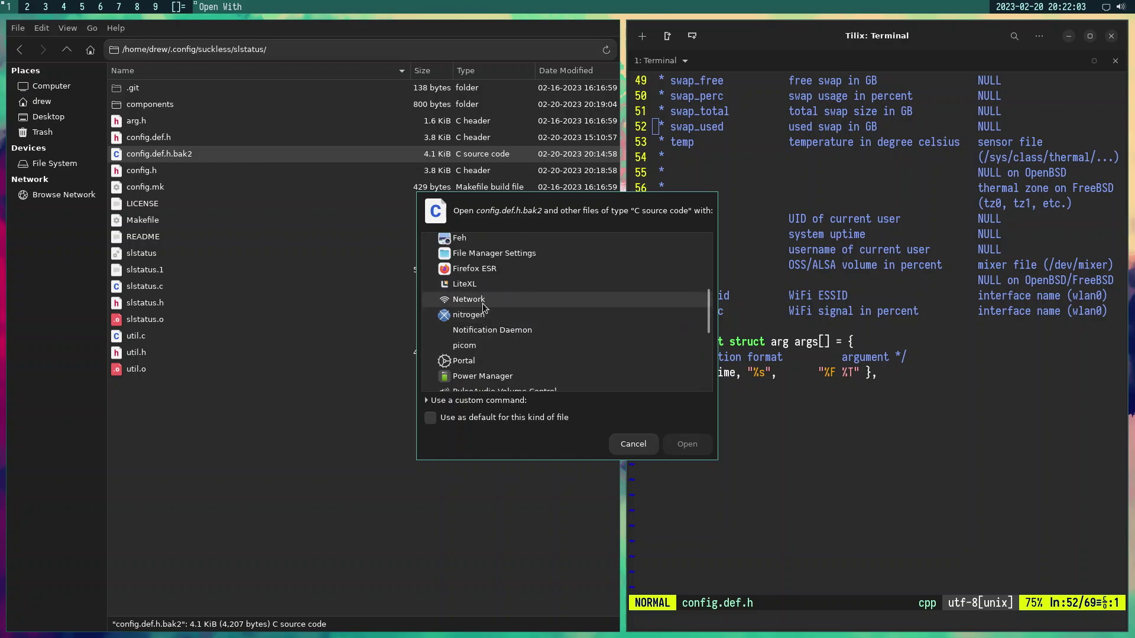
click(464, 284)
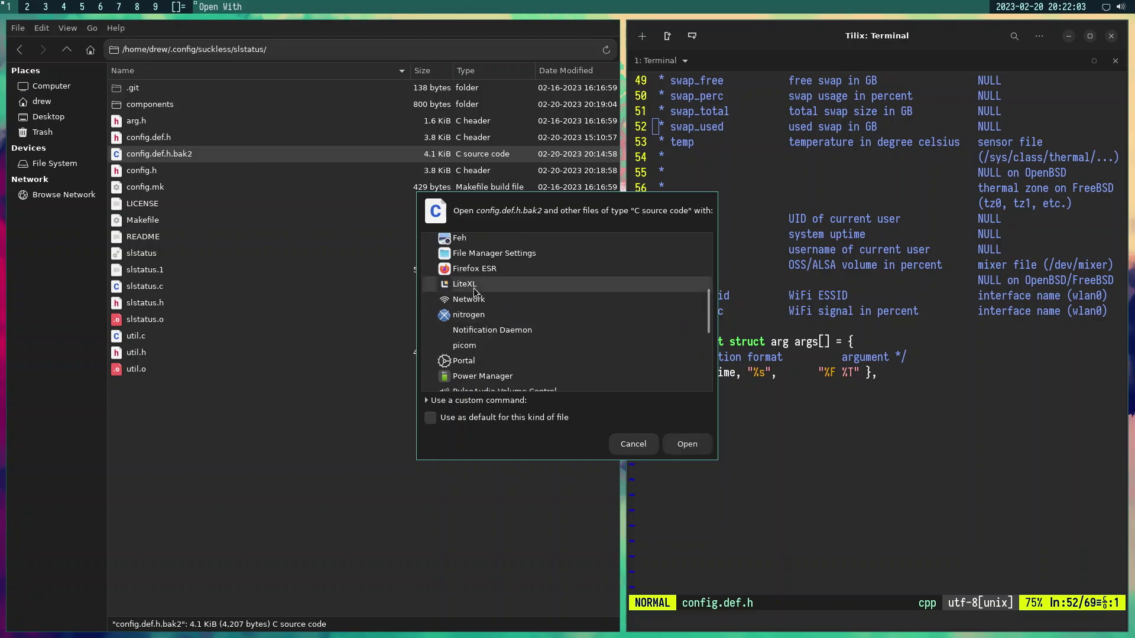
click(687, 444)
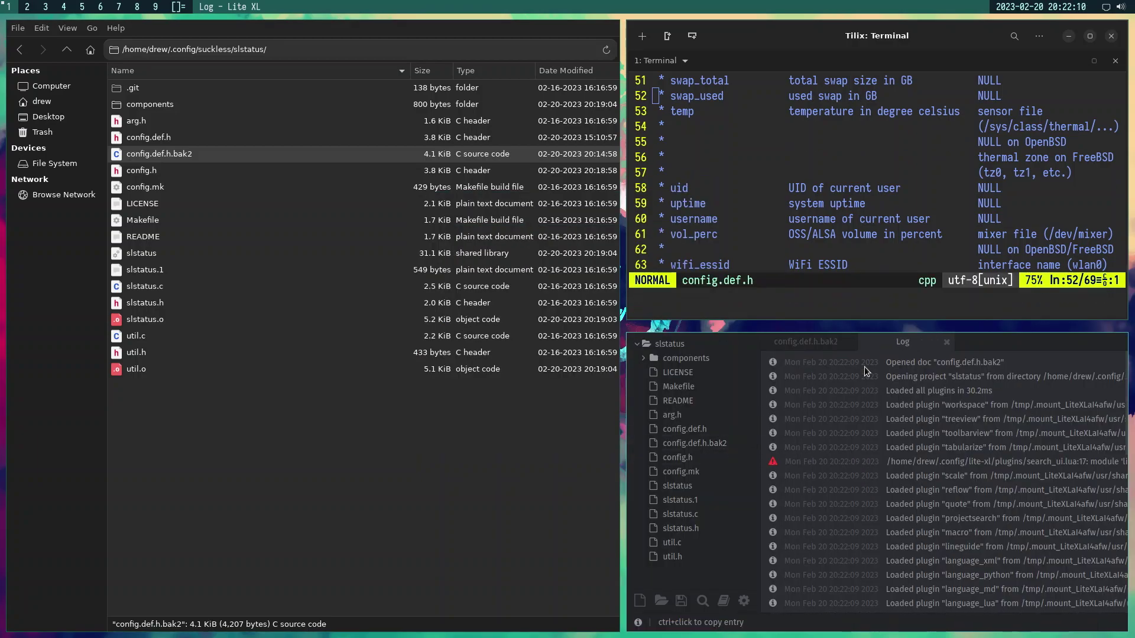
Close the Log tab in Lite XL and close the Thunar window, leaving the two config files side by side
click(946, 341)
scroll(936, 402, down, 15)
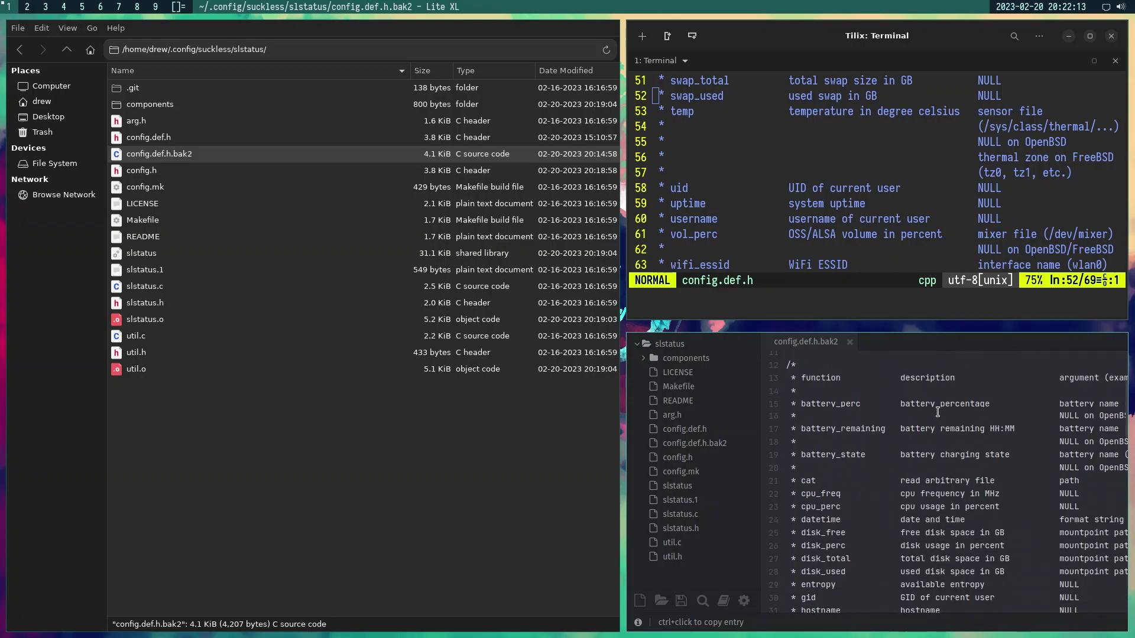
scroll(938, 416, down, 2)
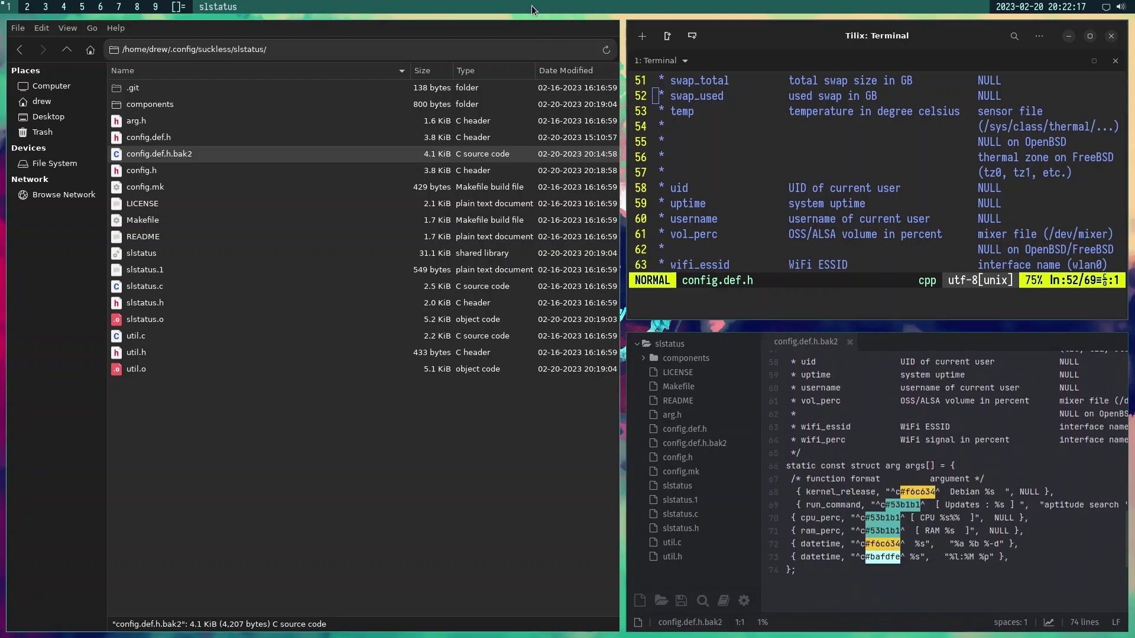
click(17, 29)
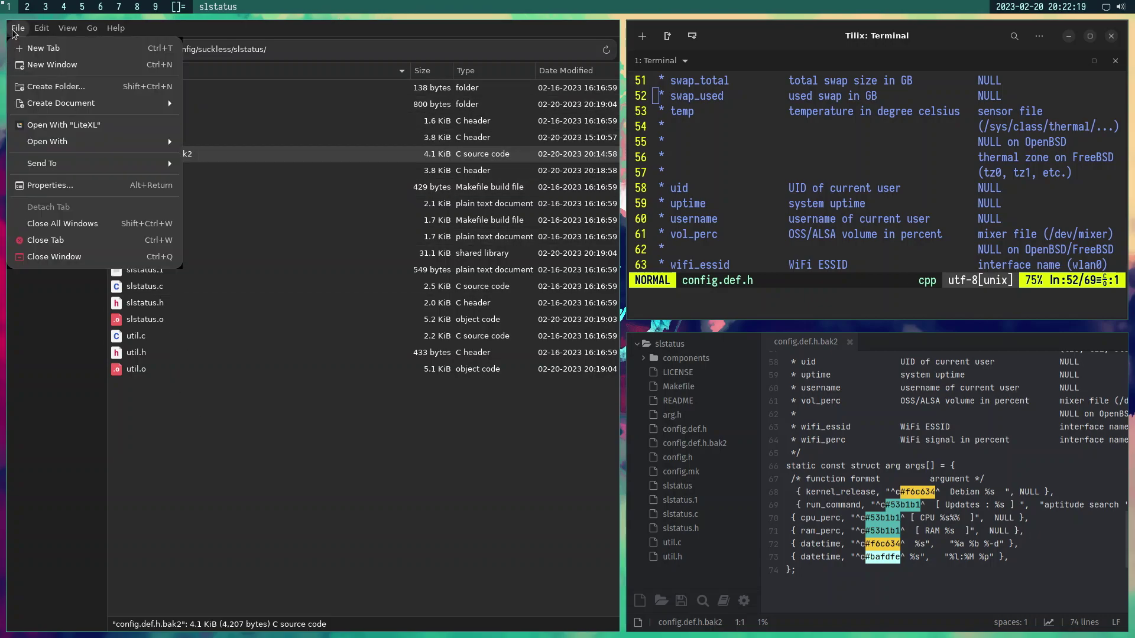
click(59, 256)
Compare the args[] entries in config.def.h.bak2 with the documented slstatus functions and with the default config.def.h
scroll(860, 405, up, 3)
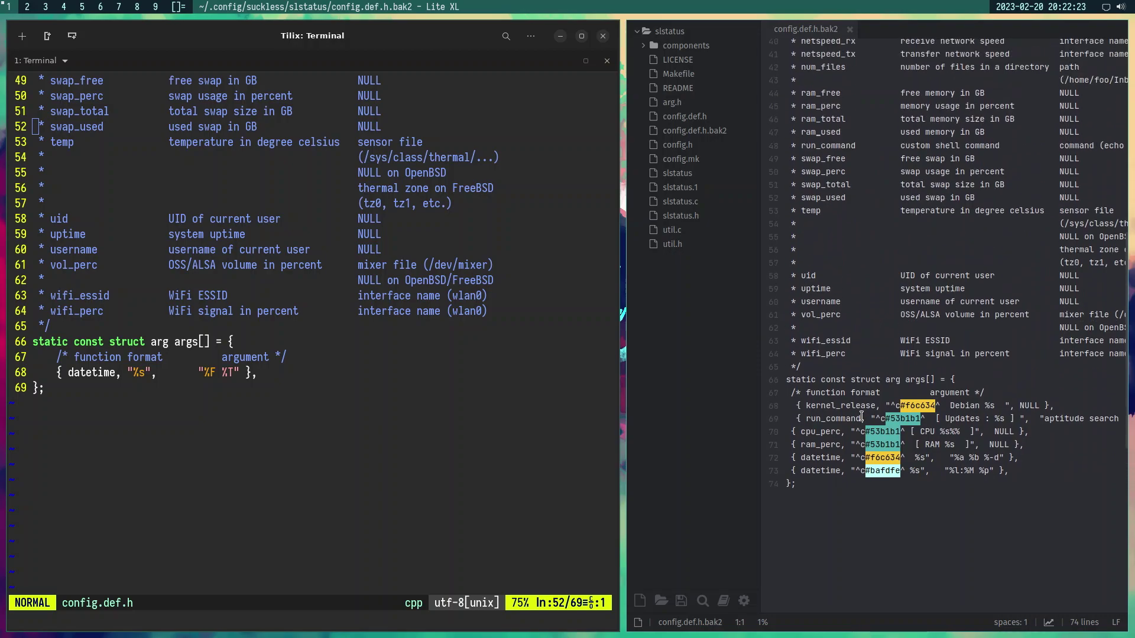
scroll(850, 424, up, 3)
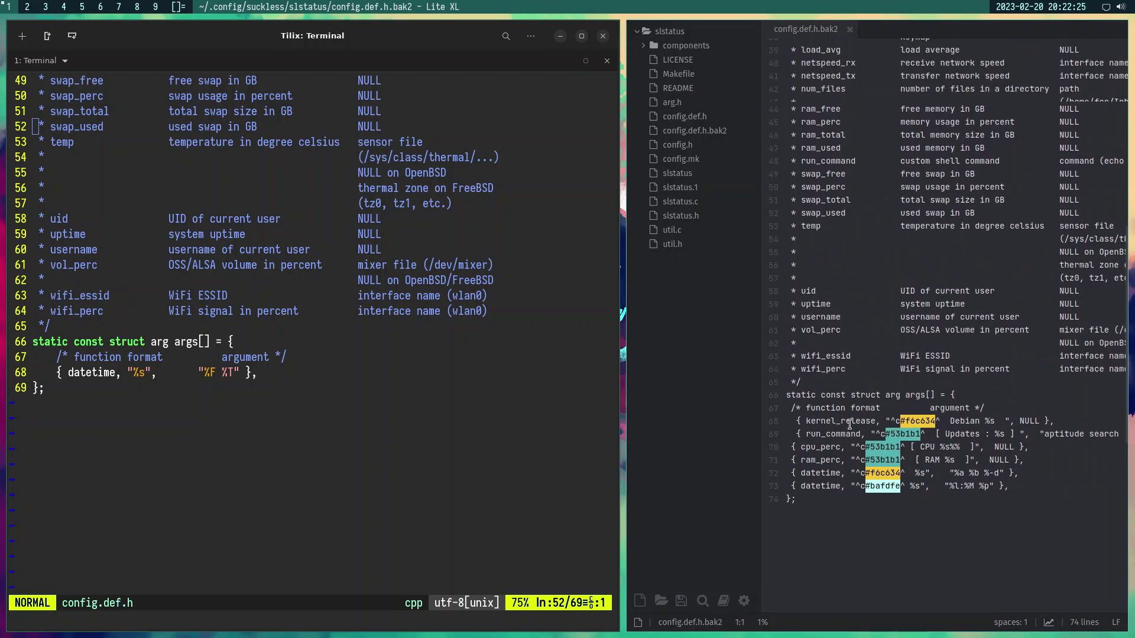
scroll(849, 424, down, 3)
scroll(370, 414, up, 1)
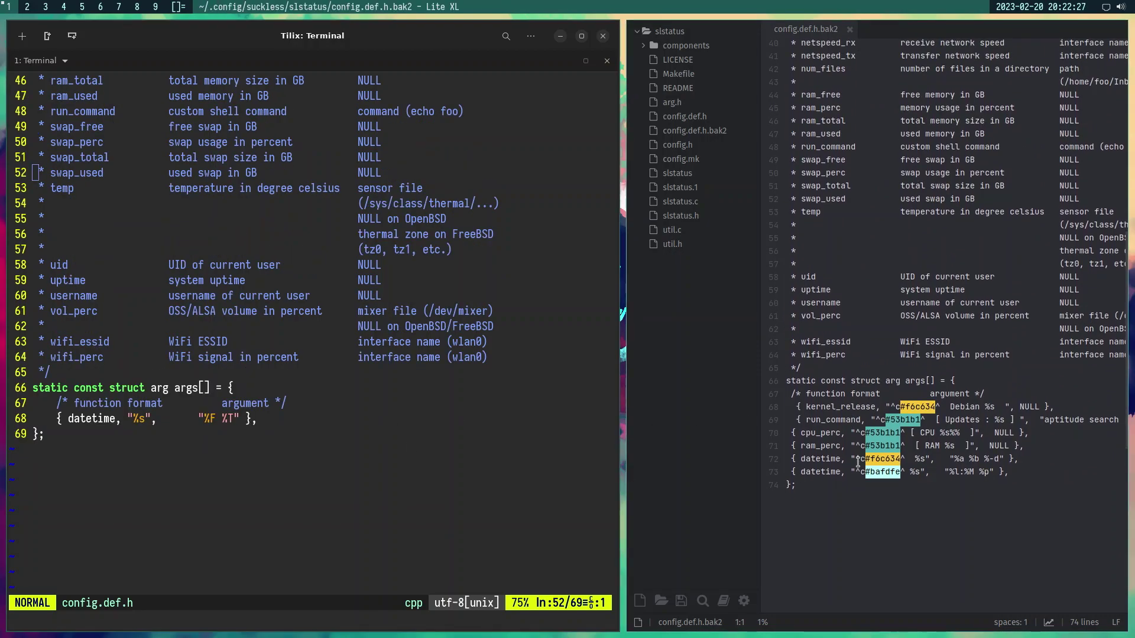
scroll(246, 469, up, 1)
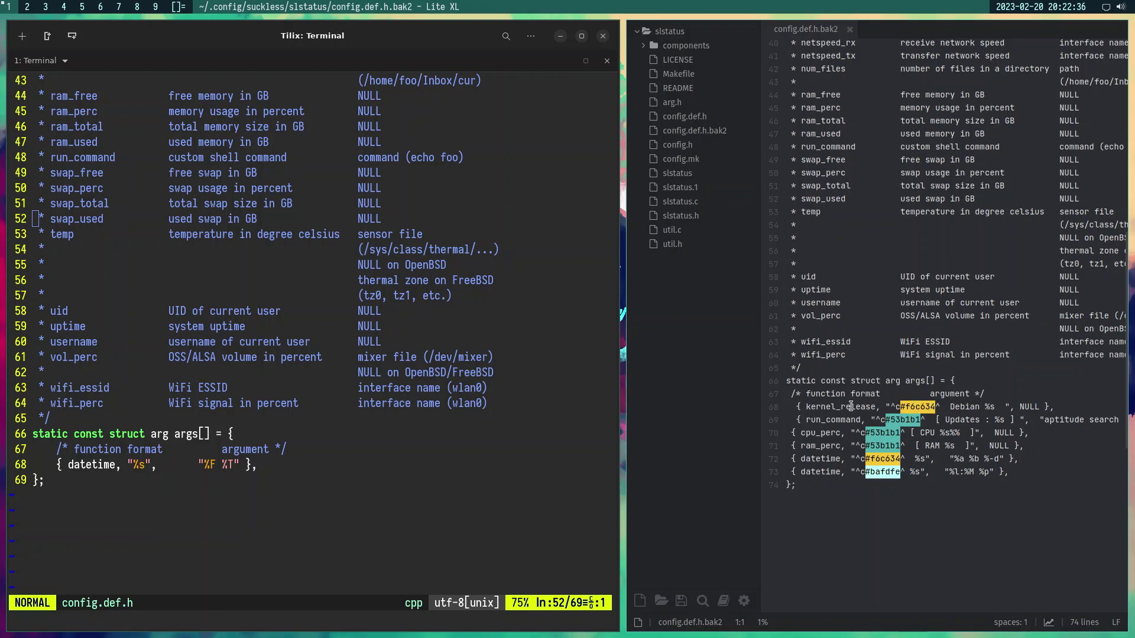
scroll(854, 332, up, 5)
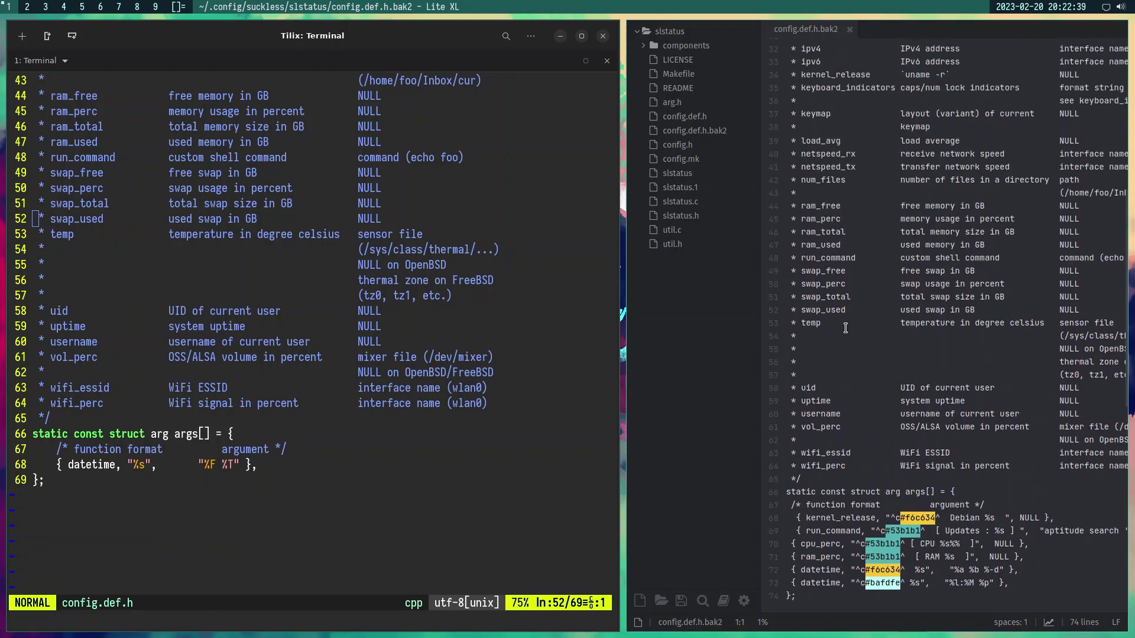
scroll(864, 130, up, 6)
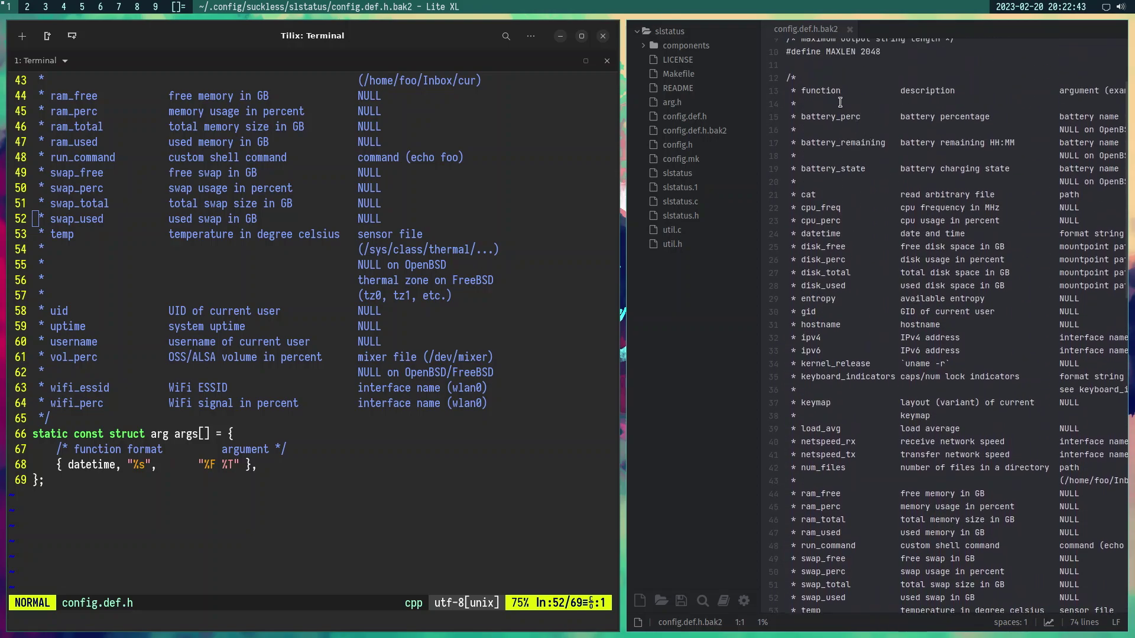
scroll(838, 136, down, 3)
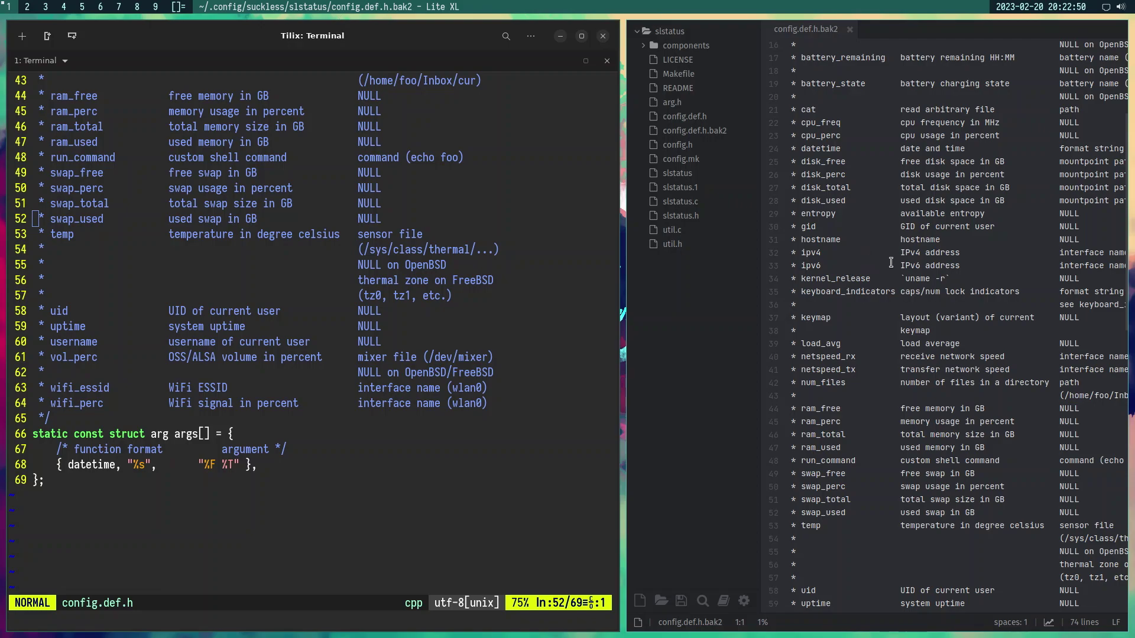
scroll(888, 302, down, 2)
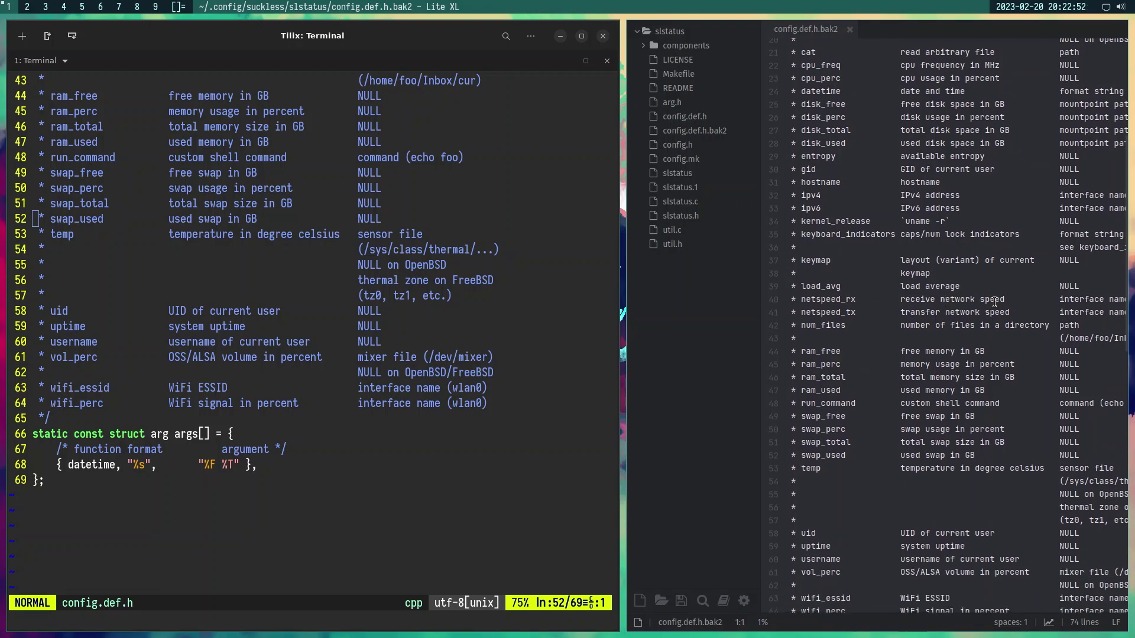
scroll(995, 302, down, 3)
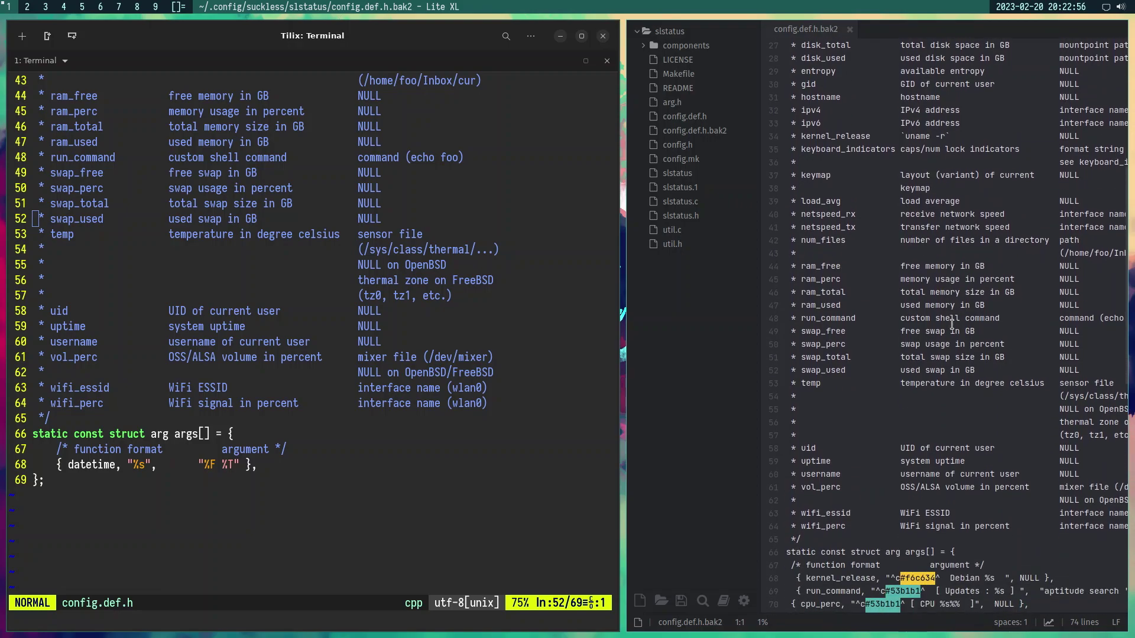
scroll(952, 324, down, 3)
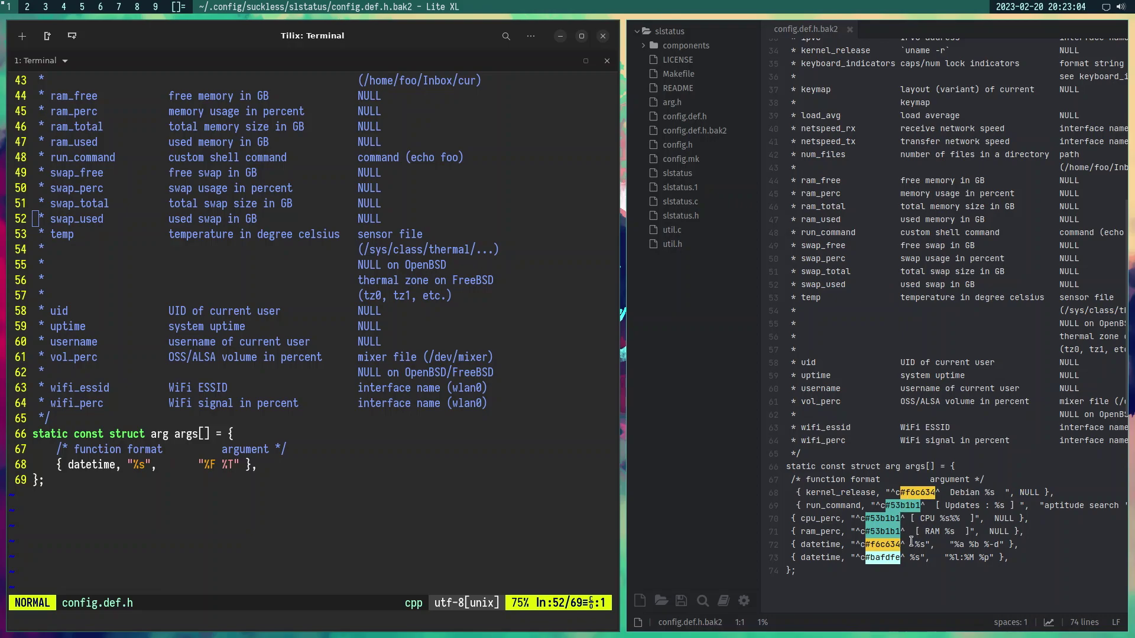
scroll(944, 503, down, 3)
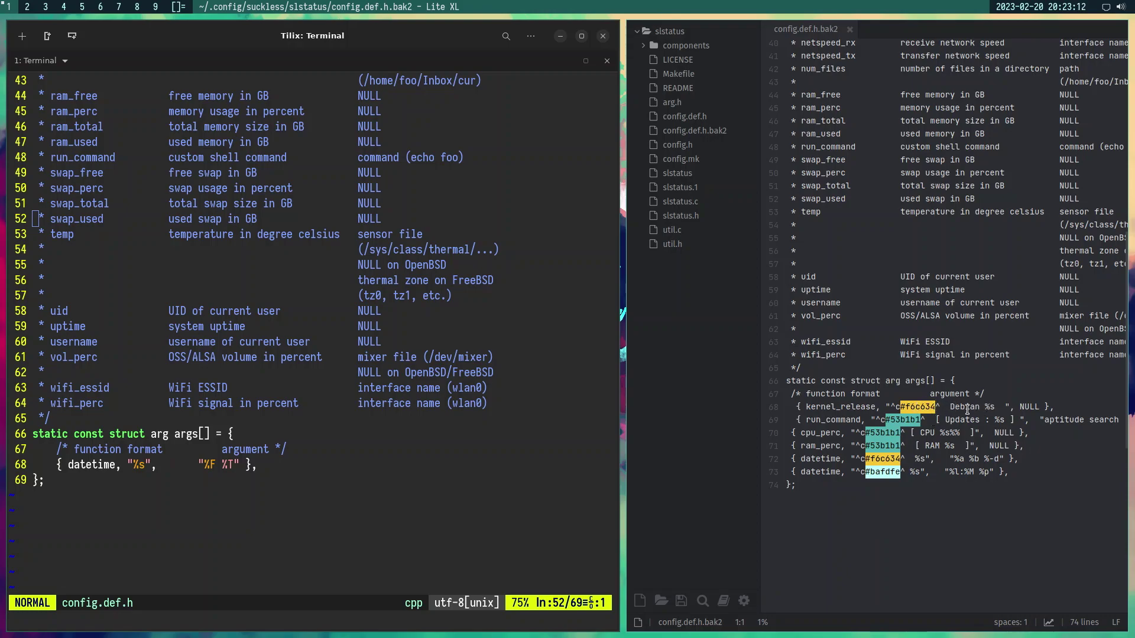
Examine the %s placeholder in the kernel_release entry and the full aptitude search command in the run_command entry
click(986, 407)
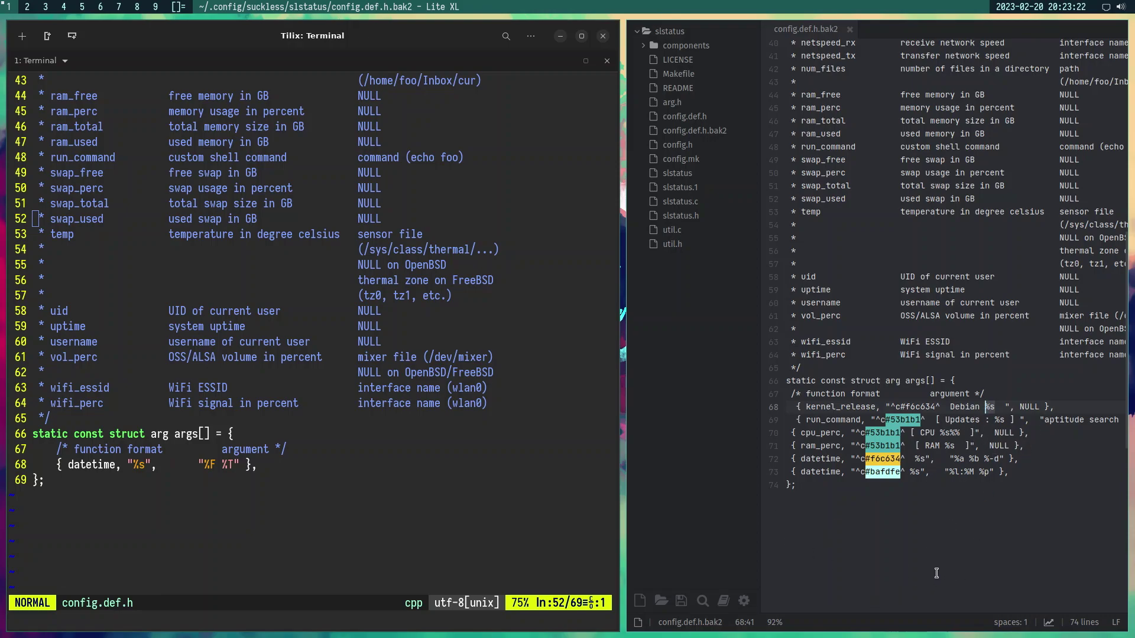
drag(1082, 431, 1133, 421)
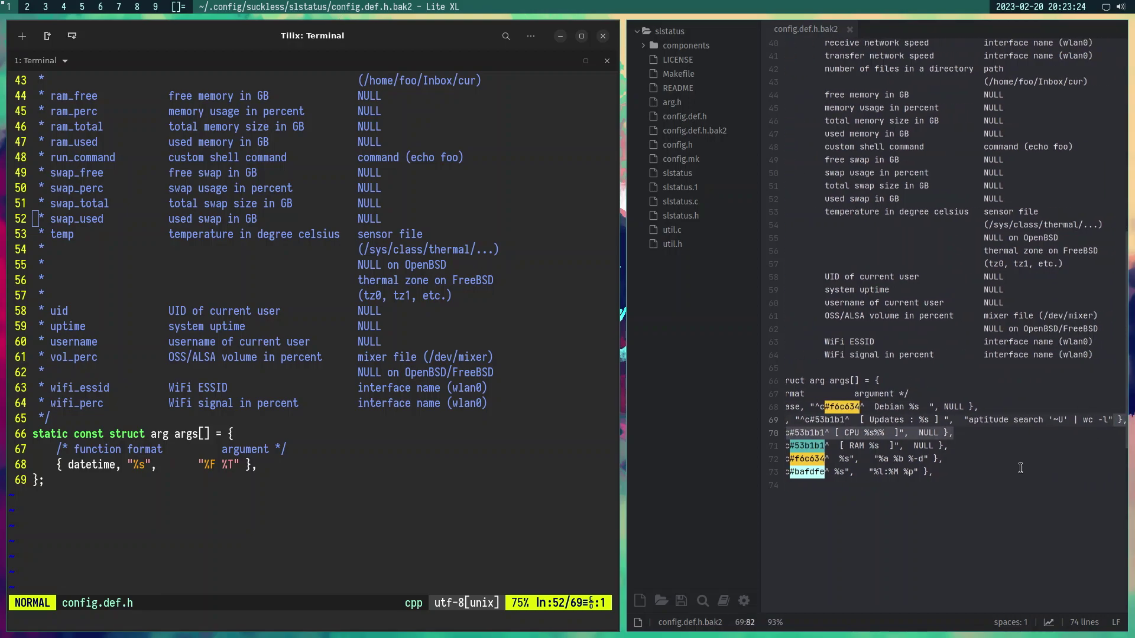
click(1031, 473)
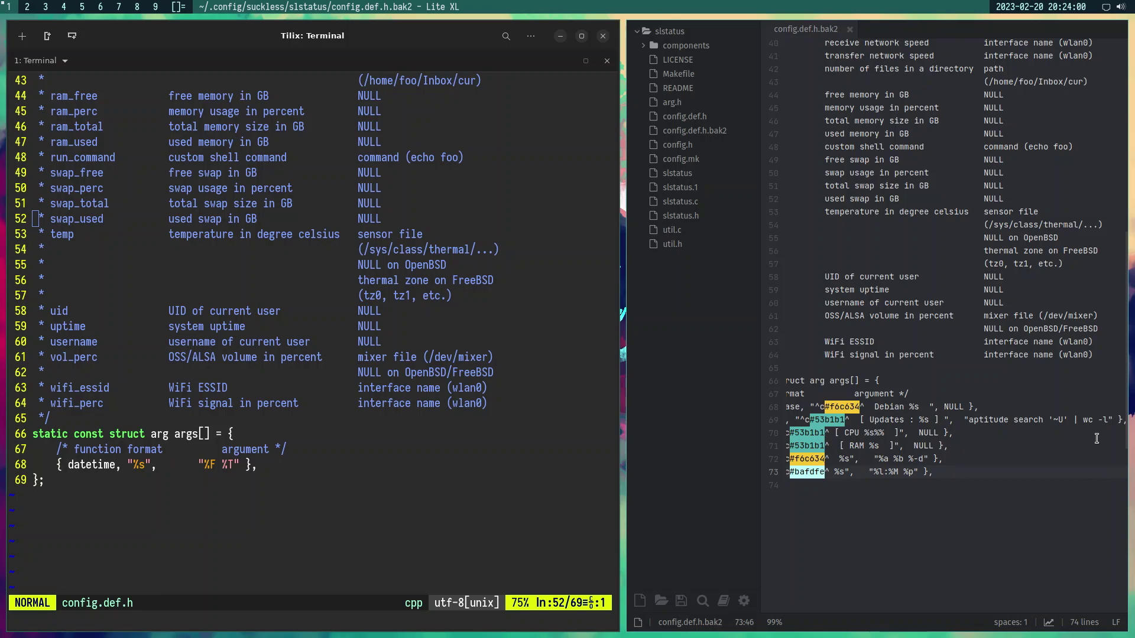
Append %% after %s in the ram_perc entry's format string in config.def.h.bak2
click(922, 486)
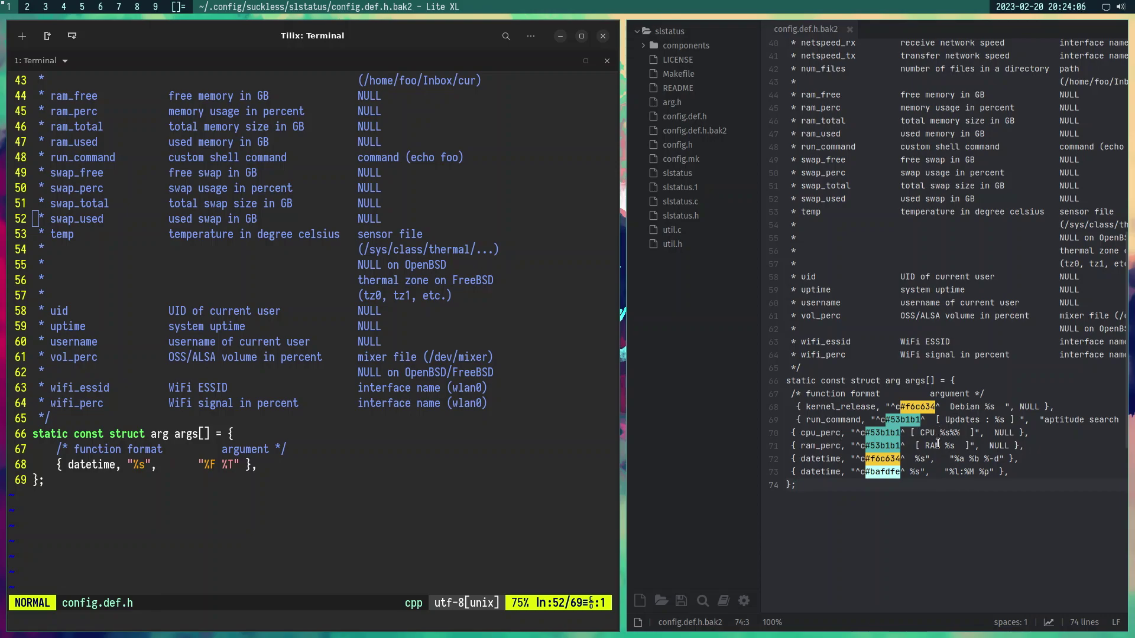
click(956, 446)
text(%%)
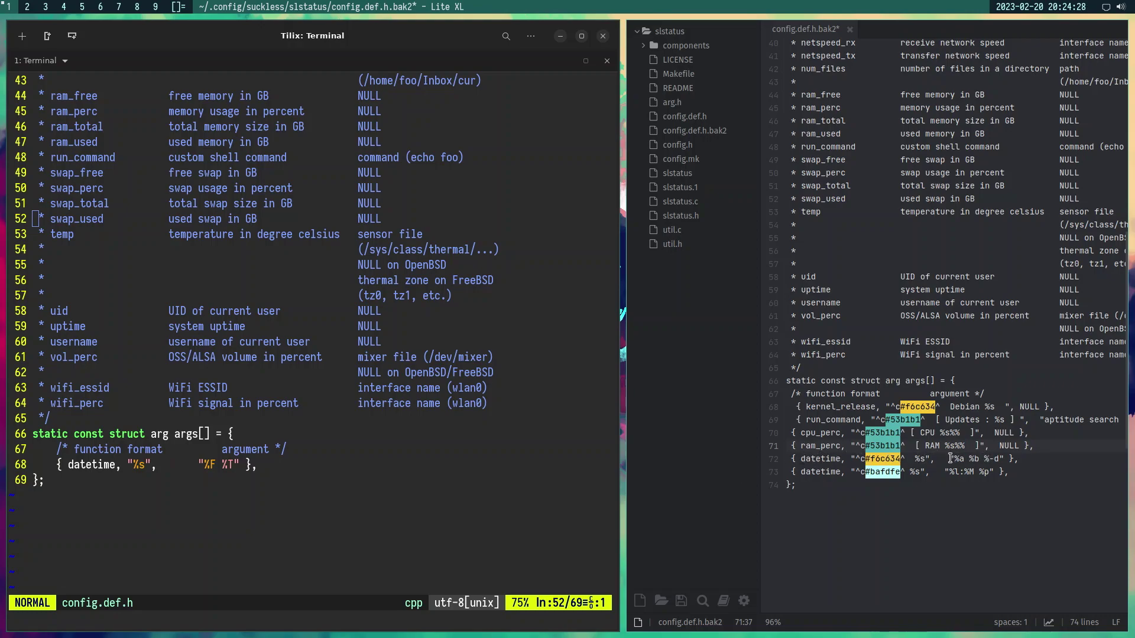
Examine the "%a %b %-d" and "%l:%M %p" arguments of the two datetime entries against the rest of the args[] block
click(1025, 459)
key(shift+Left)
key(shift+Left)
key(shift+Left)
key(shift+Left)
key(shift+Left)
key(shift+Left)
key(shift+Left)
key(shift+Left)
key(shift+Left)
key(shift+Left)
key(shift+Left)
key(shift+Left)
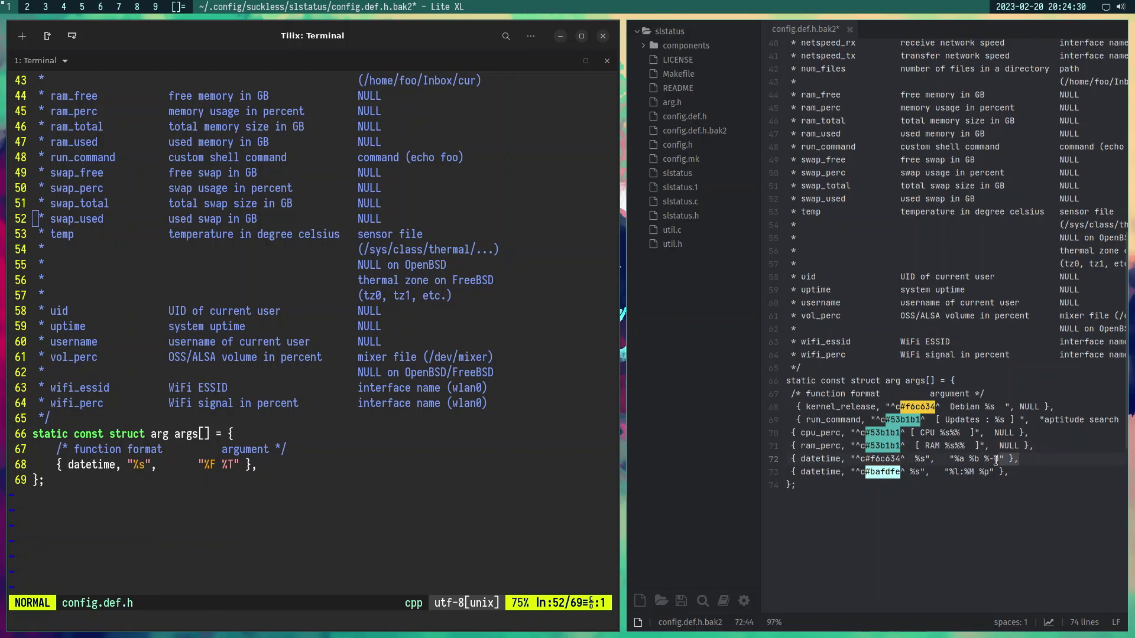
drag(1020, 473, 953, 473)
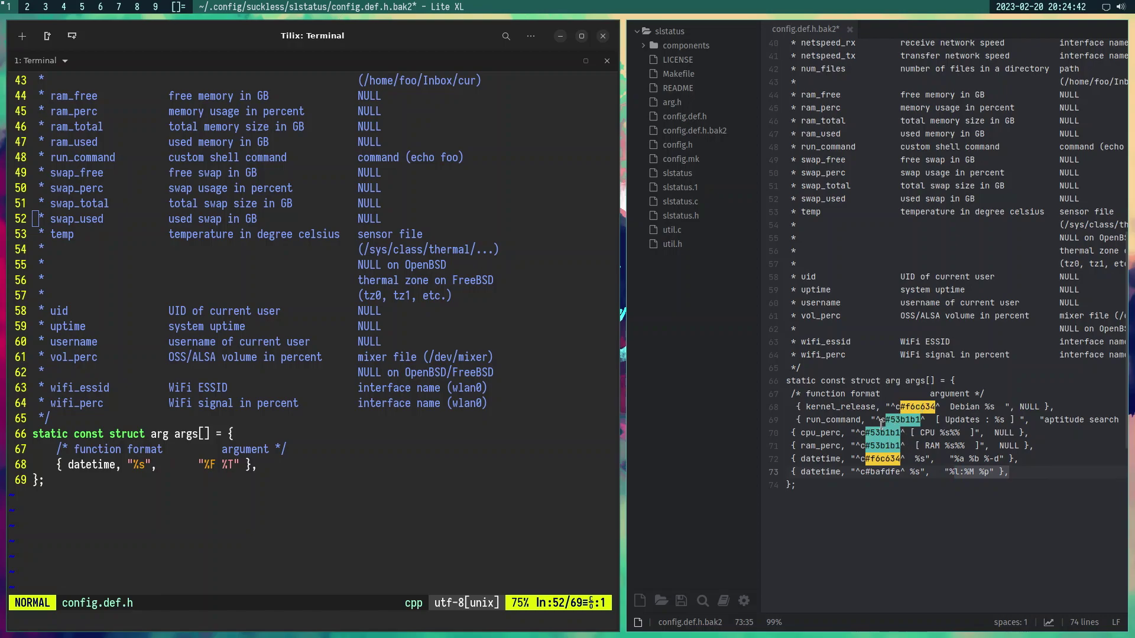
scroll(901, 442, down, 2)
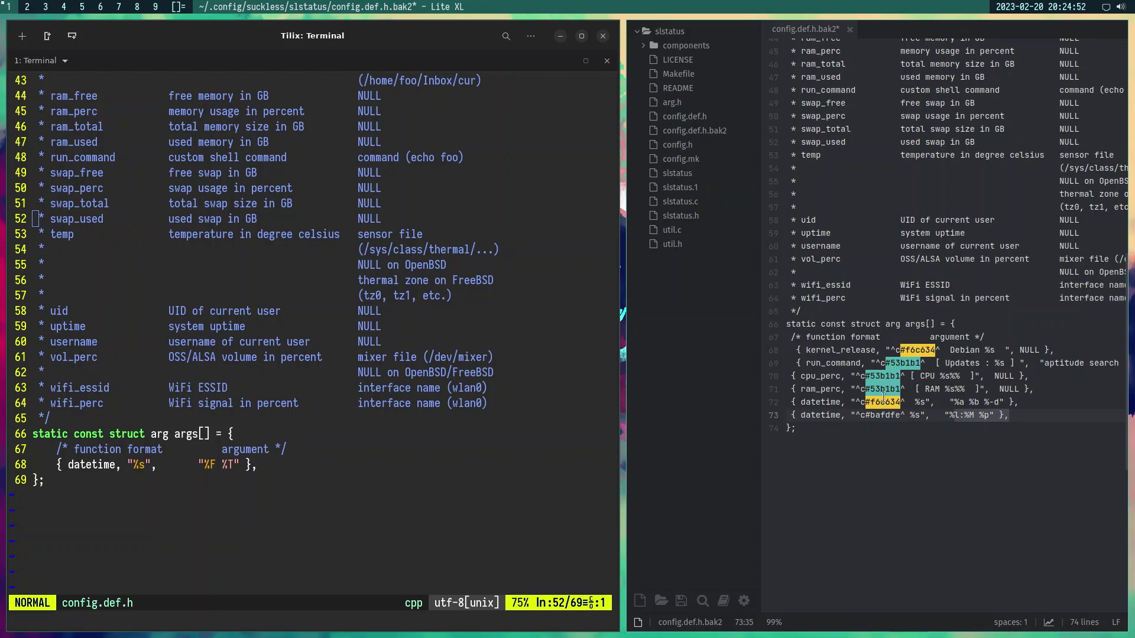
scroll(887, 399, down, 2)
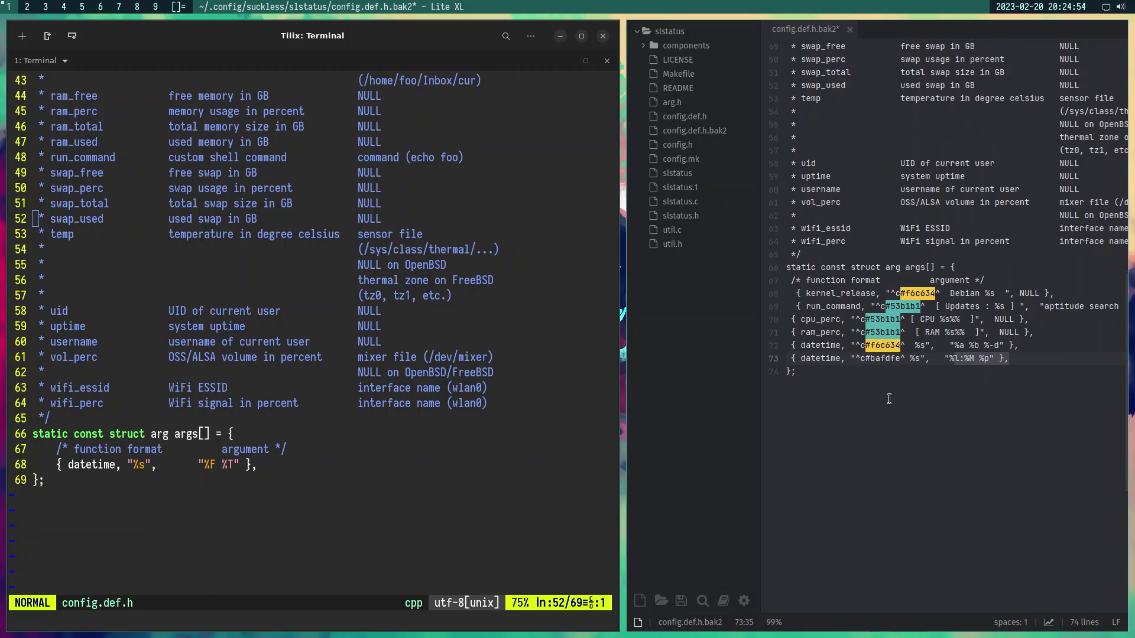
scroll(889, 399, up, 5)
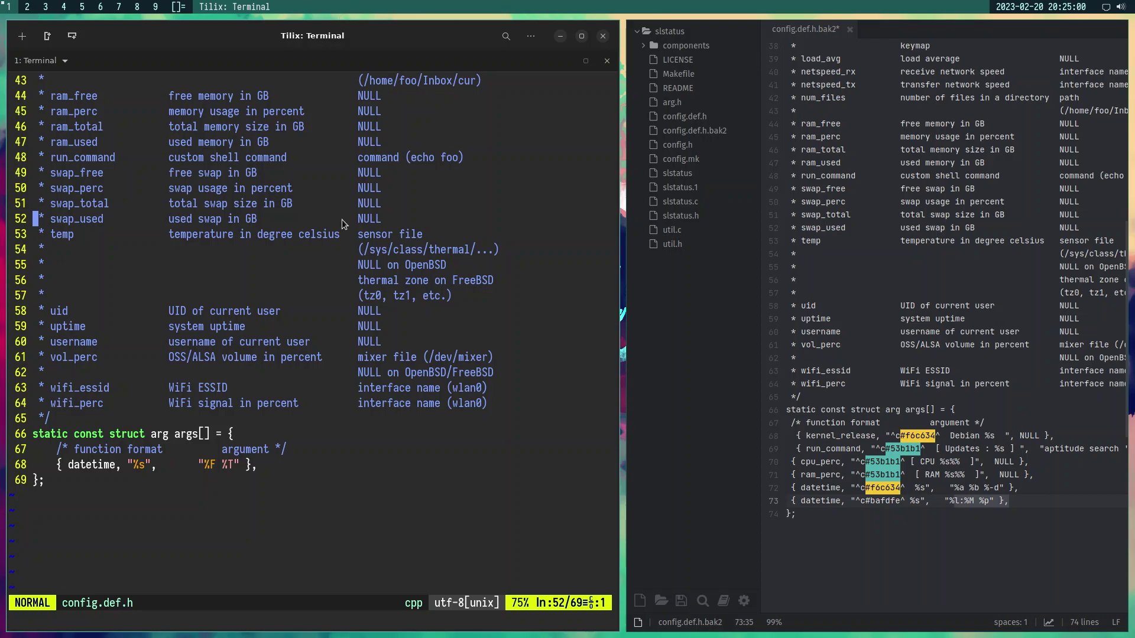
scroll(913, 535, down, 2)
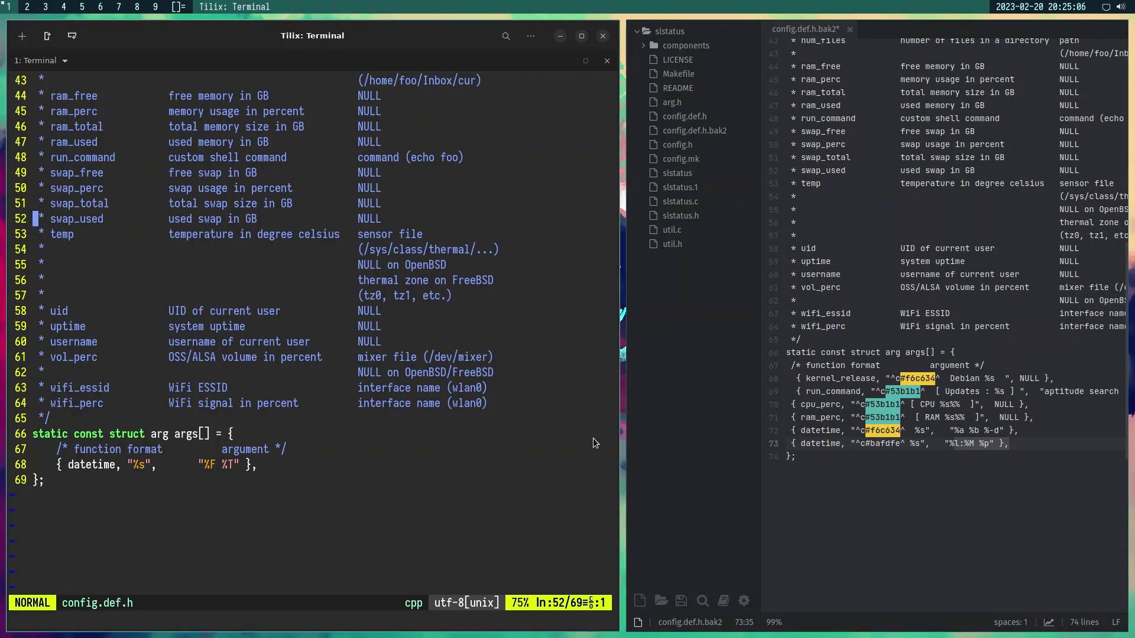
Open Thunar on workspace 2, browse to the .config/suckless/dwm folder, and return to workspace 1
key(super+2)
key(super+p)
text(thun)
key(Return)
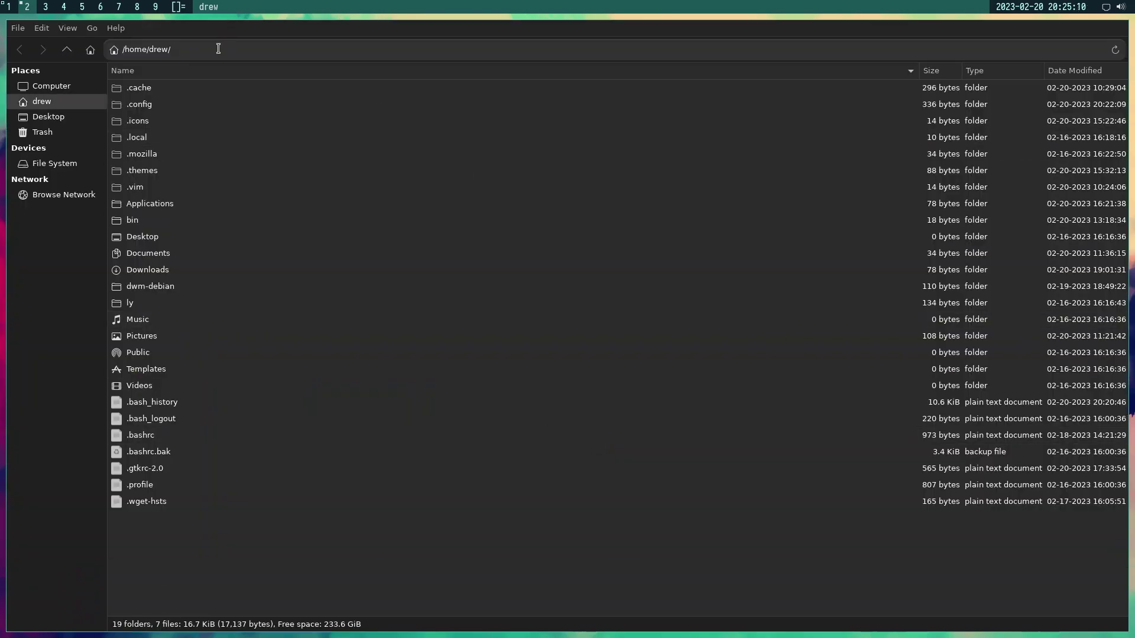
double_click(140, 105)
double_click(142, 303)
double_click(140, 106)
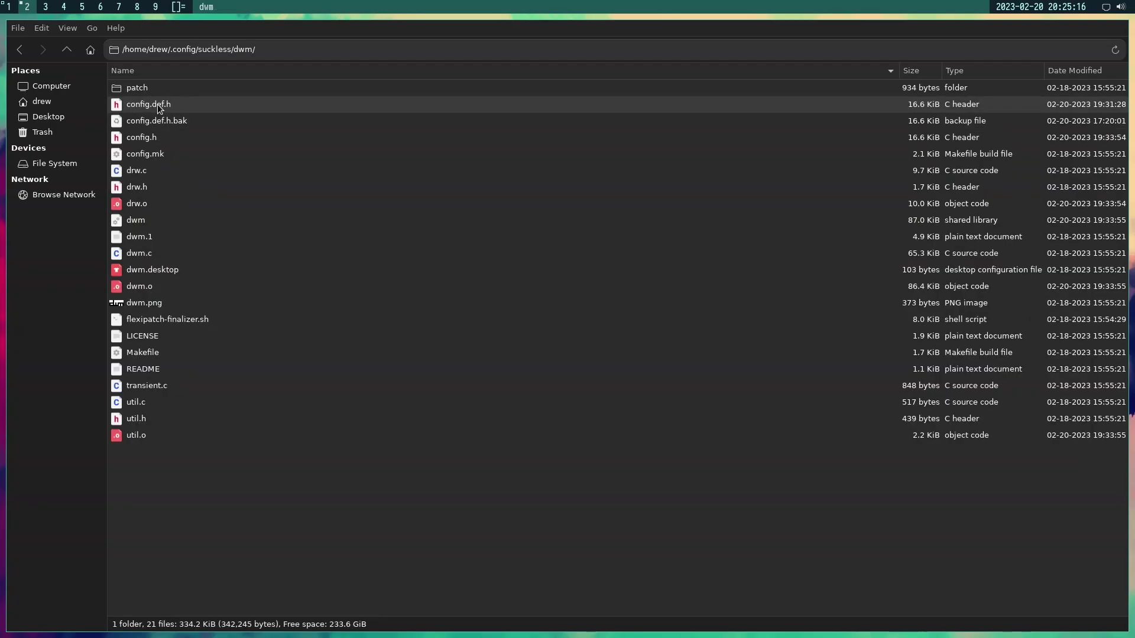
click(6, 8)
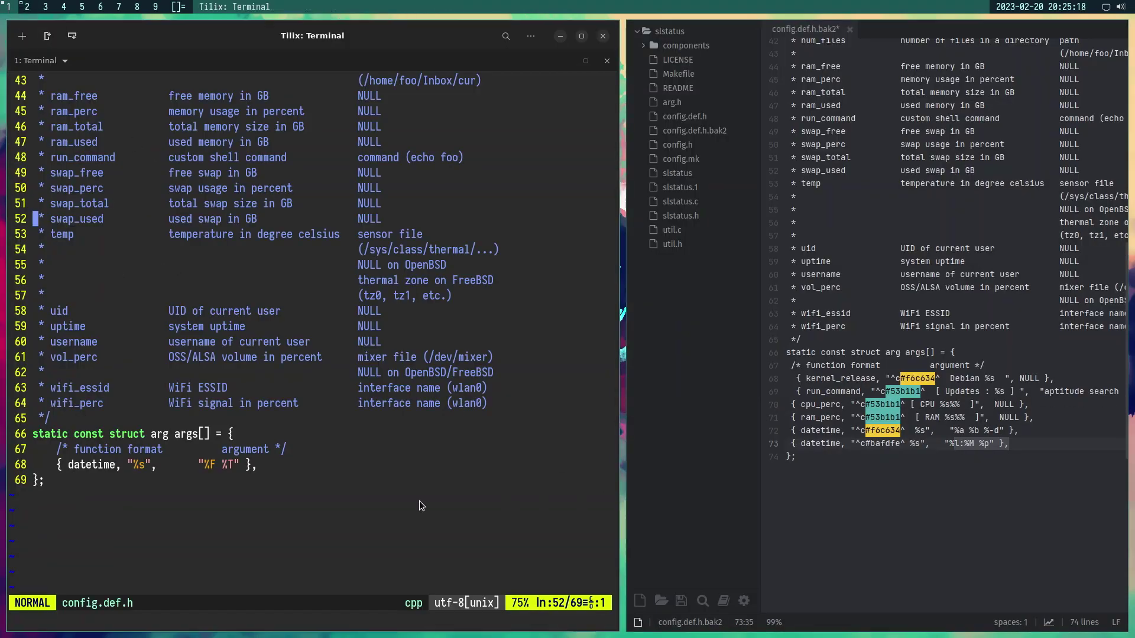
Quit config.def.h in Vim and list the files of the slstatus folder in the terminal
scroll(341, 493, down, 1)
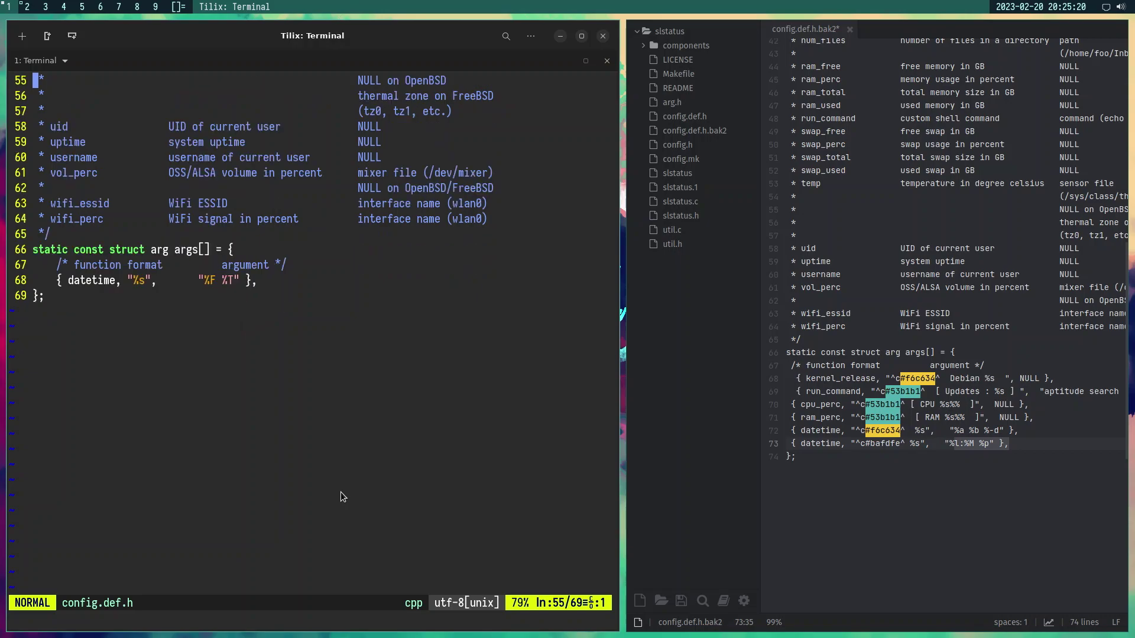
scroll(340, 492, down, 2)
scroll(342, 489, up, 10)
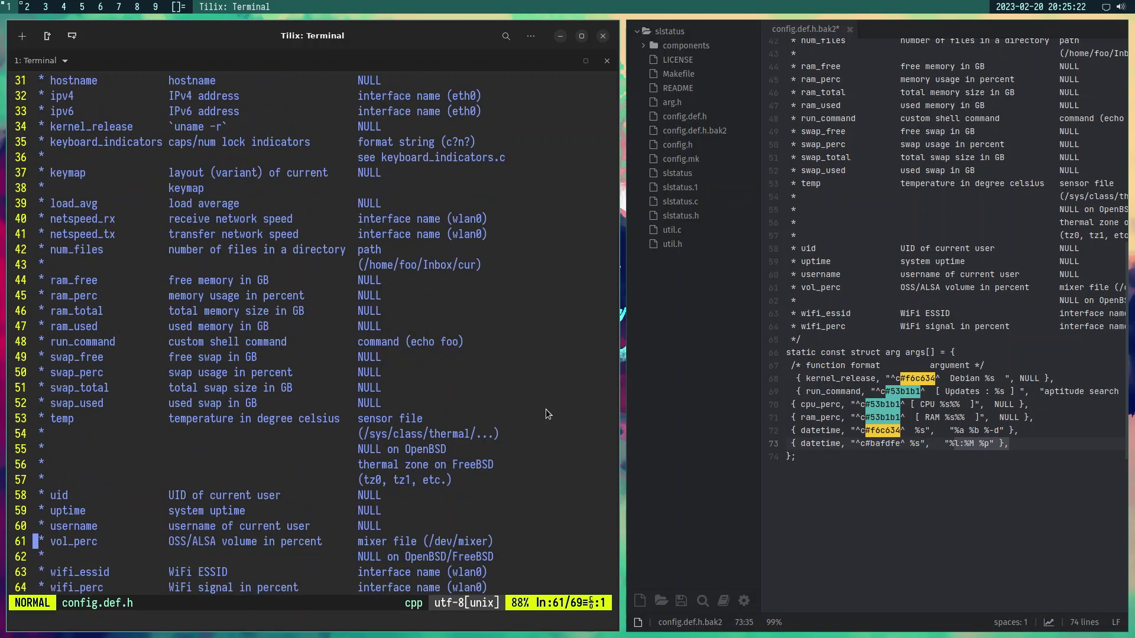
text(:q)
key(Return)
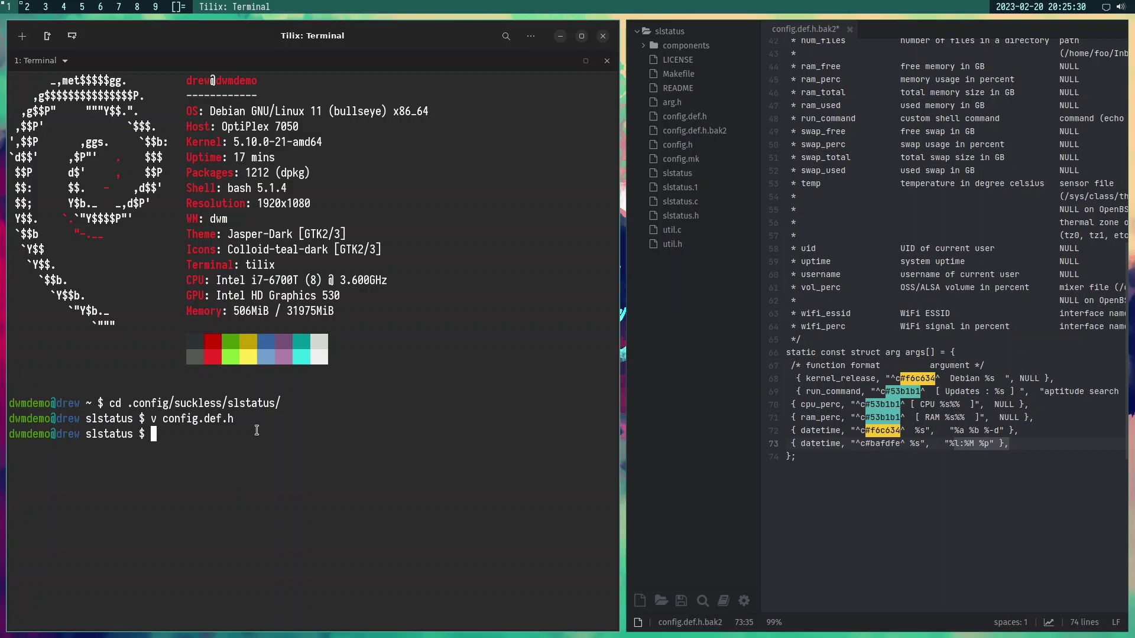
text(ls)
key(Return)
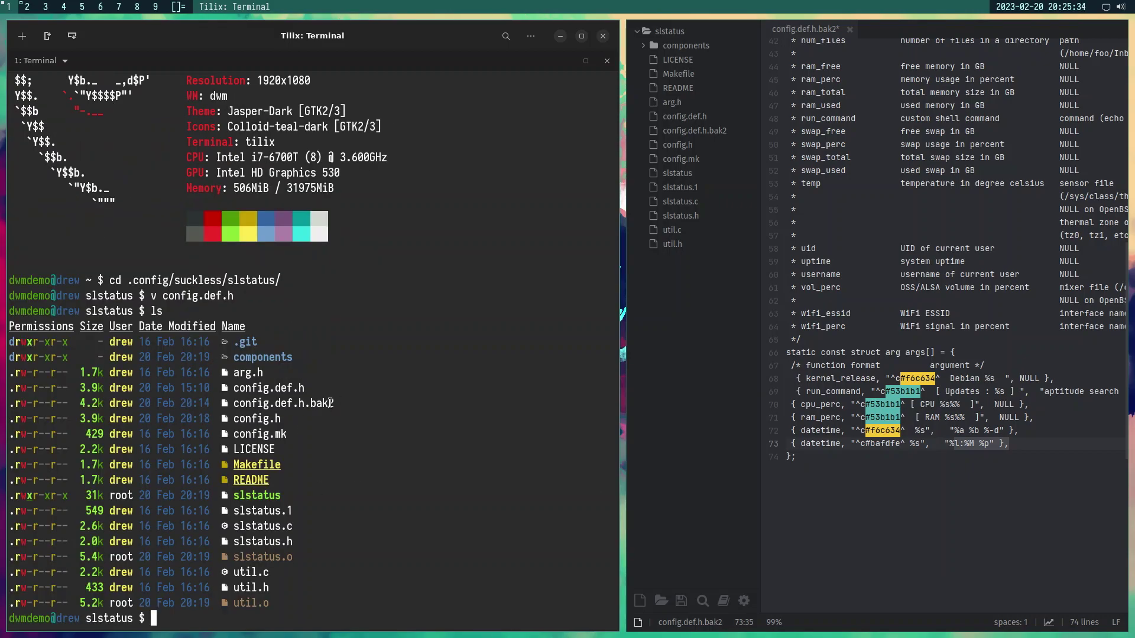
drag(295, 427, 161, 419)
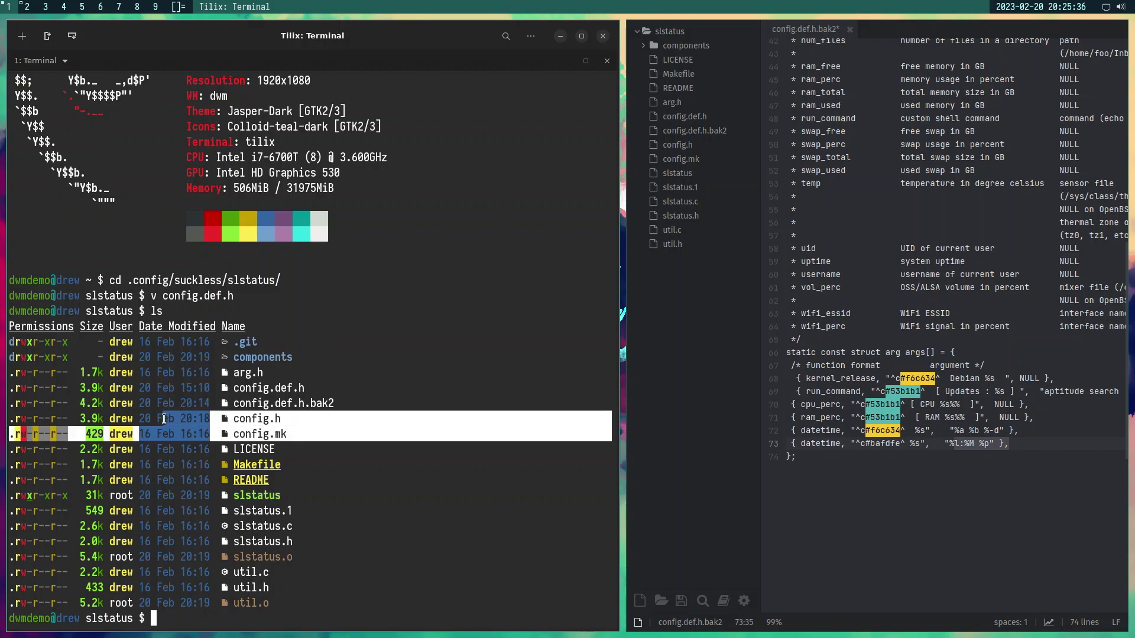
click(264, 421)
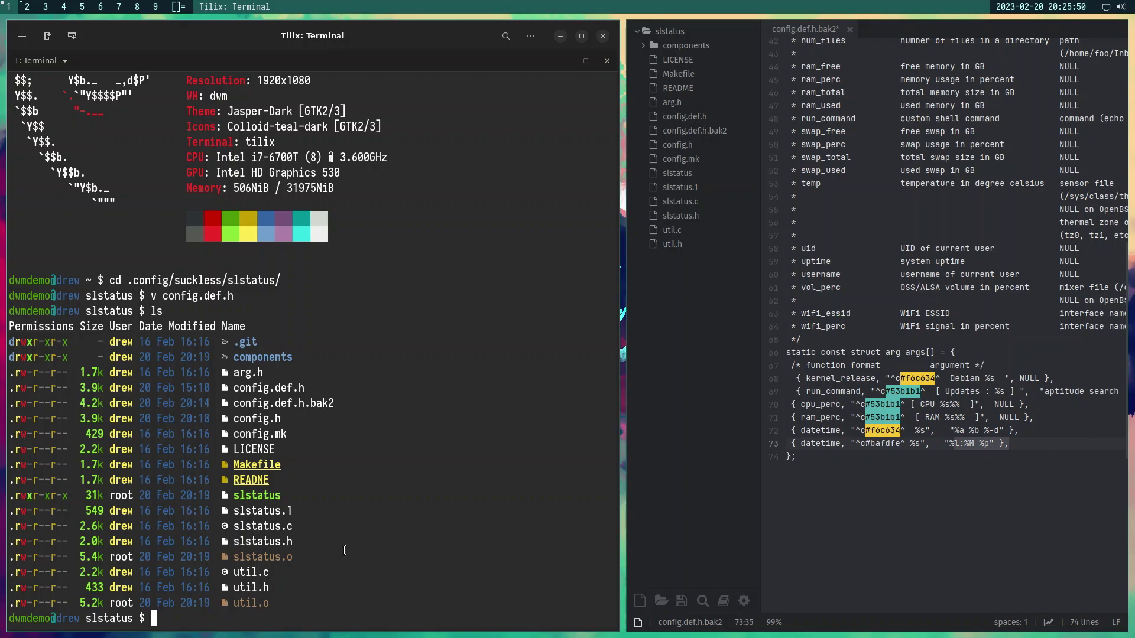
Rename config.def.h in the slstatus folder to config.def.h.bak
text(mv config.def.h config.def.h)
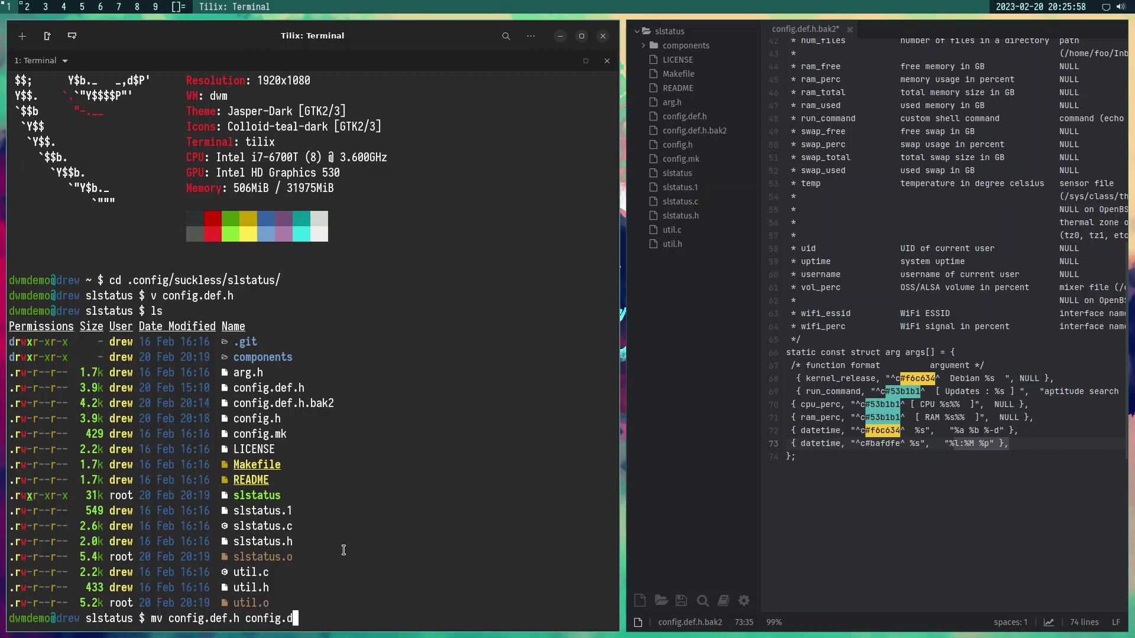
text(.bak)
key(Return)
Rename config.def.h.bak2 to config.def.h and list the slstatus folder to check the file names
text(mv)
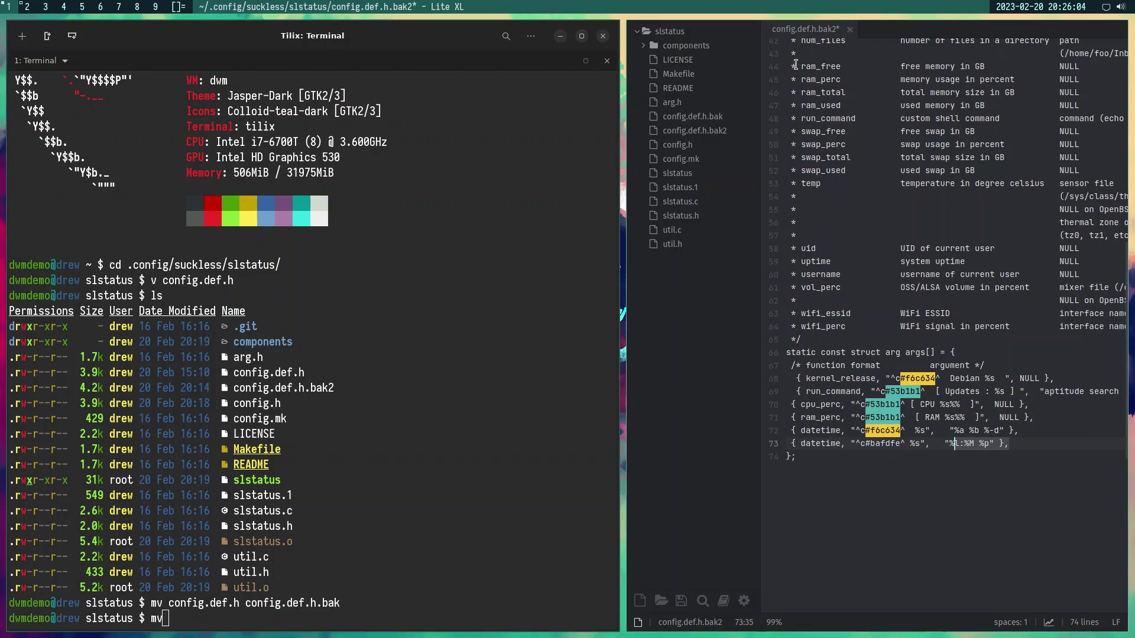
text( config.b)
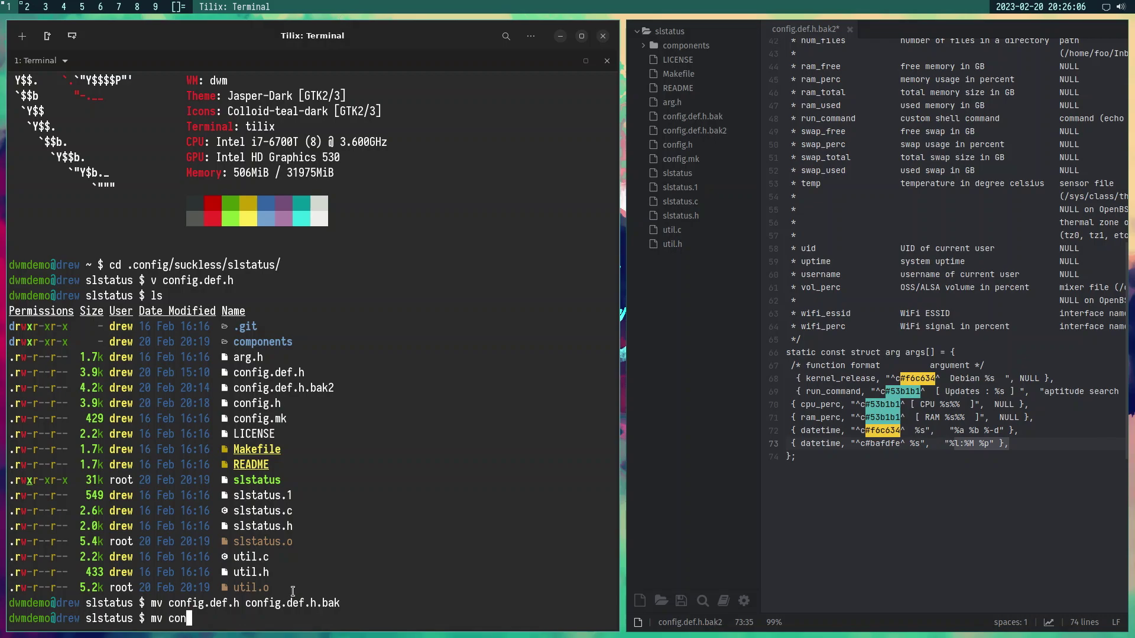
key(BackSpace)
text(def)
key(Tab)
text(2 config.def)
key(Tab)
key(BackSpace)
key(BackSpace)
key(BackSpace)
key(BackSpace)
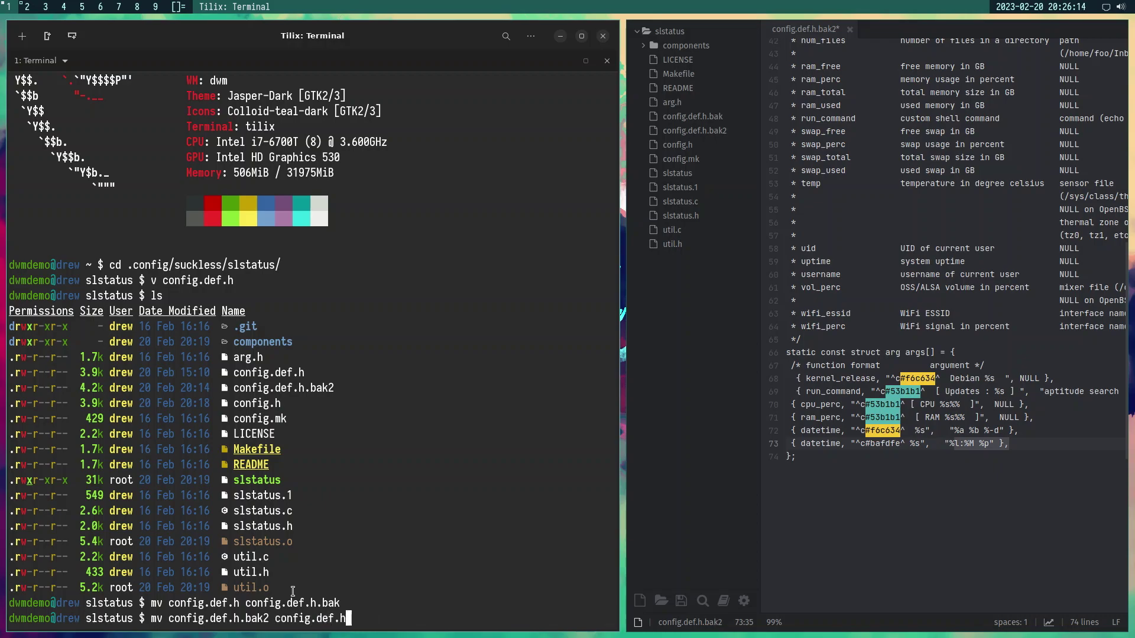
key(Return)
text(ls)
key(Return)
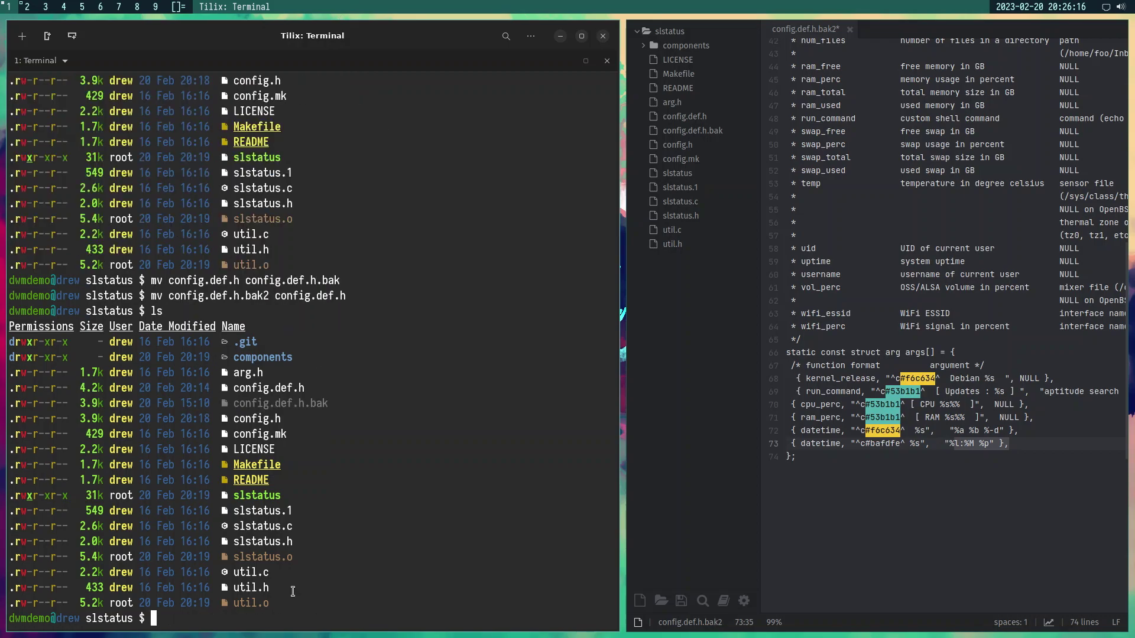
Try make, and build and install slstatus with sudo make clean install, entering the account's sudo password
text(make)
key(Return)
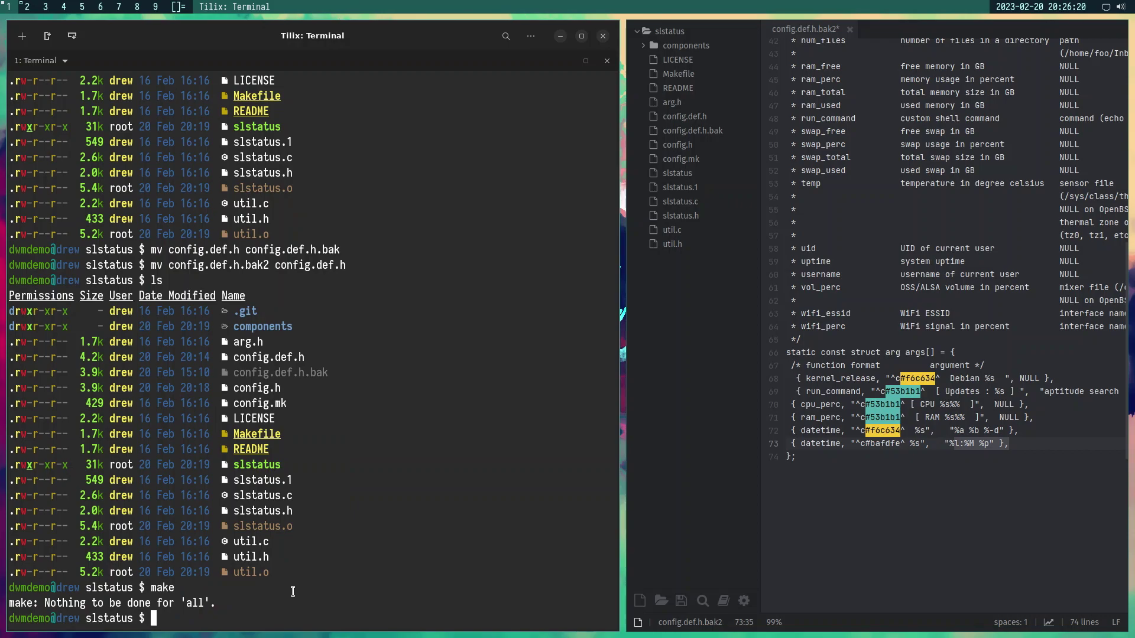
text(sudo make clean isntal)
key(BackSpace)
key(BackSpace)
key(BackSpace)
key(BackSpace)
key(BackSpace)
text(nstall)
key(Return)
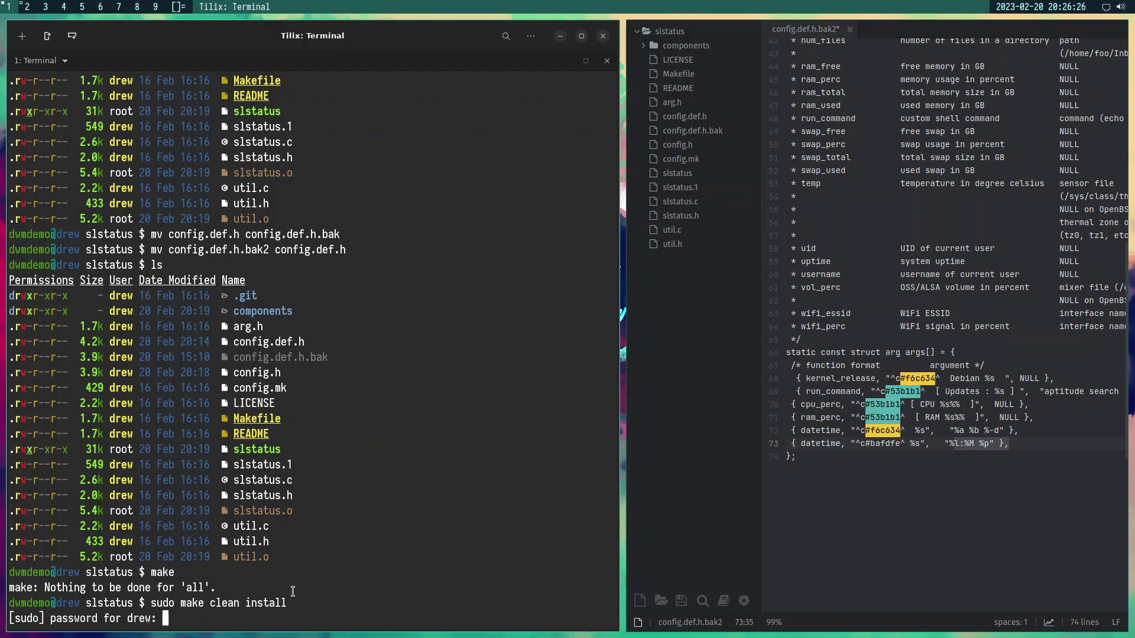
key(Return)
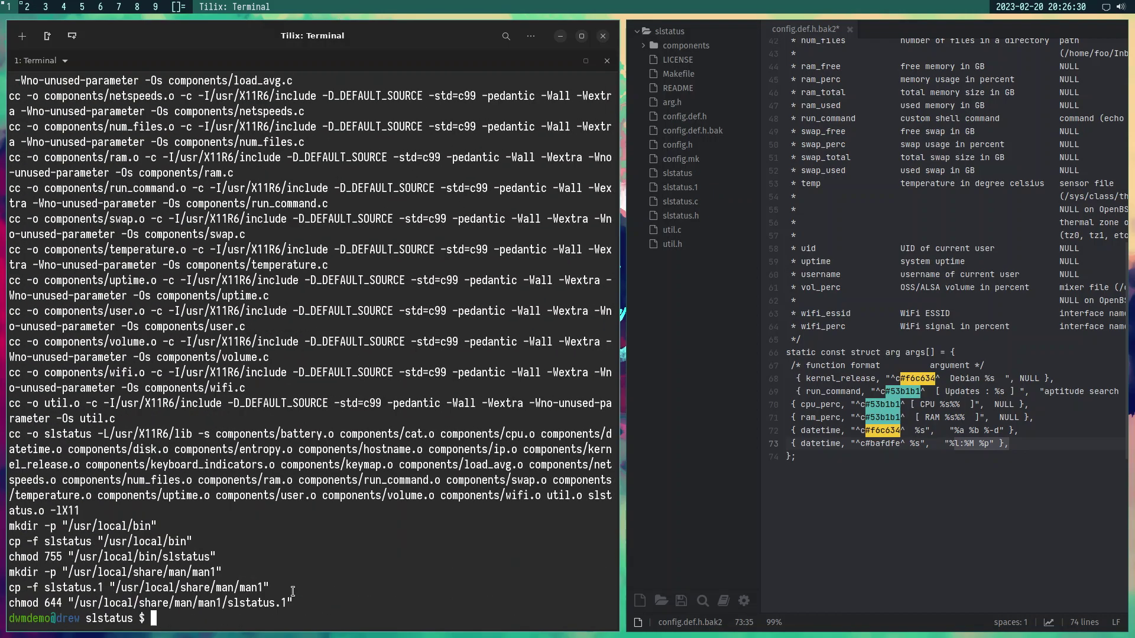
Delete config.h from the slstatus folder and rebuild slstatus with sudo make clean install
text(ls)
key(Return)
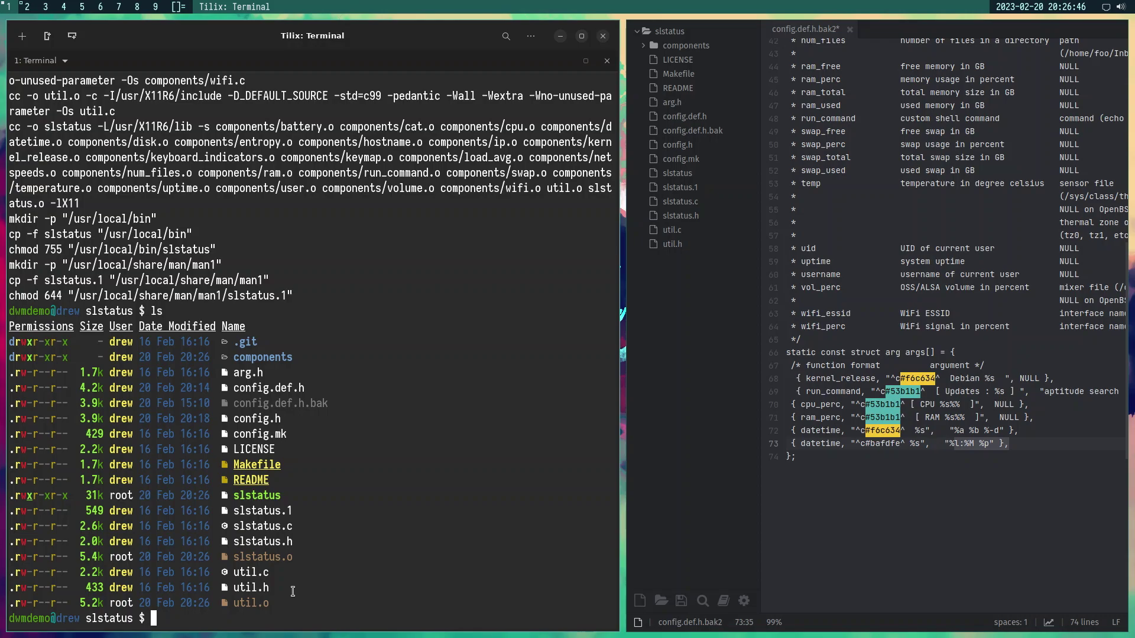
key(super+e)
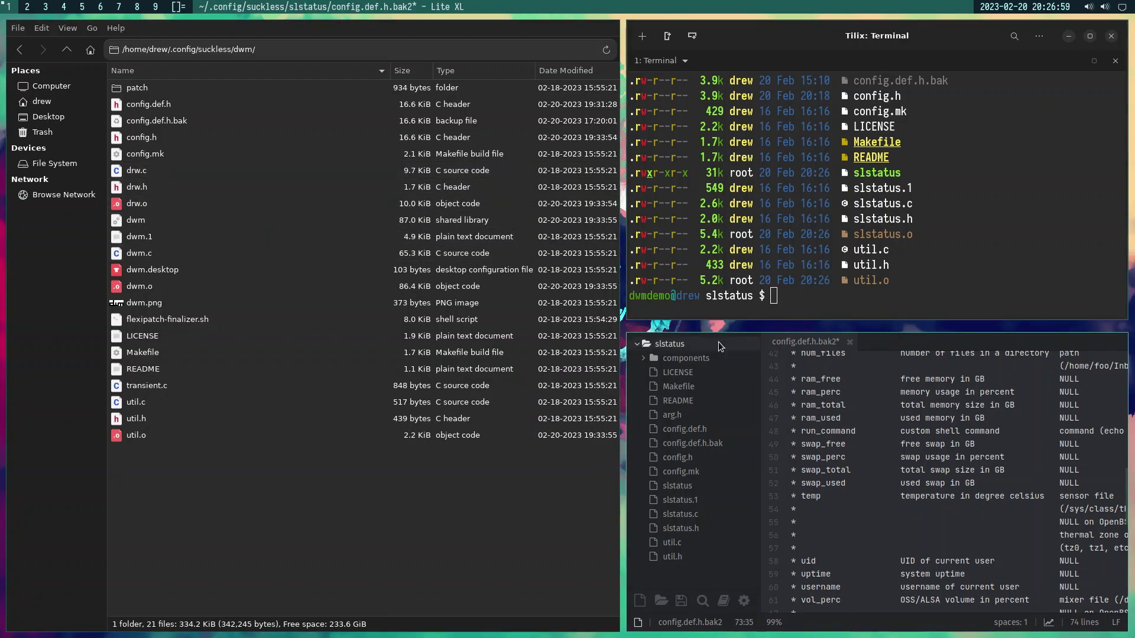
text(rm config.h)
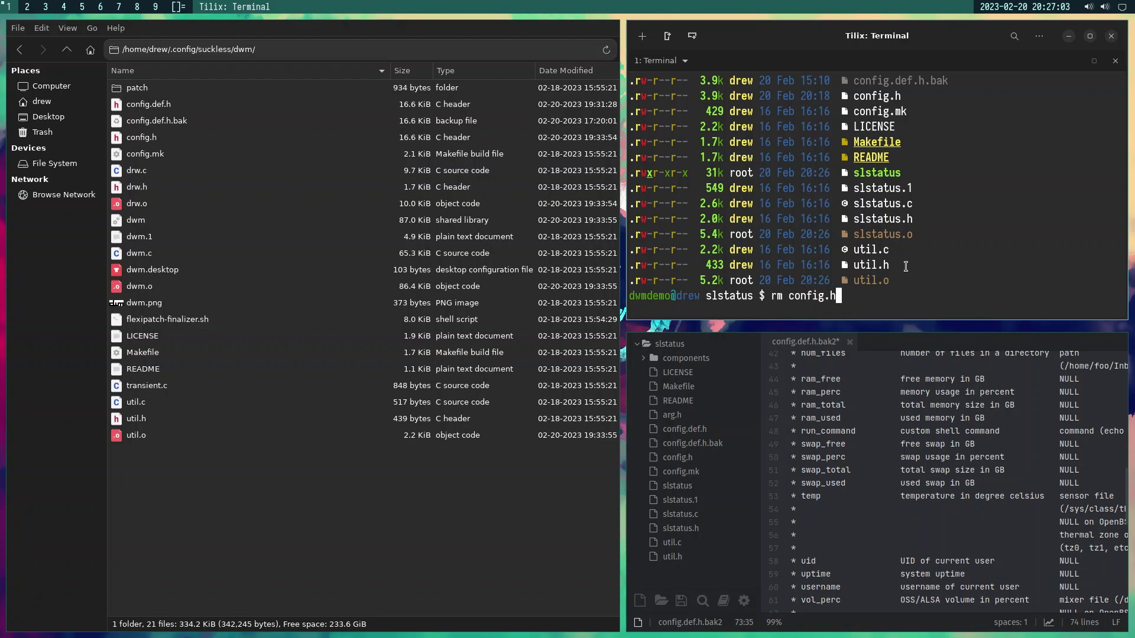
key(Return)
text(sudo make clean install)
key(Return)
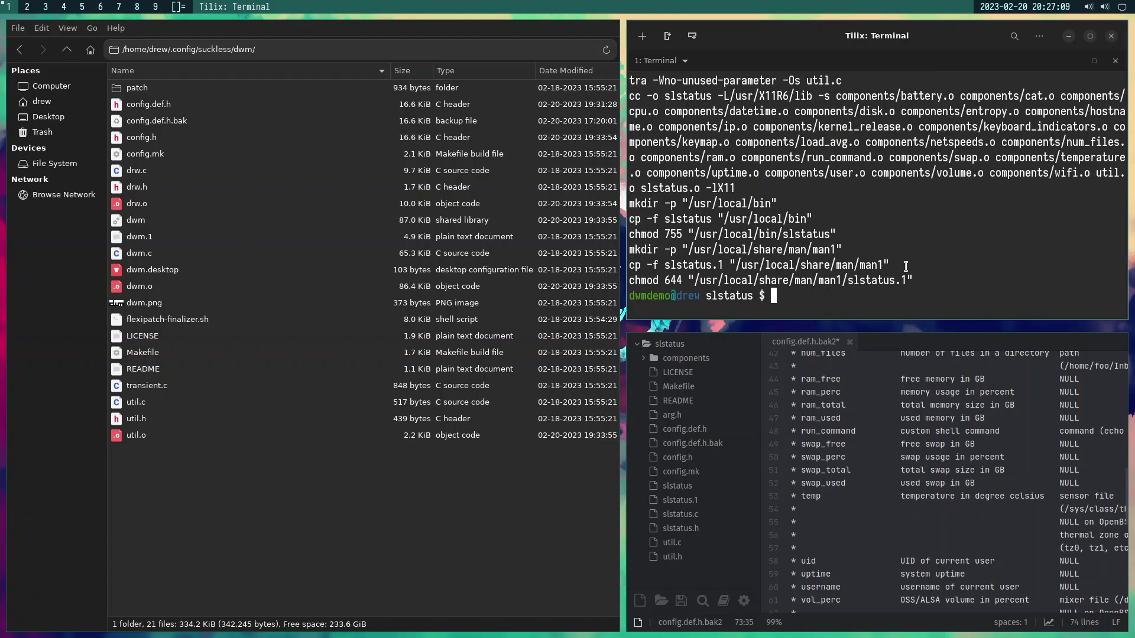
Log out of the dwm session and log back in with the account password
key(alt+Return)
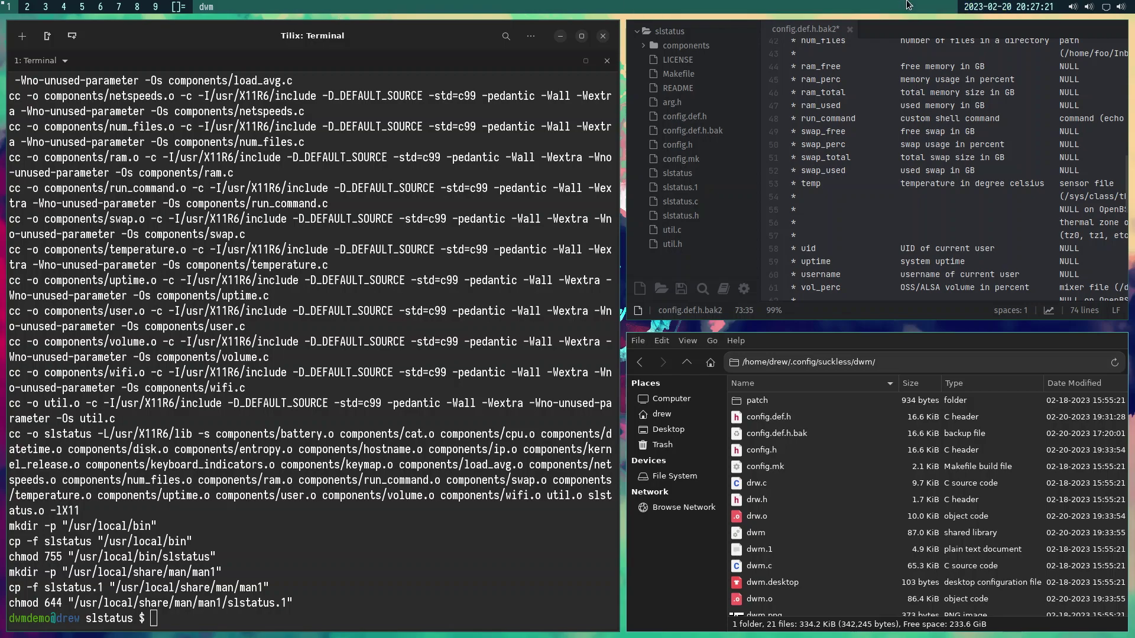
key(super+shift+q)
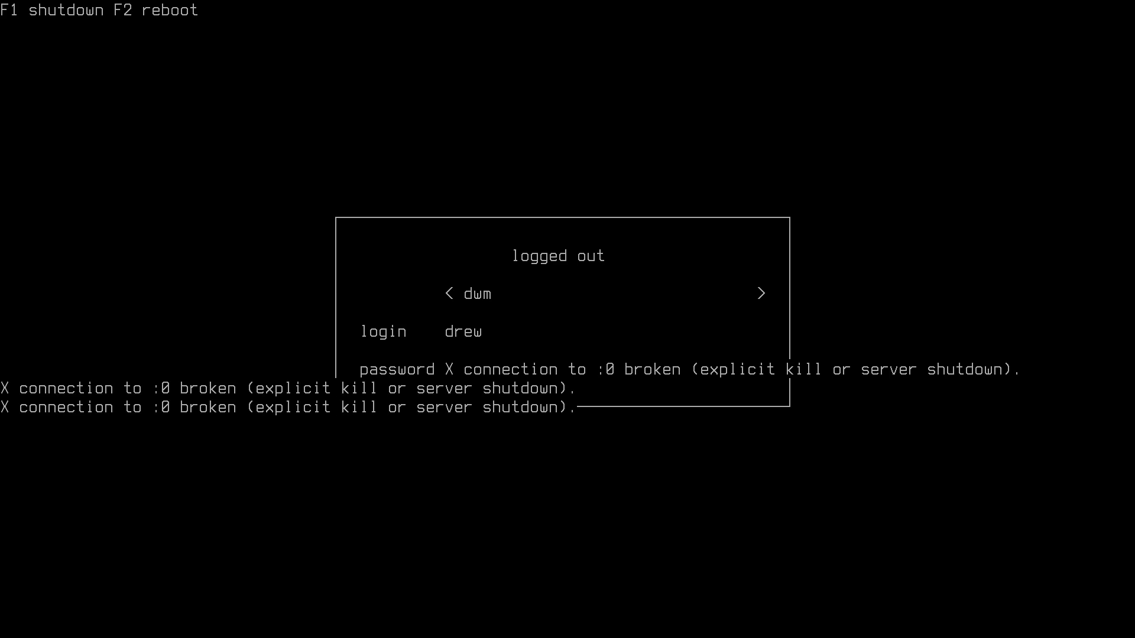
text(**)
key(Return)
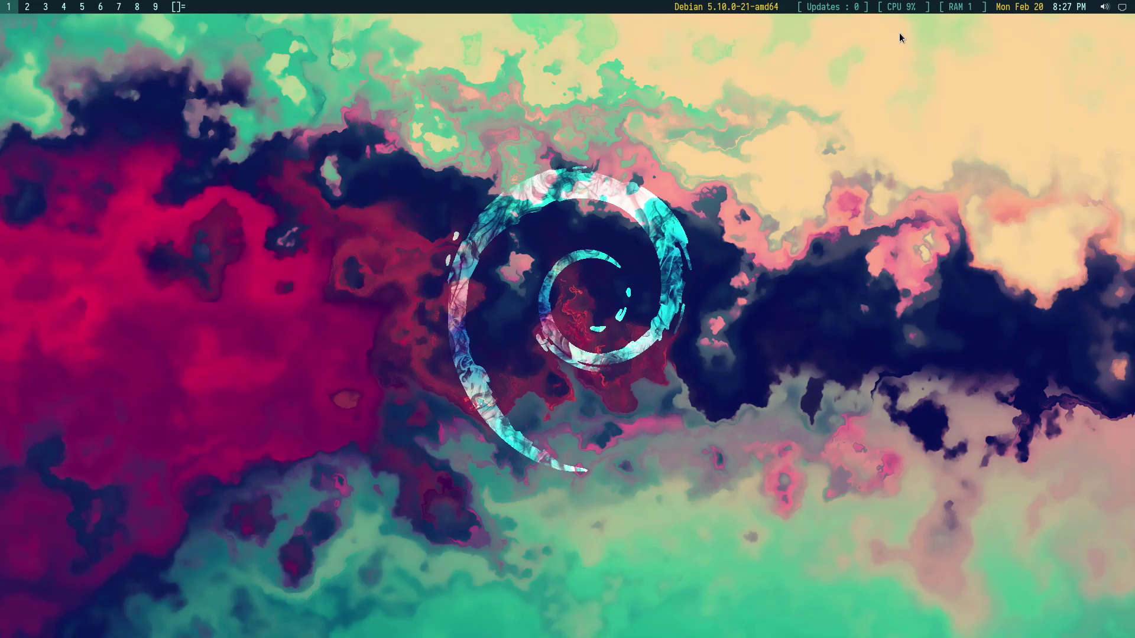
Open a Tilix terminal and change to the .config/suckless/slstatus directory
key(alt+p)
text(x)
key(Return)
text(cd )
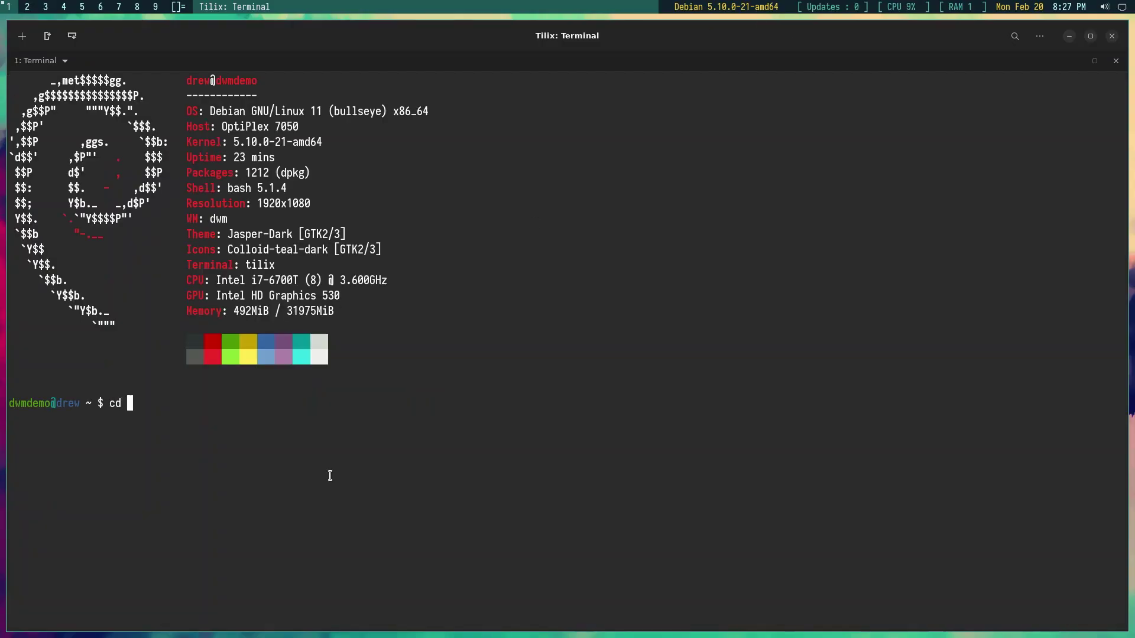
text(.co)
key(Tab)
text(def)
key(BackSpace)
key(BackSpace)
key(BackSpace)
text(su)
key(Tab)
text(d)
key(BackSpace)
text(sls)
key(Tab)
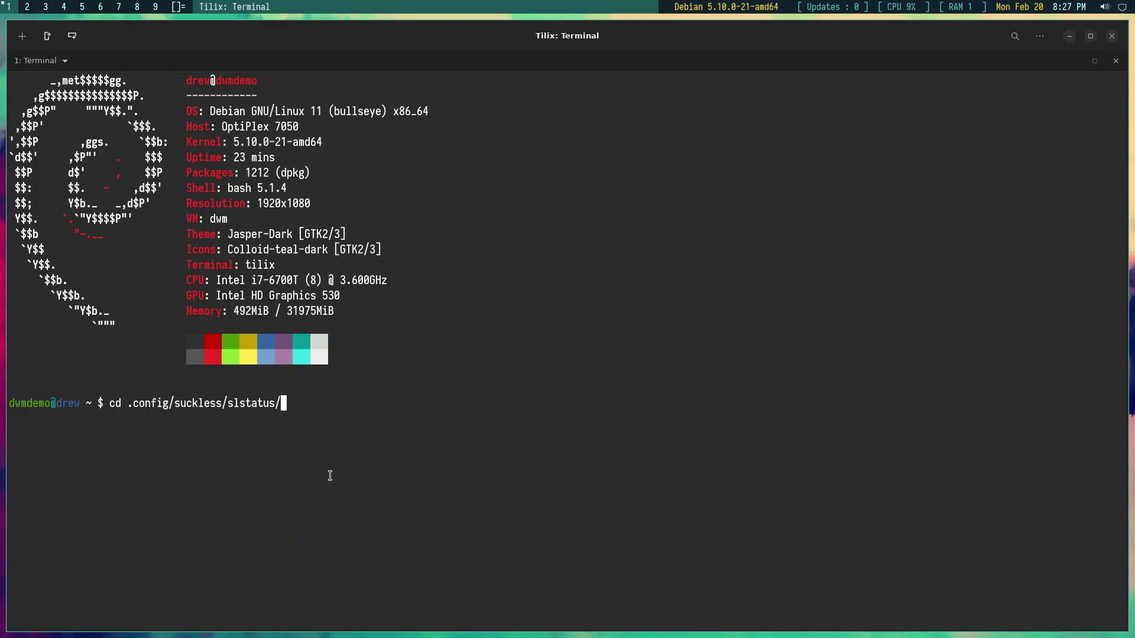
key(Return)
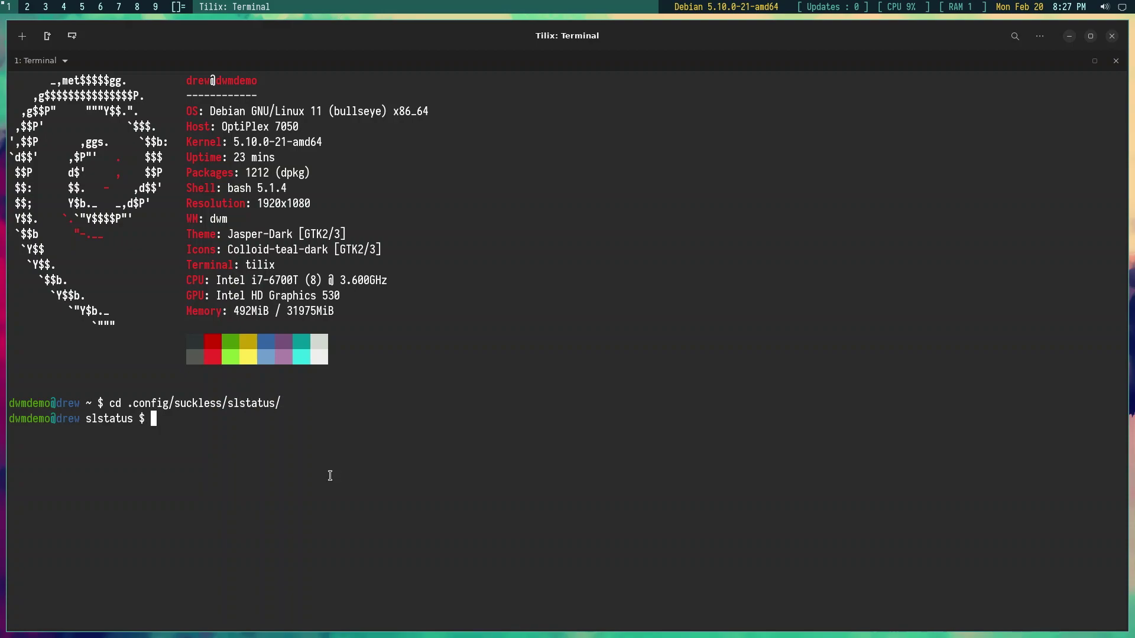
Add %% after %s in the ram_perc format string of config.def.h, save the file and exit the editor
text(e config.def.h)
key(Return)
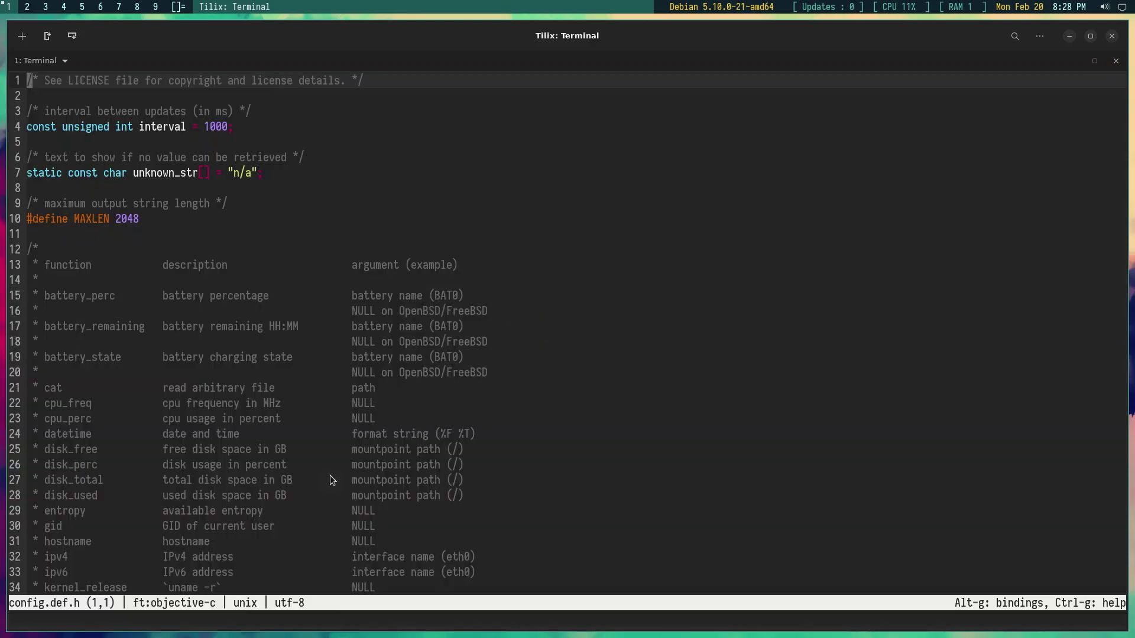
scroll(225, 510, down, 4)
scroll(227, 510, down, 15)
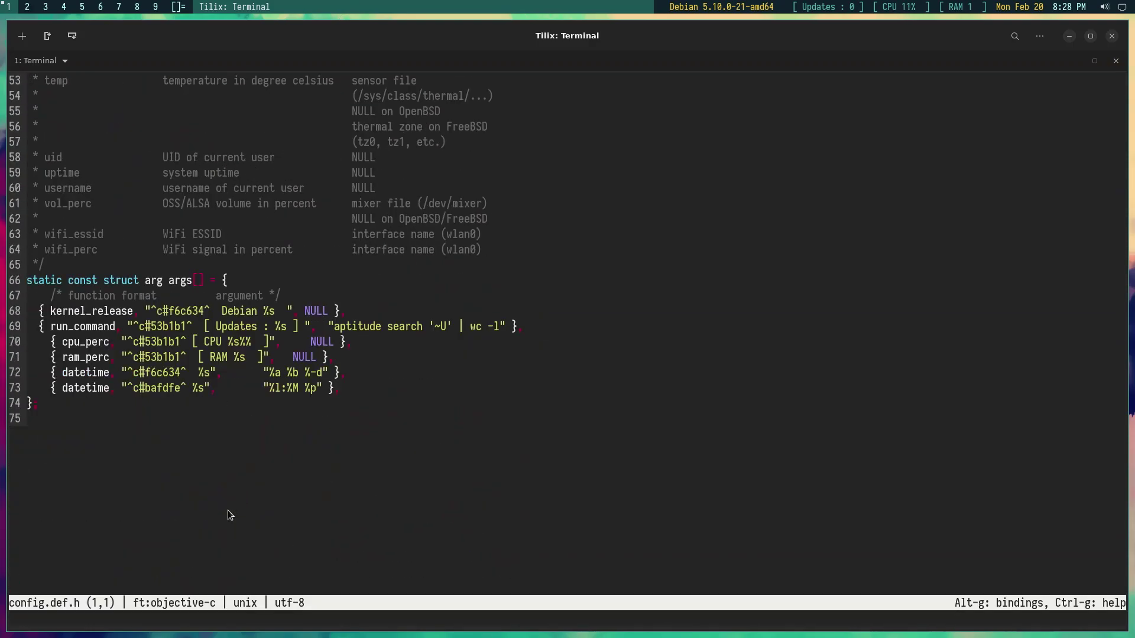
click(248, 358)
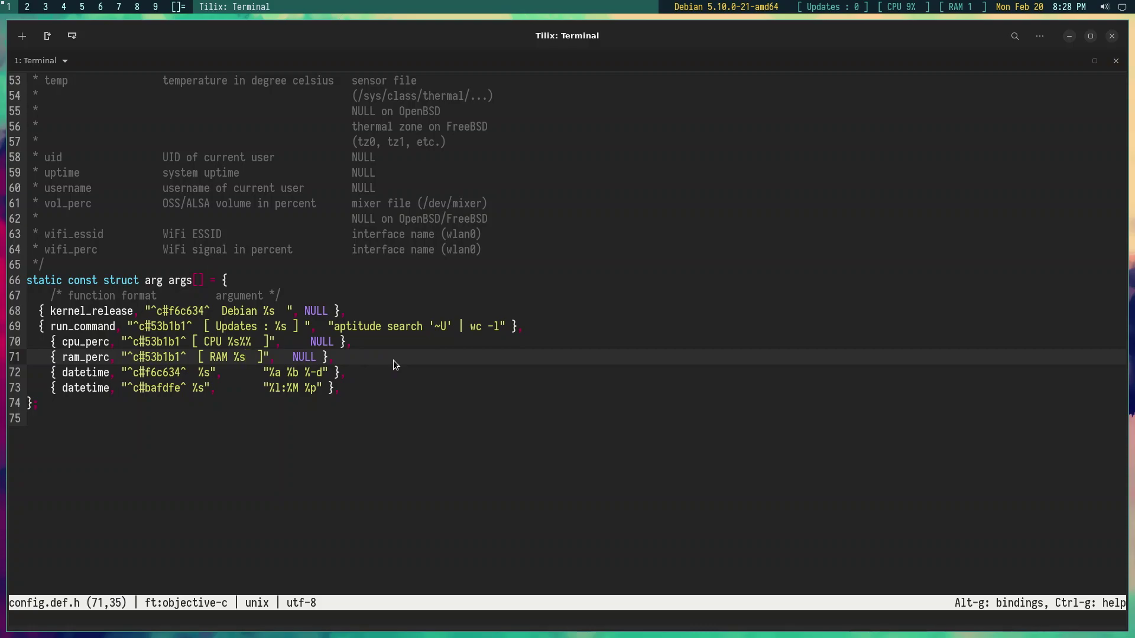
text(%%)
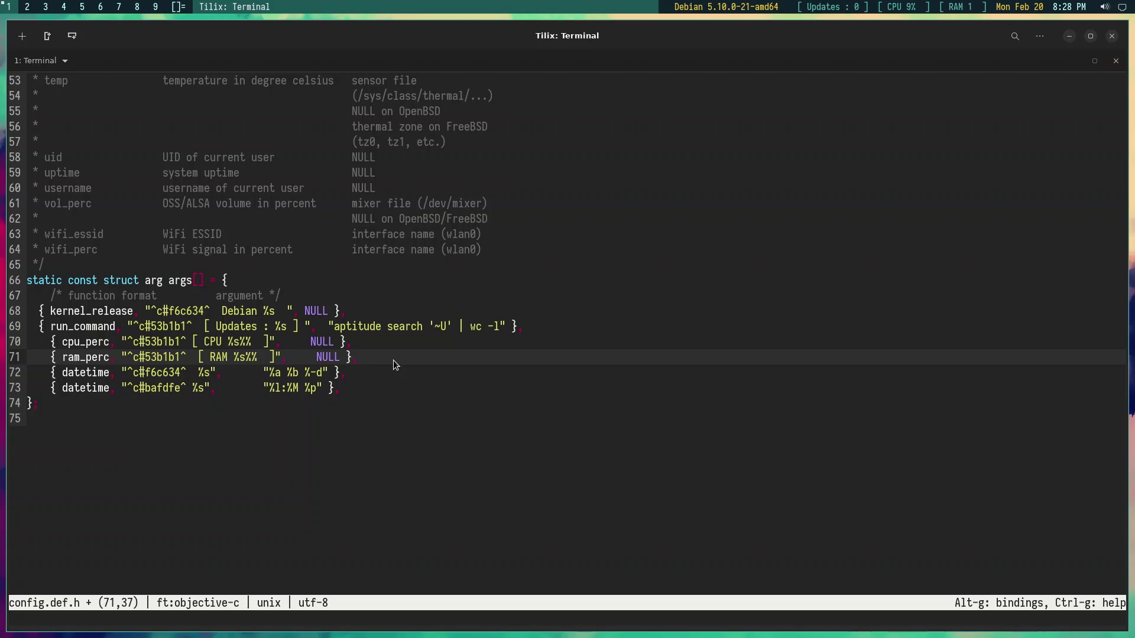
key(ctrl+s)
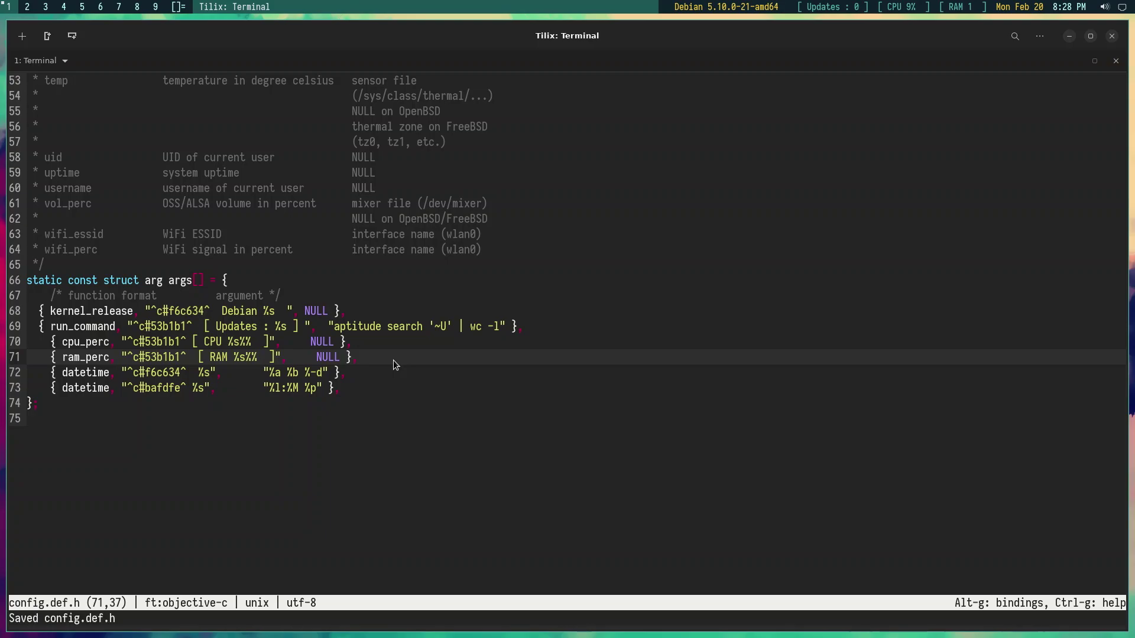
key(ctrl+q)
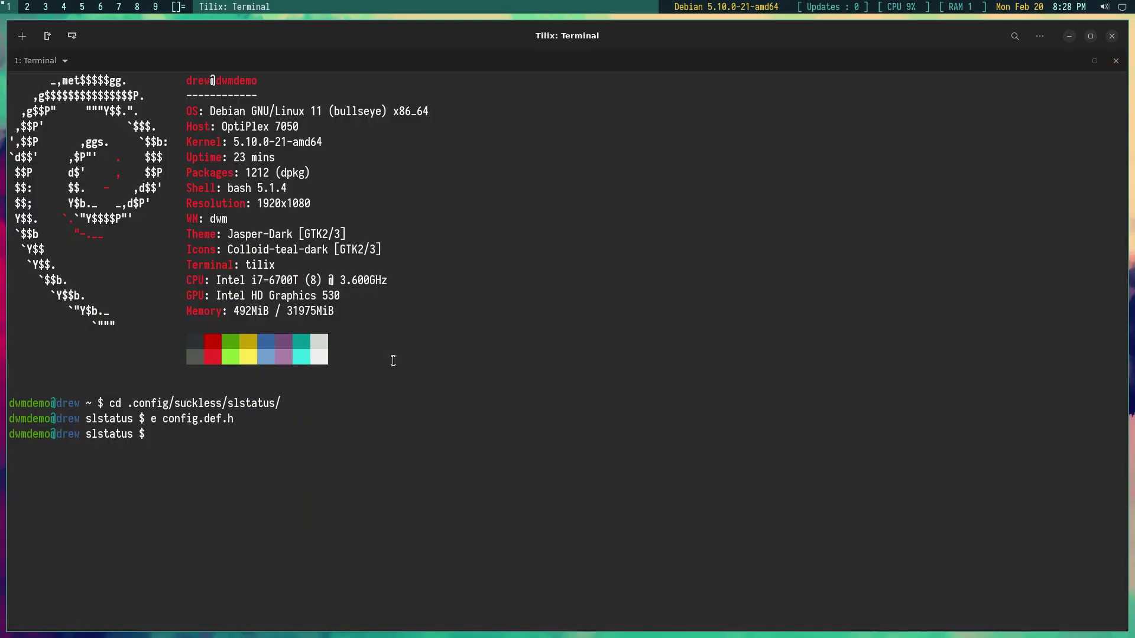
Delete the write-protected config.h from the slstatus folder and rebuild slstatus with sudo make clean install
text(rm config.h)
key(Return)
text(y)
key(Return)
text(sudo make c)
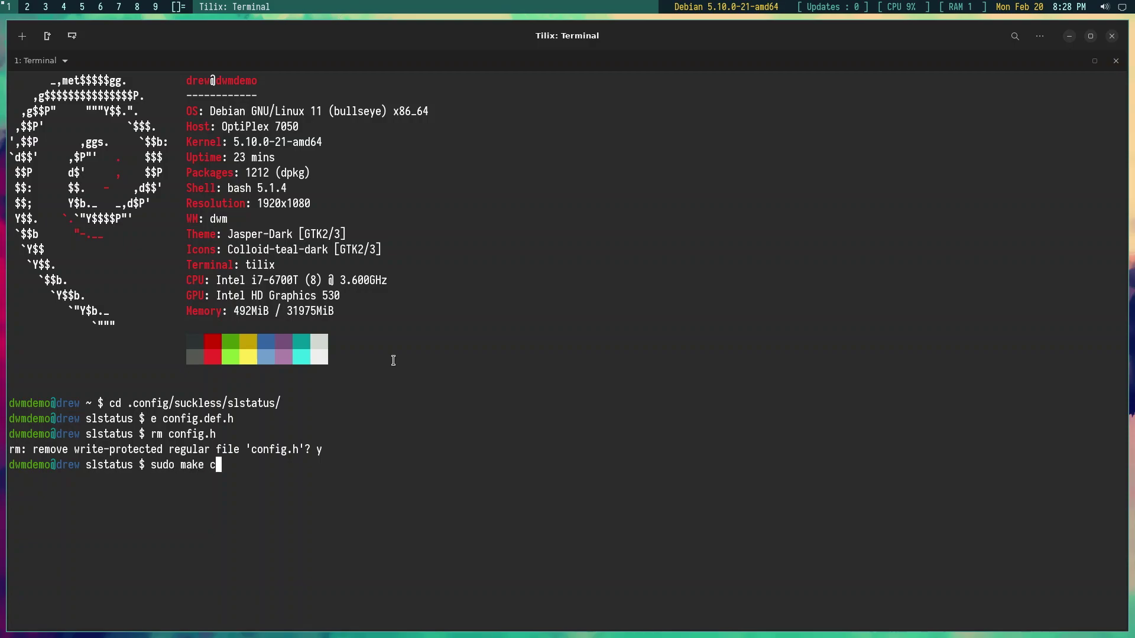
text(lean install)
key(Return)
key(Return)
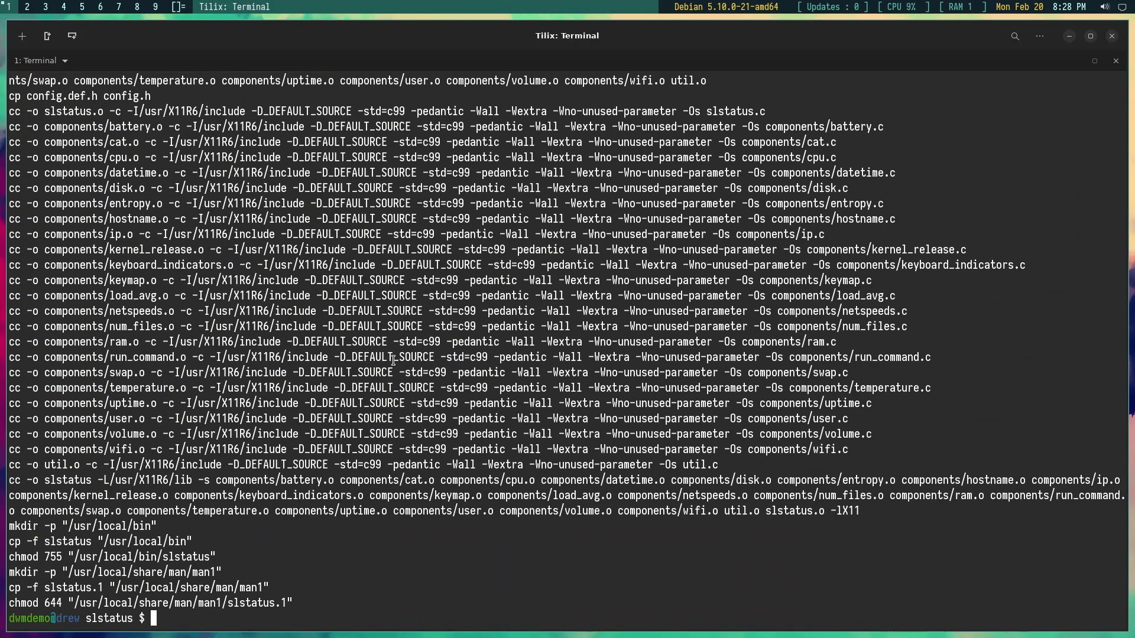
Log out of the dwm session and log back in with the account password
key(super+shift+q)
text(**)
key(Return)
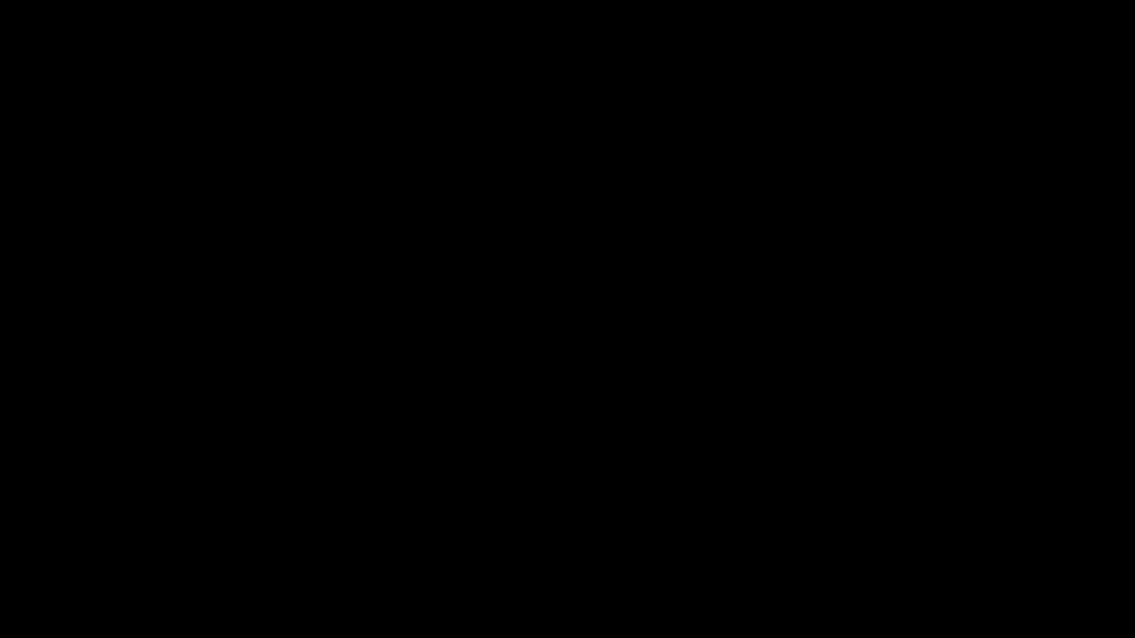